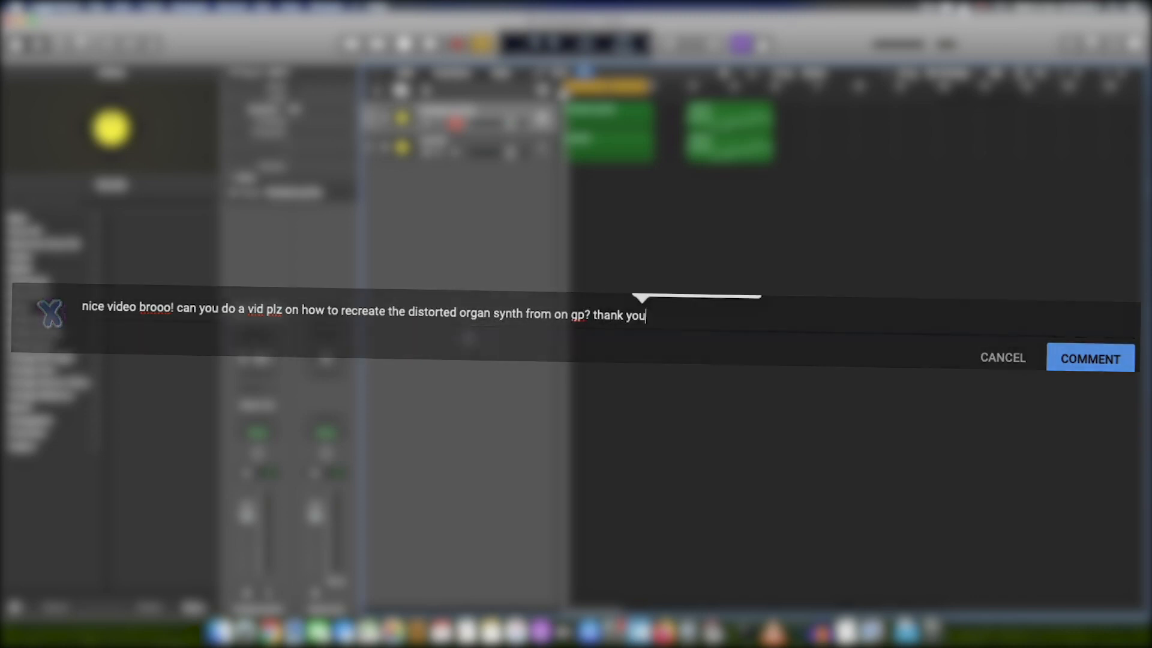
Step: Set the cycle range to the Chord Synth's Inst 1 region in the finished synths stack and play the track soloed
left_click(388, 120)
left_click(596, 152)
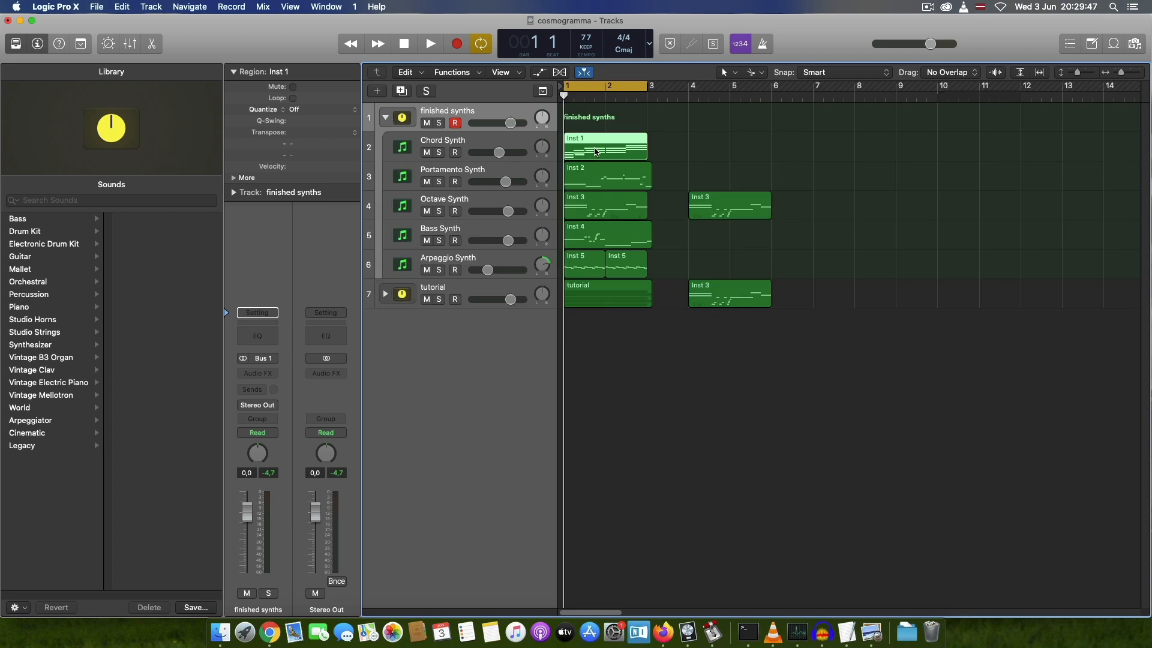
key("super+u")
left_click(439, 152)
key("space")
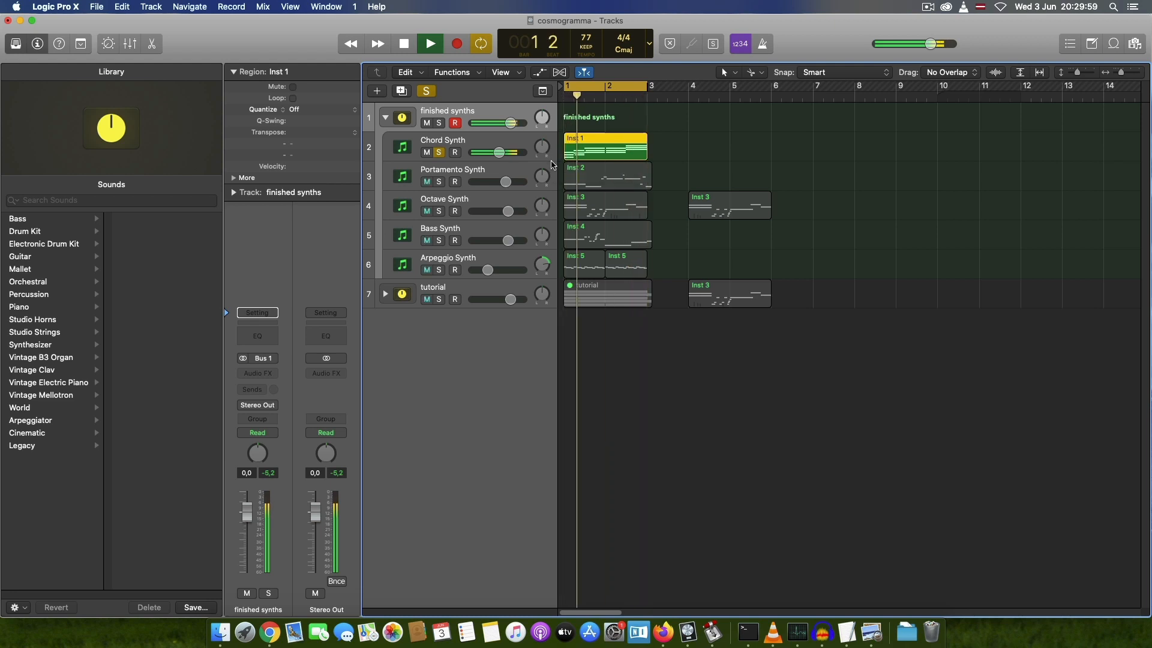
key("space")
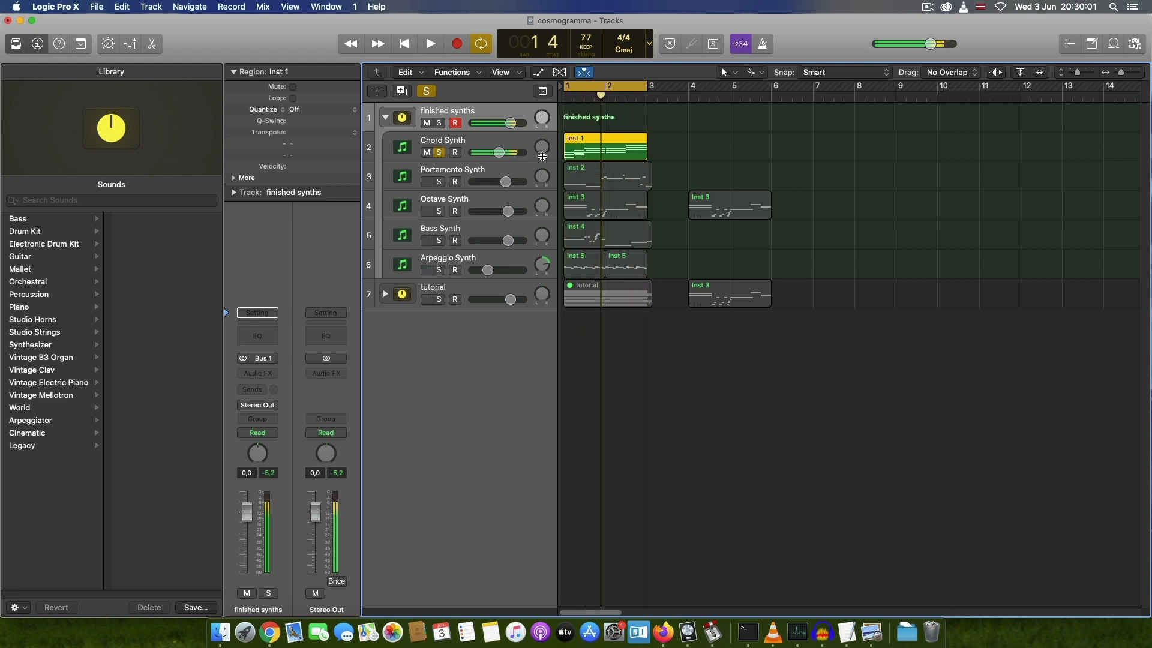
Step: Collapse the finished synths stack, expand the tutorial stack, select the Inst 6 track and clear all solos
left_click(385, 118)
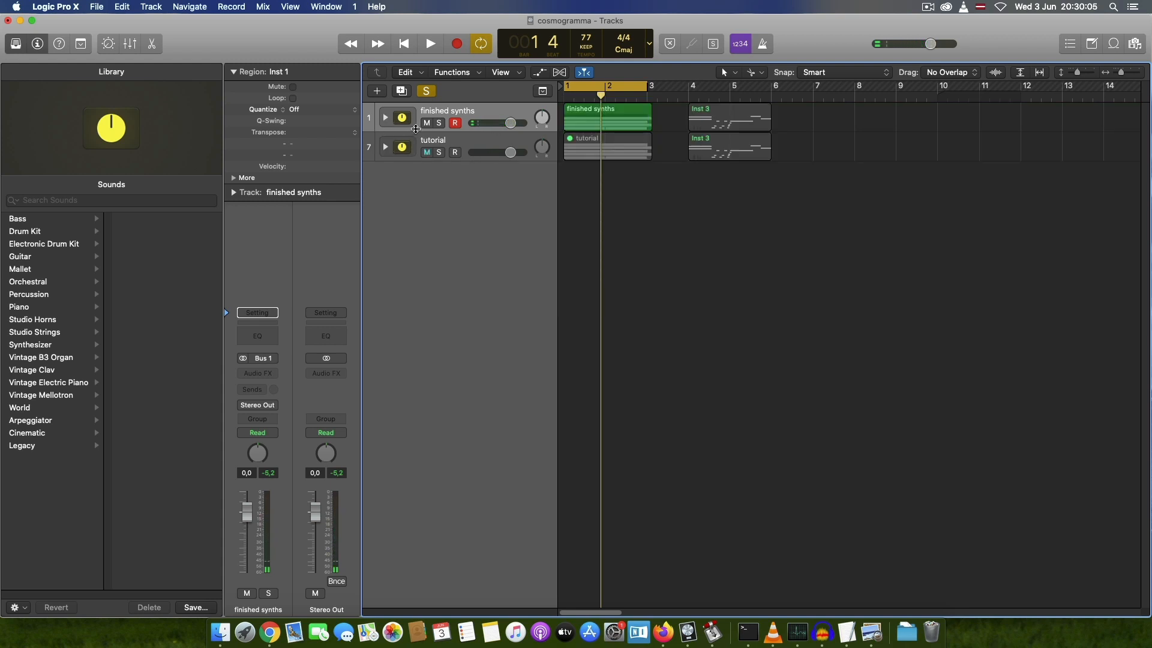
left_click(385, 148)
left_click(462, 175)
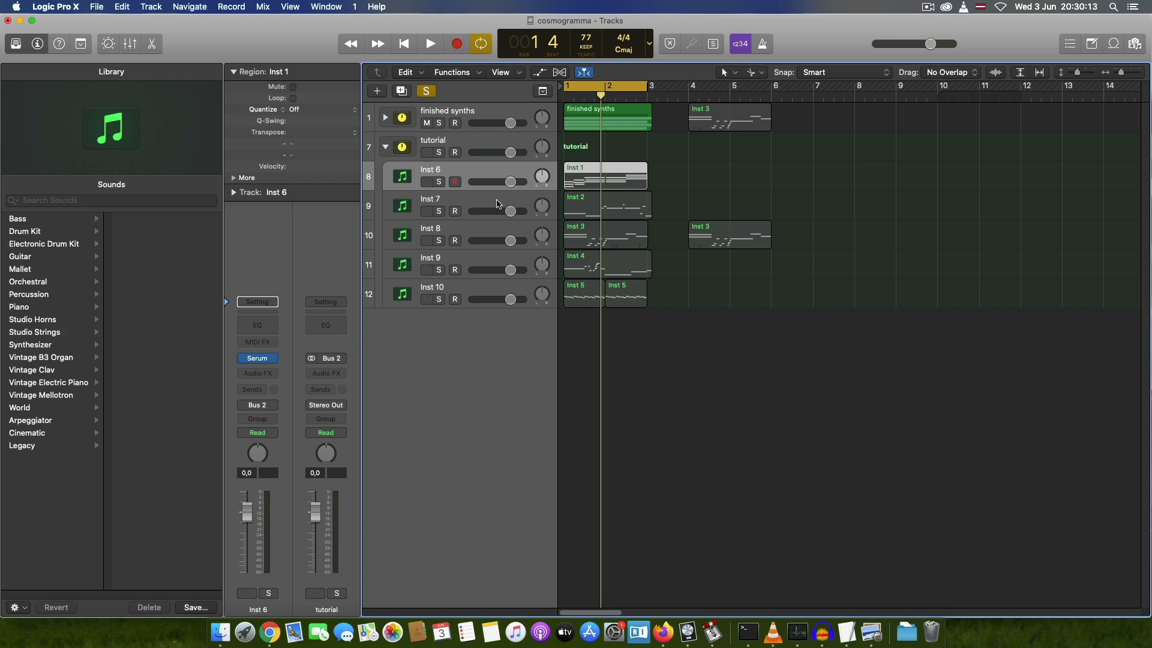
left_click(426, 91)
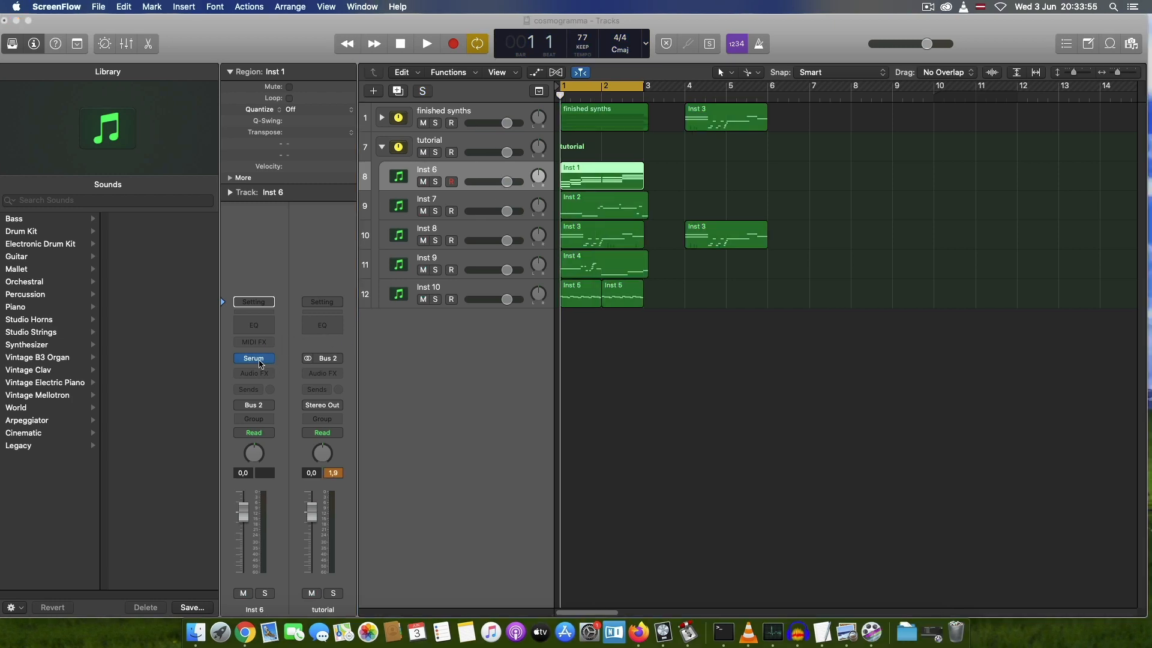
Step: Open Serum on Inst 6 and enable its filter with the MG Low 24 type
left_click(258, 358)
left_click_drag(278, 35, 592, 22)
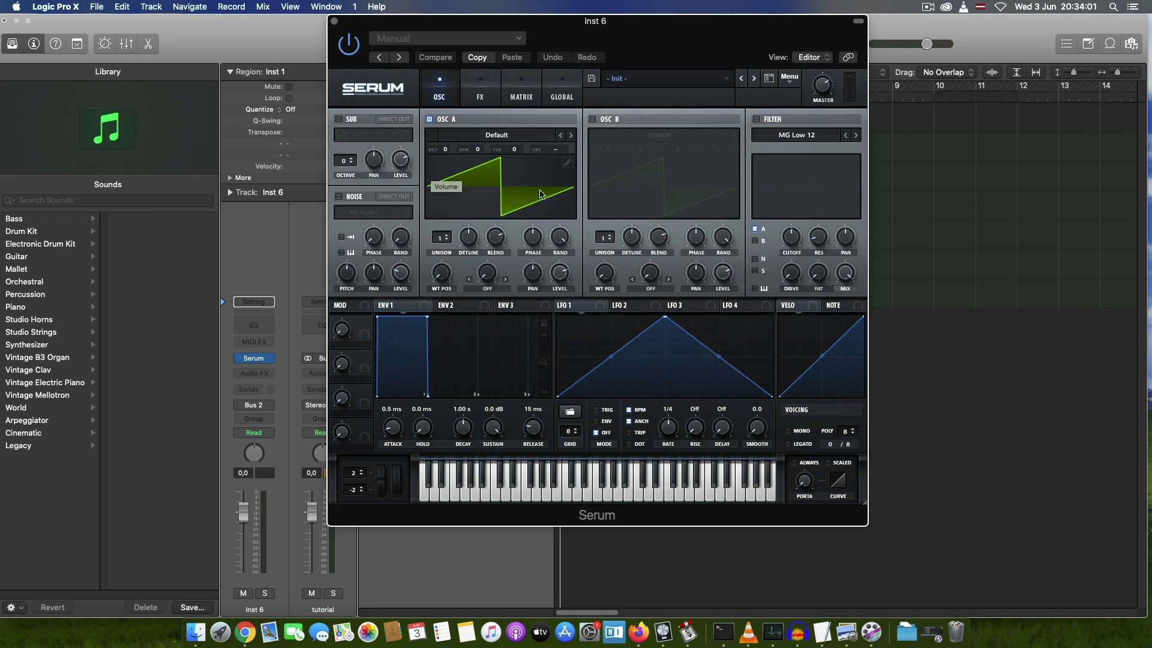
left_click(757, 120)
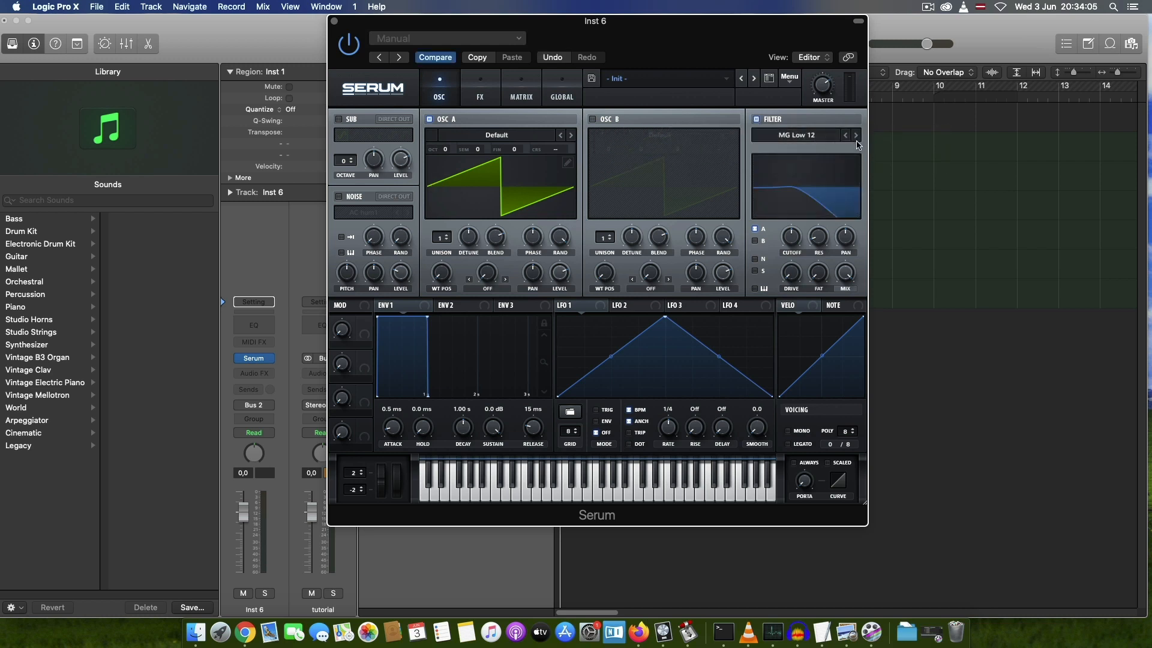
left_click(856, 135)
left_click(856, 135)
Step: Raise the filter cutoff to near maximum, increase the resonance slightly and set Fat to about 21%
left_click_drag(798, 221, 792, 184)
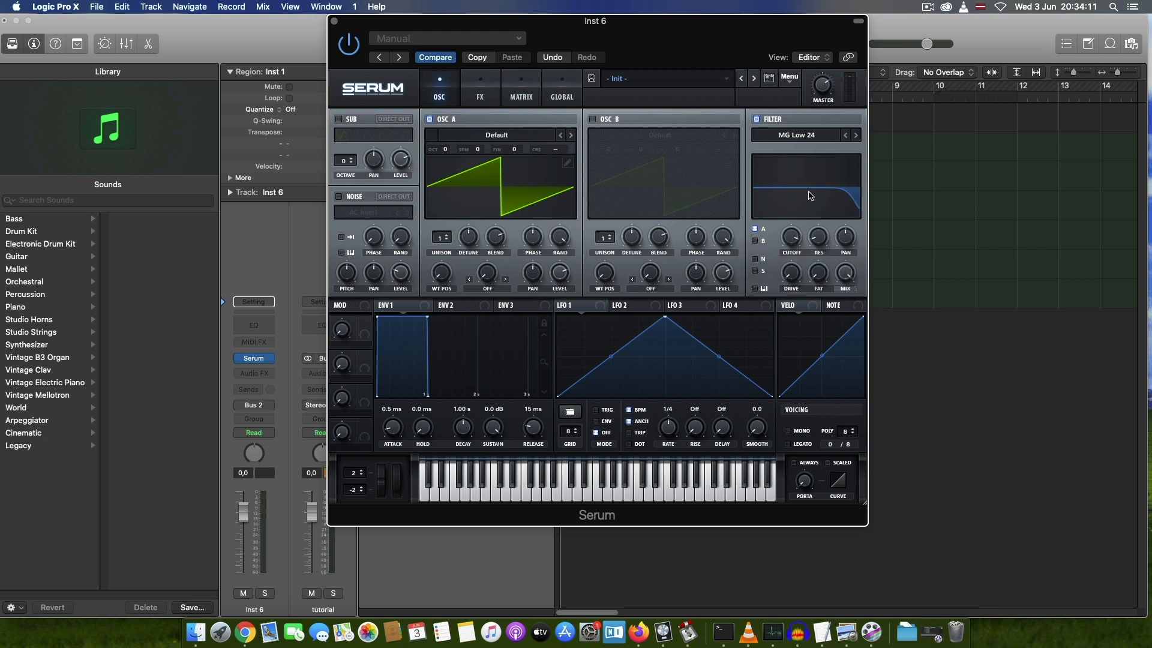
left_click_drag(823, 245, 821, 220)
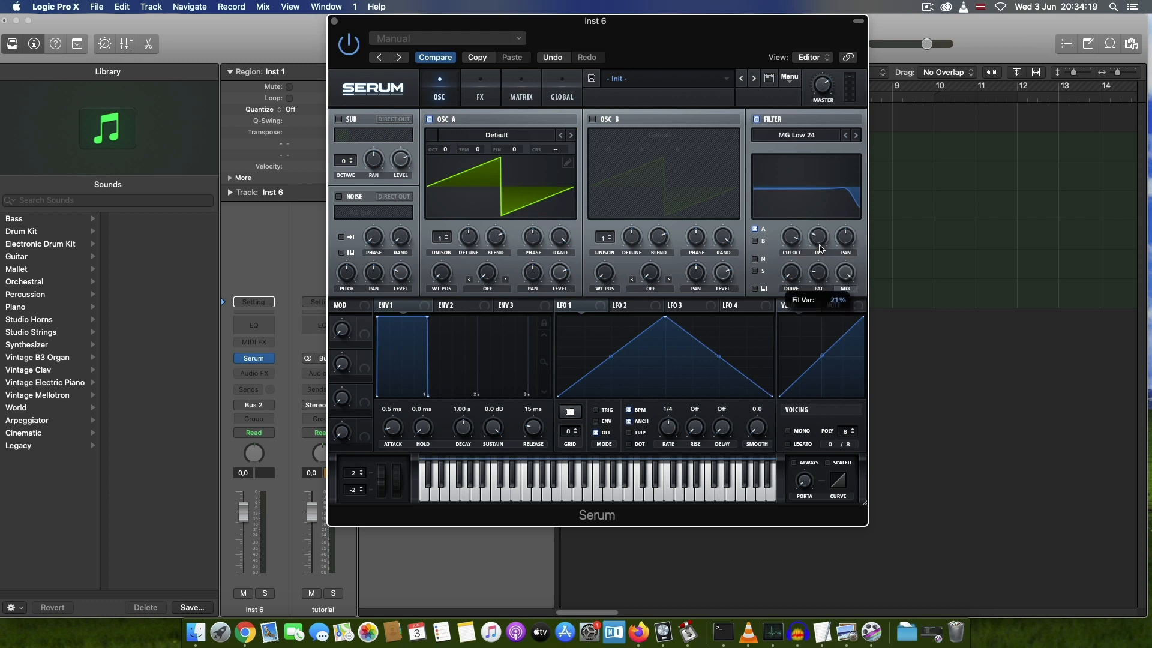
left_click_drag(821, 246, 822, 246)
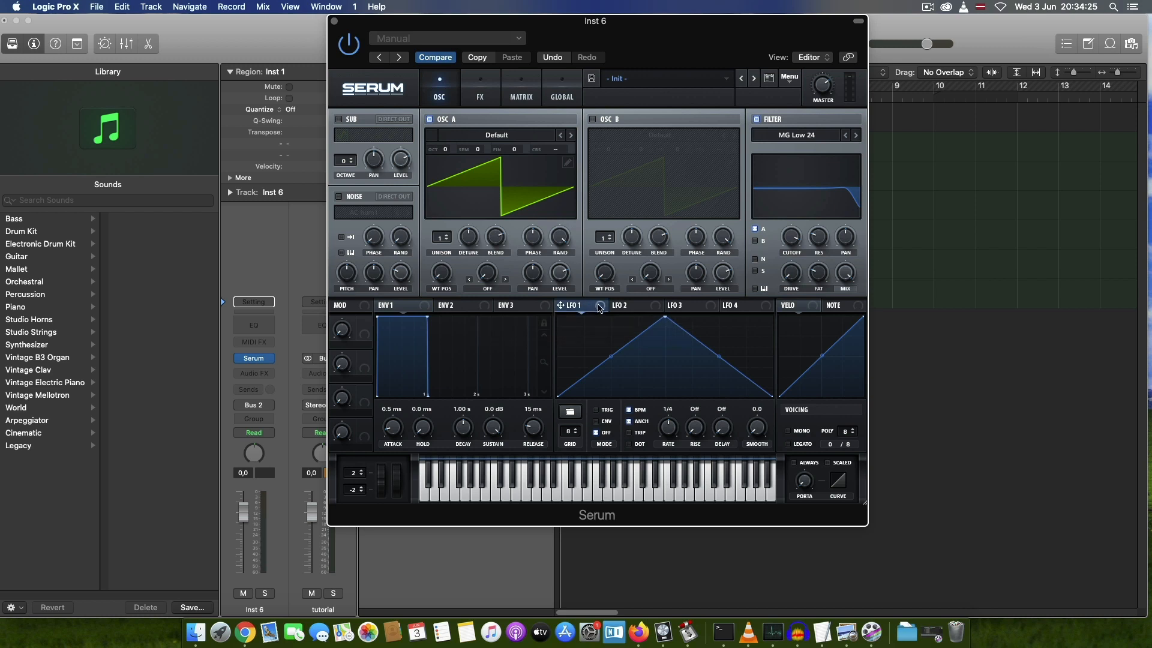
Step: Assign LFO 1 to oscillator A's coarse pitch and reduce the modulation amount to a very small value in the matrix
left_click_drag(564, 307, 555, 153)
left_click(519, 99)
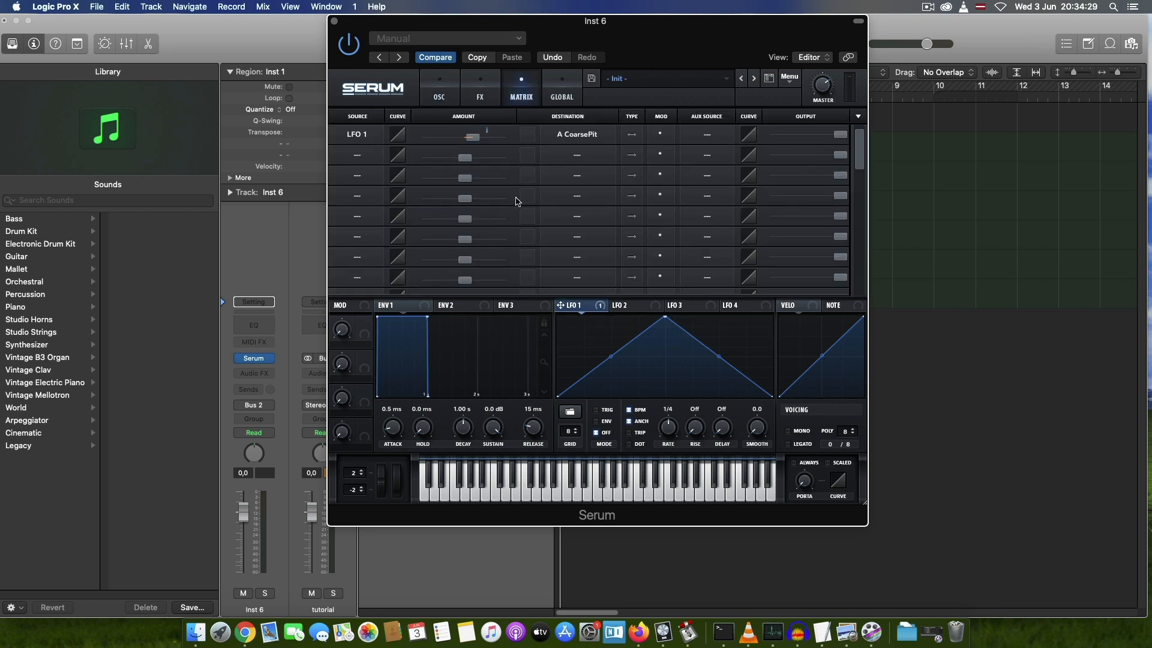
left_click_drag(483, 147, 463, 142)
left_click(441, 97)
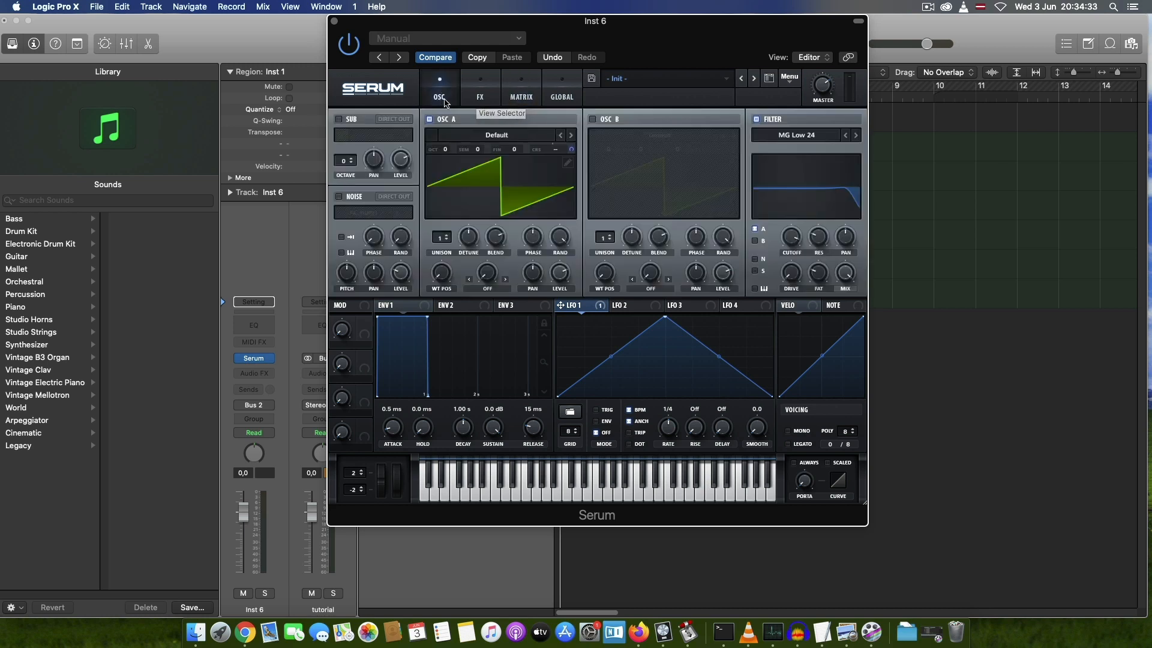
Step: Turn off BPM sync for LFO 1, set its rate to 5 Hz and smooth to 30, and close Serum
left_click(630, 411)
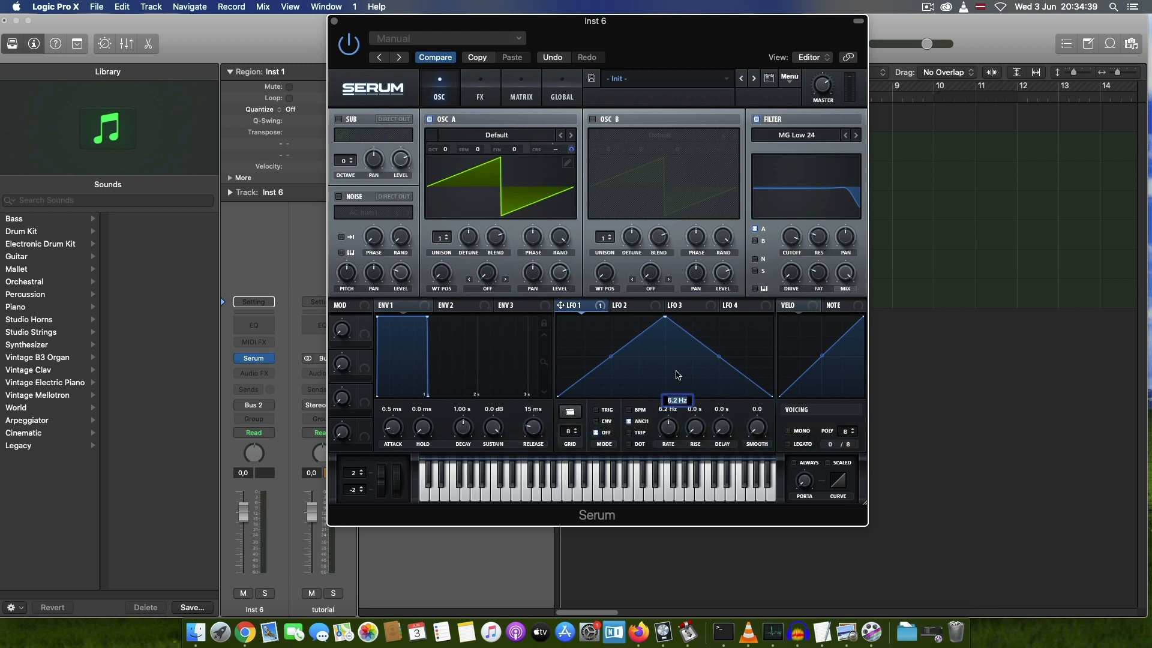
type("5")
key("Return")
left_click_drag(759, 432, 753, 383)
double_click(755, 406)
type("30")
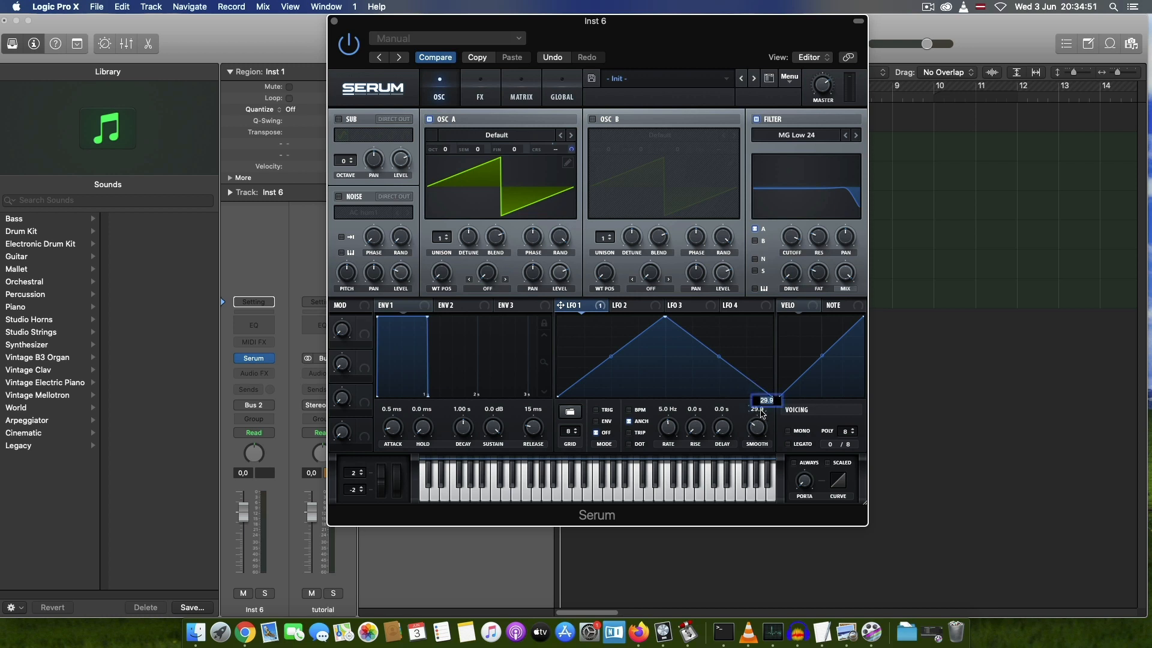
key("Return")
left_click(335, 23)
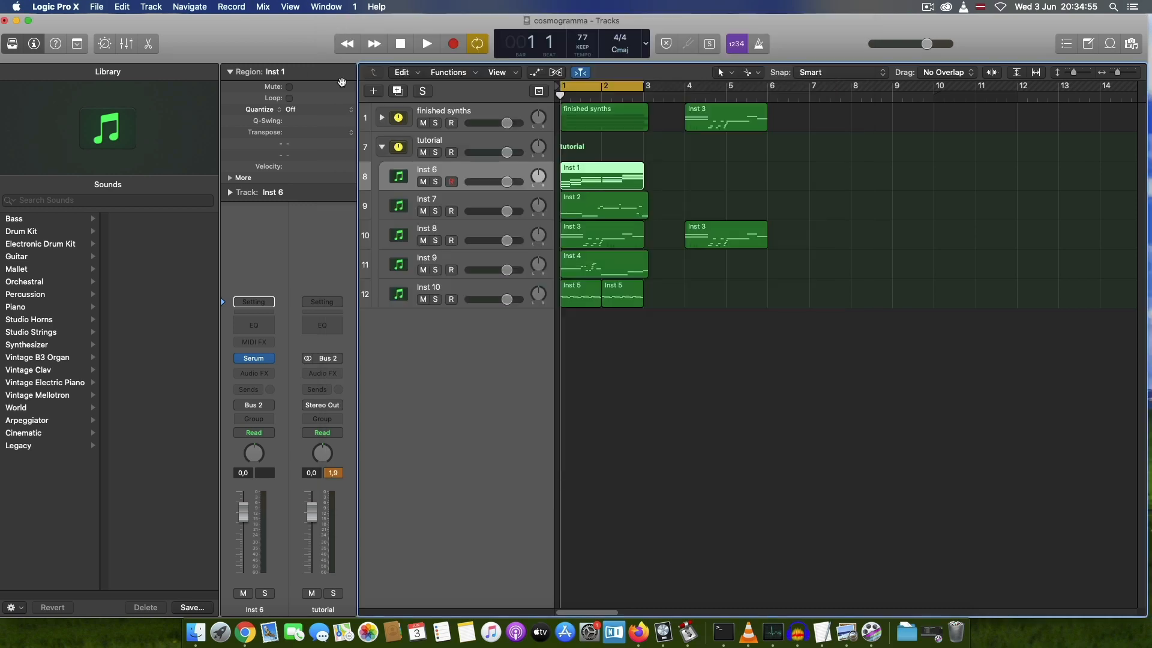
Step: Add a Channel EQ to Inst 6 with a +3.0 dB boost at 750 Hz and a +1.0 dB boost at 2550 Hz
left_click(258, 330)
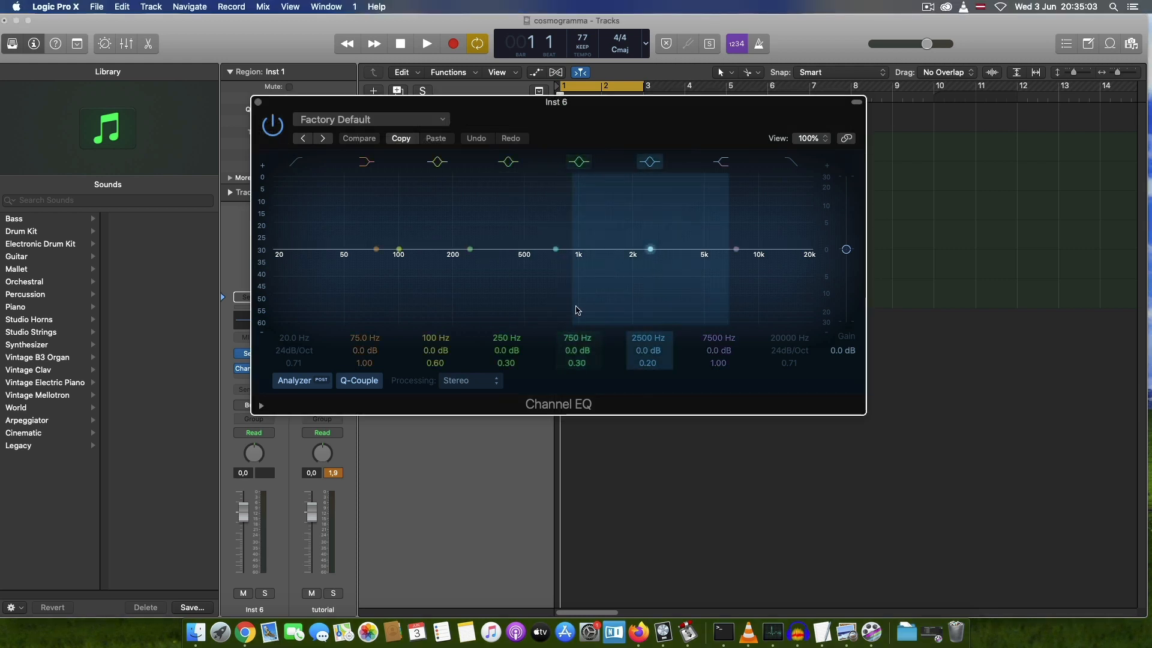
left_click_drag(574, 349, 574, 333)
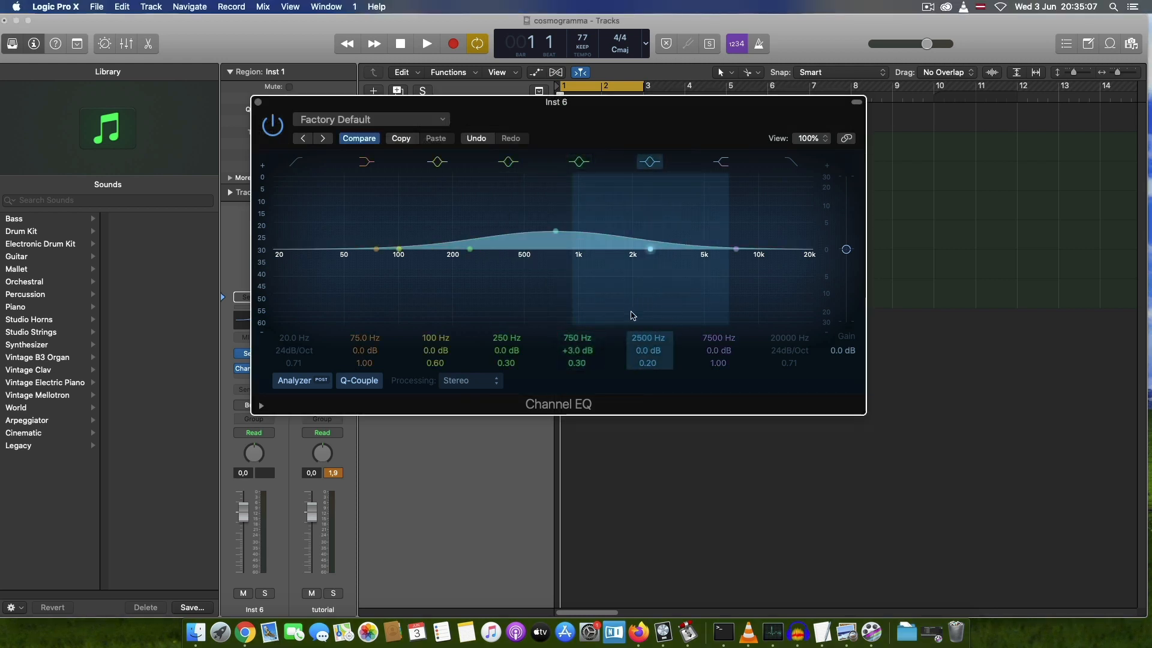
left_click_drag(647, 177, 649, 168)
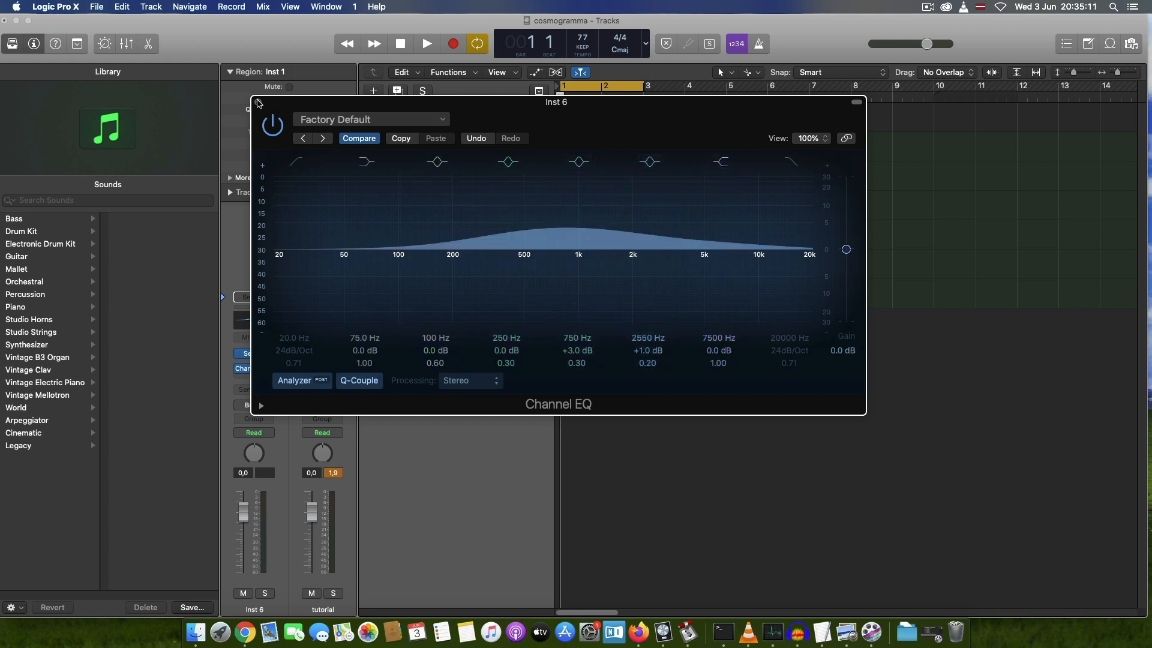
left_click(258, 102)
Step: Solo and record-enable Inst 6, play back its chord region, and turn the solo off
left_click(436, 182)
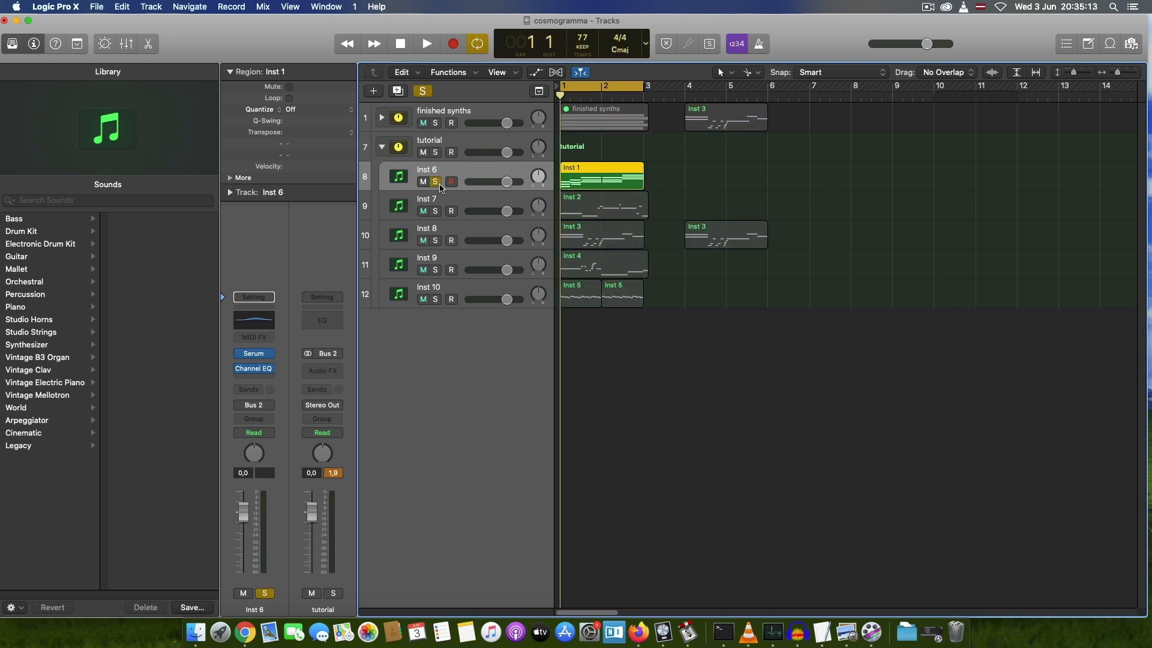
left_click(450, 182)
key("space")
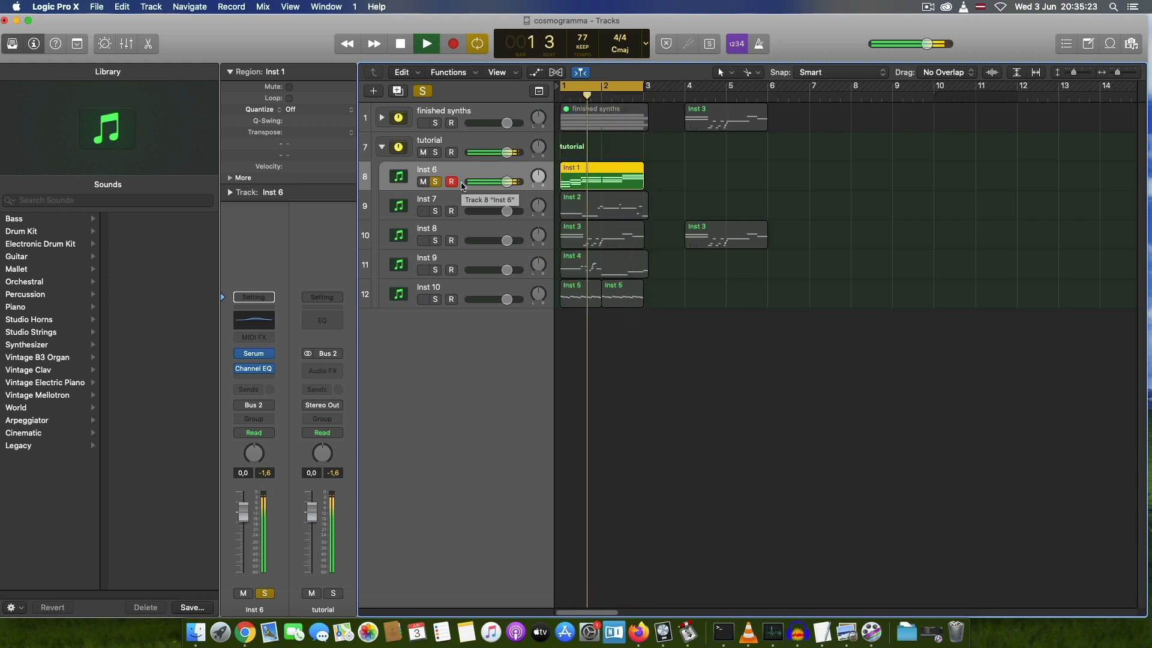
key("space")
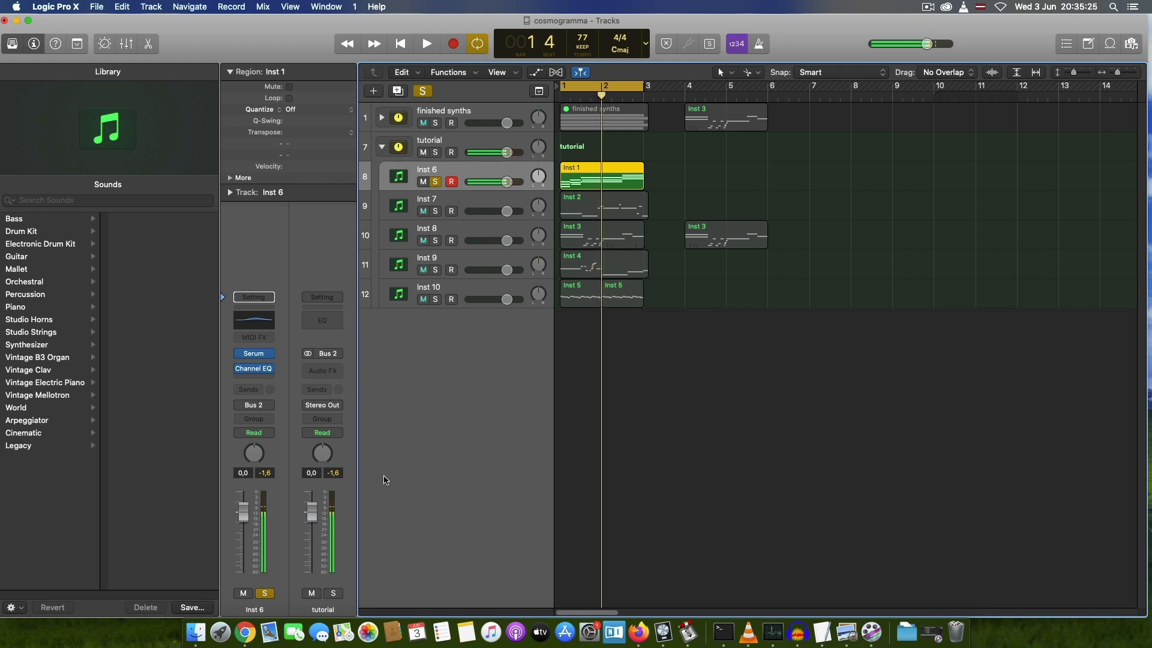
left_click(435, 182)
Step: Switch from the tutorial stack to the finished synths stack and listen to the Portamento Synth track soloed
left_click(382, 147)
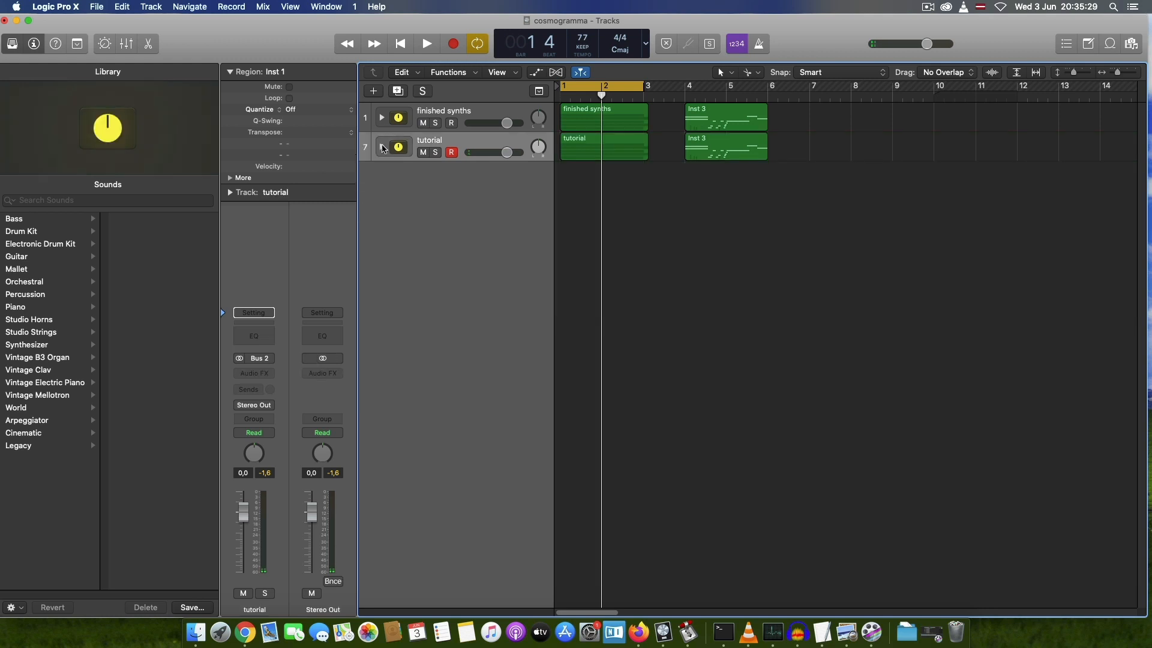
left_click(382, 117)
left_click(474, 176)
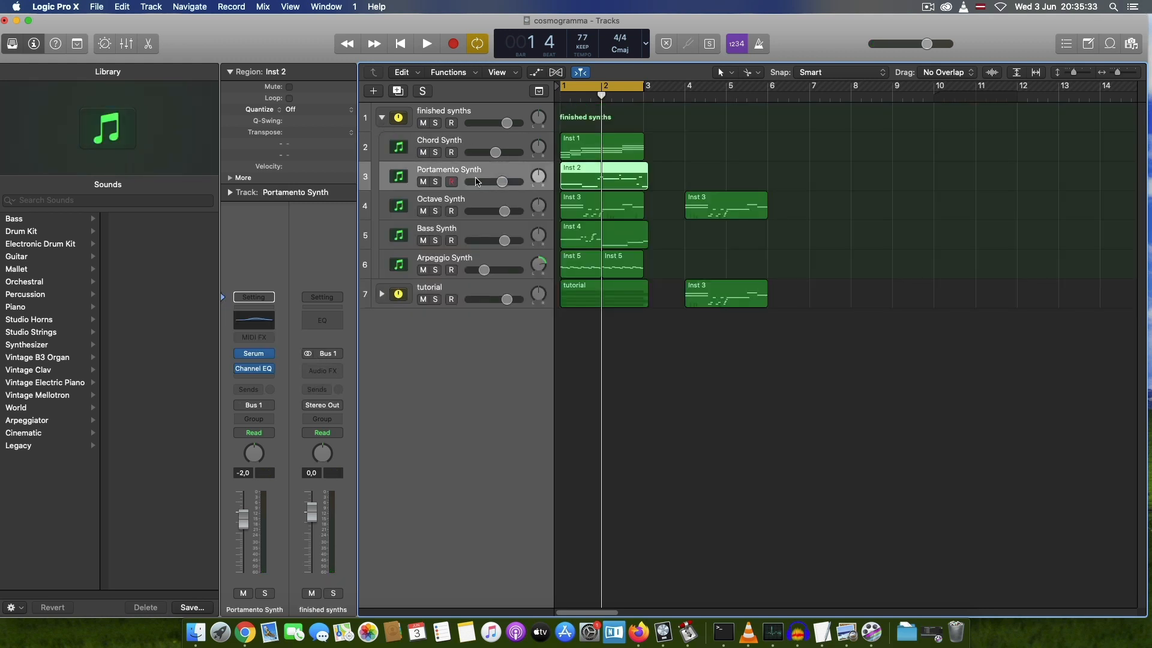
left_click(436, 181)
key("space")
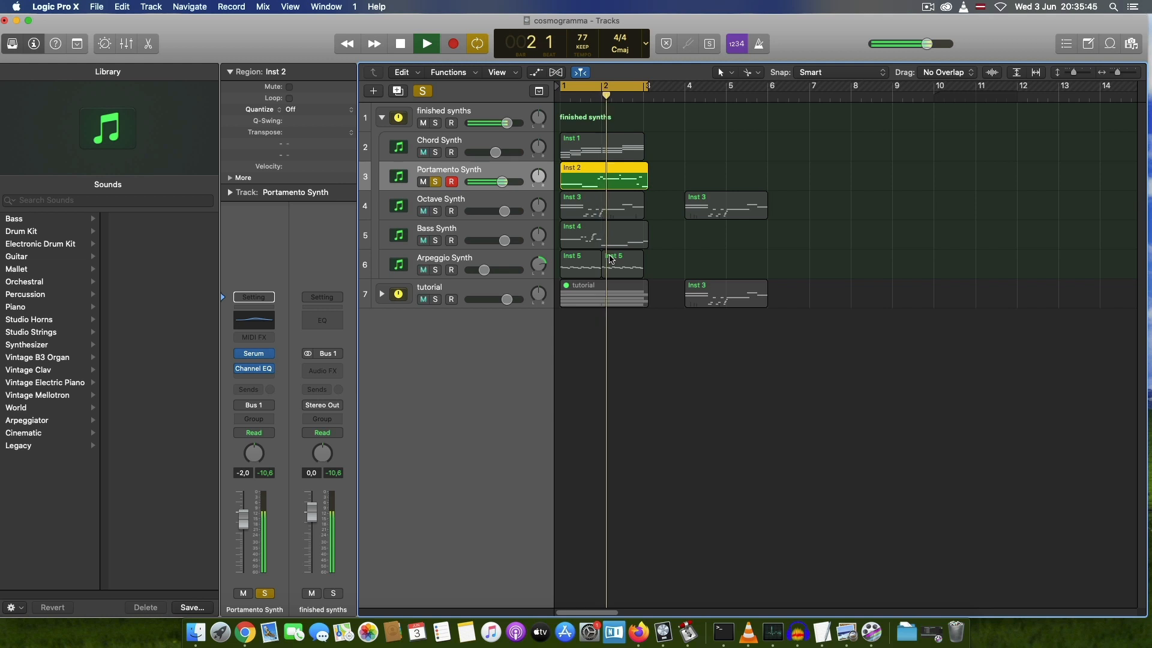
key("space")
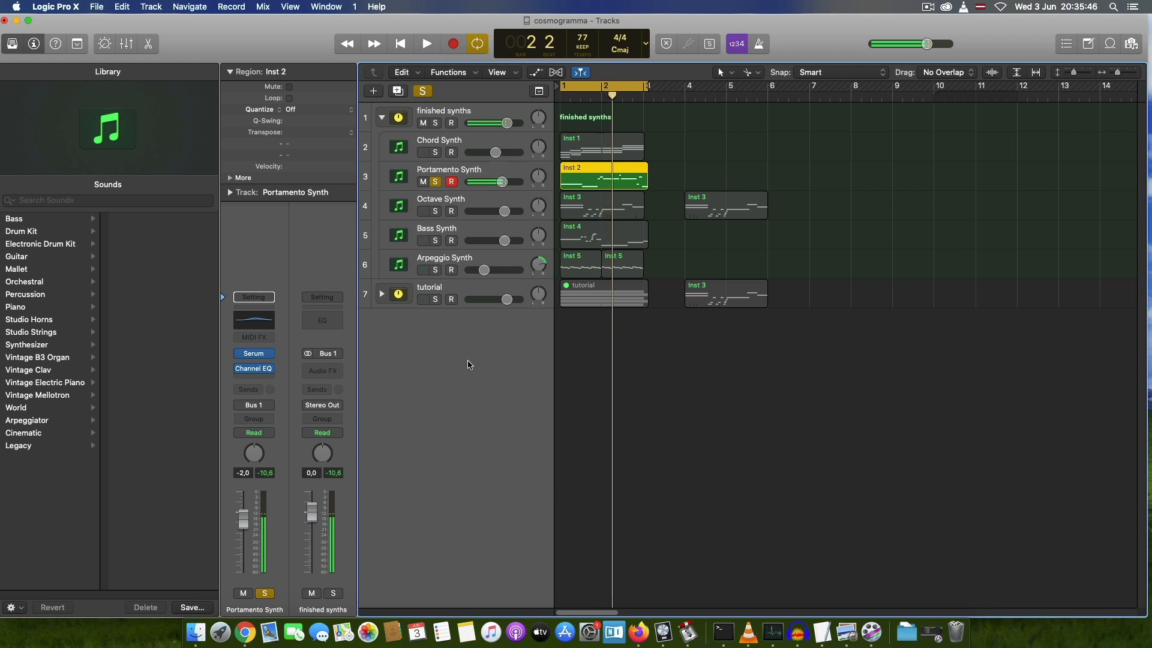
Step: Select Inst 7 in the tutorial stack with the finished synths stack collapsed, and open its Serum instrument
left_click(383, 118)
left_click(382, 147)
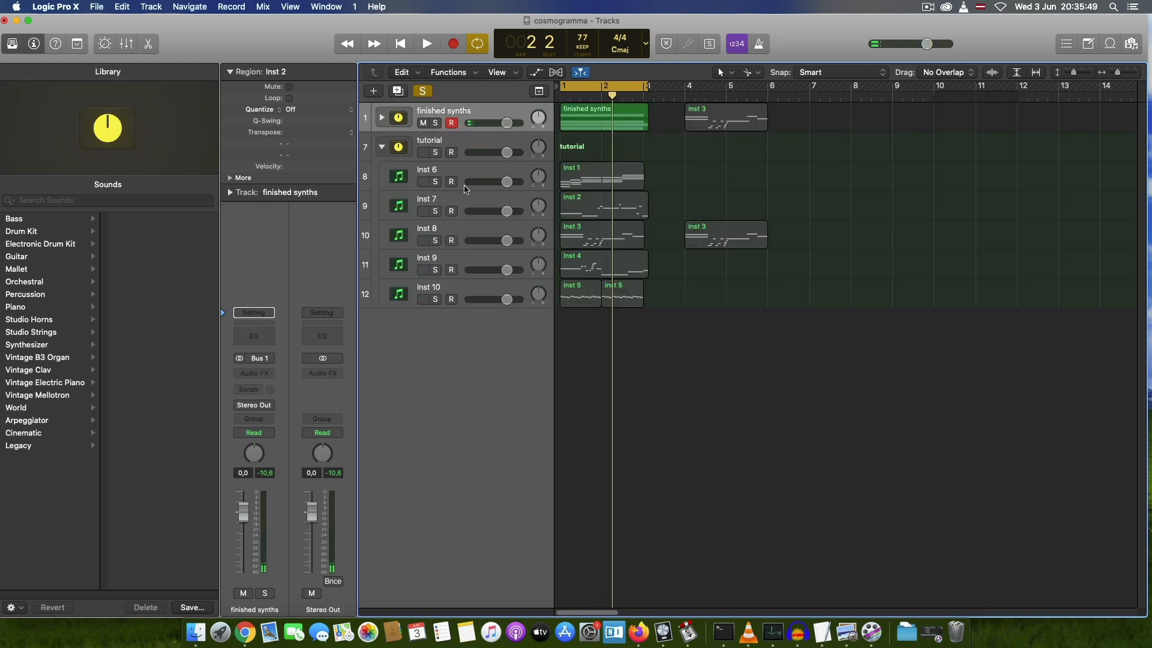
left_click(459, 195)
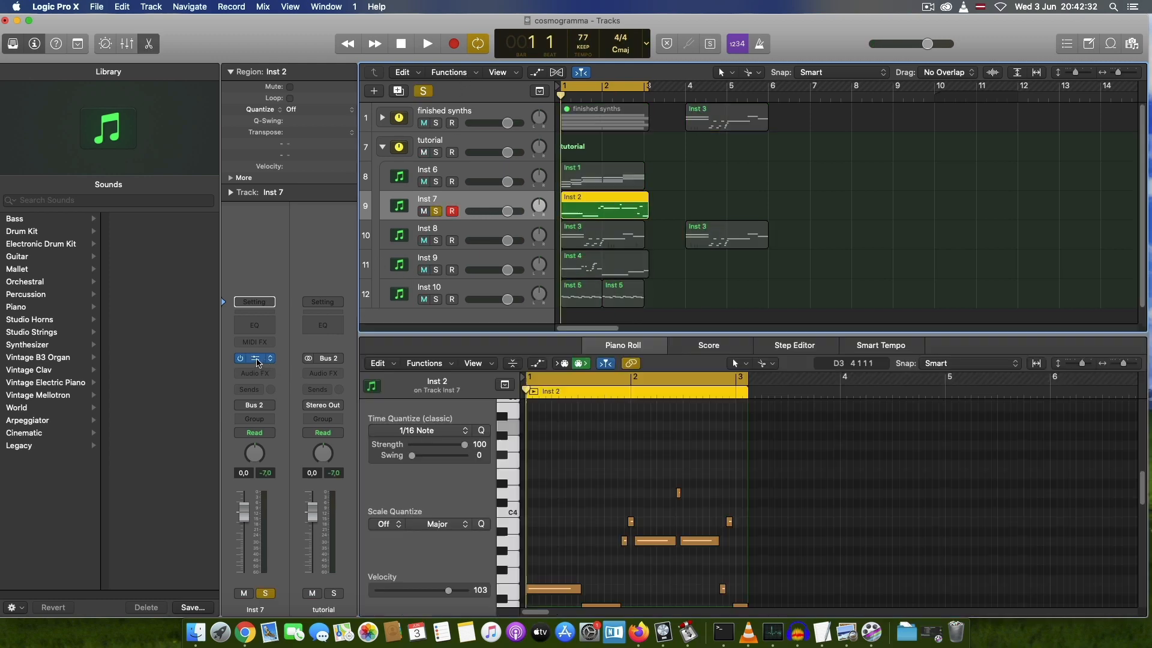
left_click(253, 358)
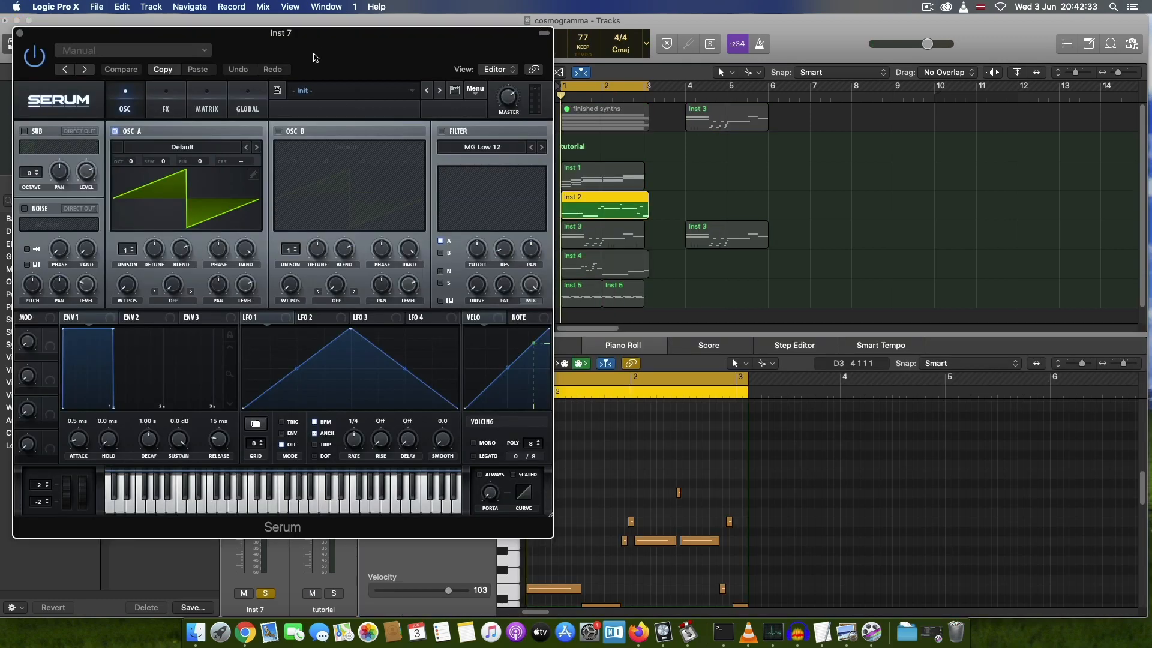
left_click_drag(313, 57, 565, 54)
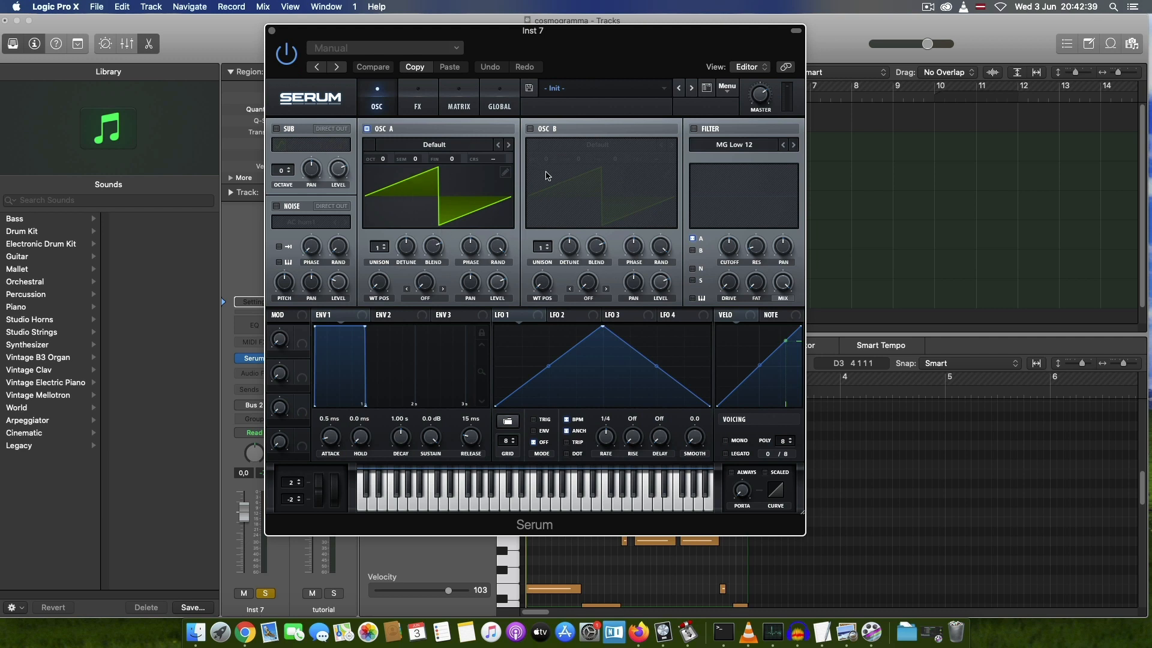
Step: Enable Serum's filter on Inst 7 with the MG Low 24 type, set cutoff to 22050 Hz, and raise resonance and Fat slightly
left_click(694, 129)
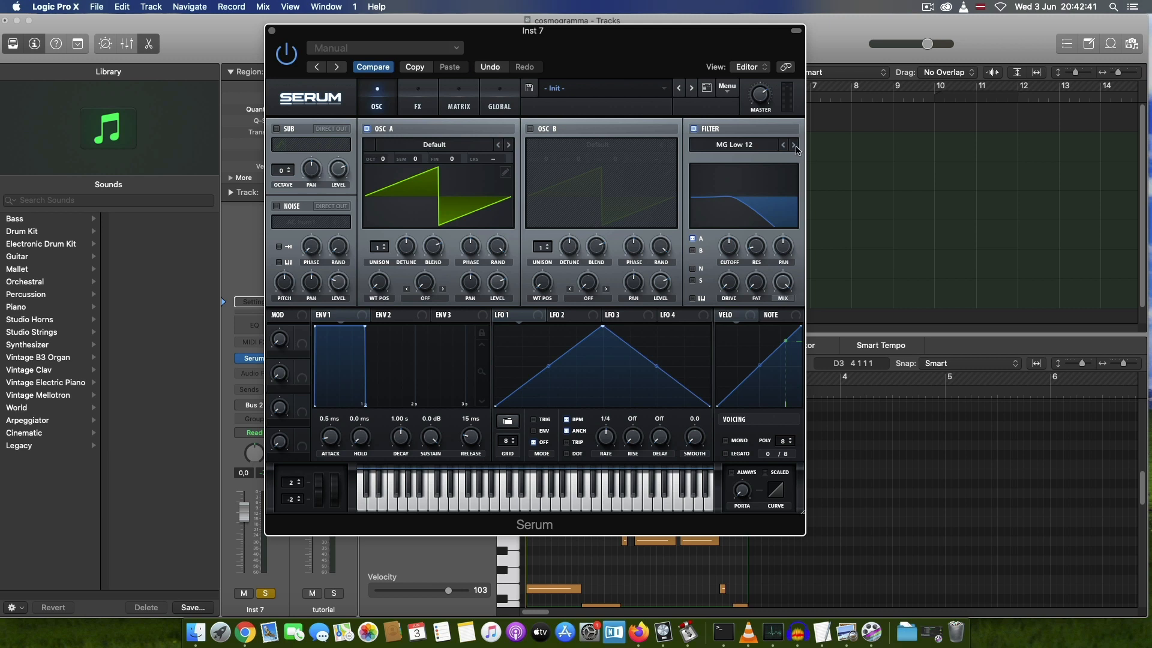
left_click(795, 146)
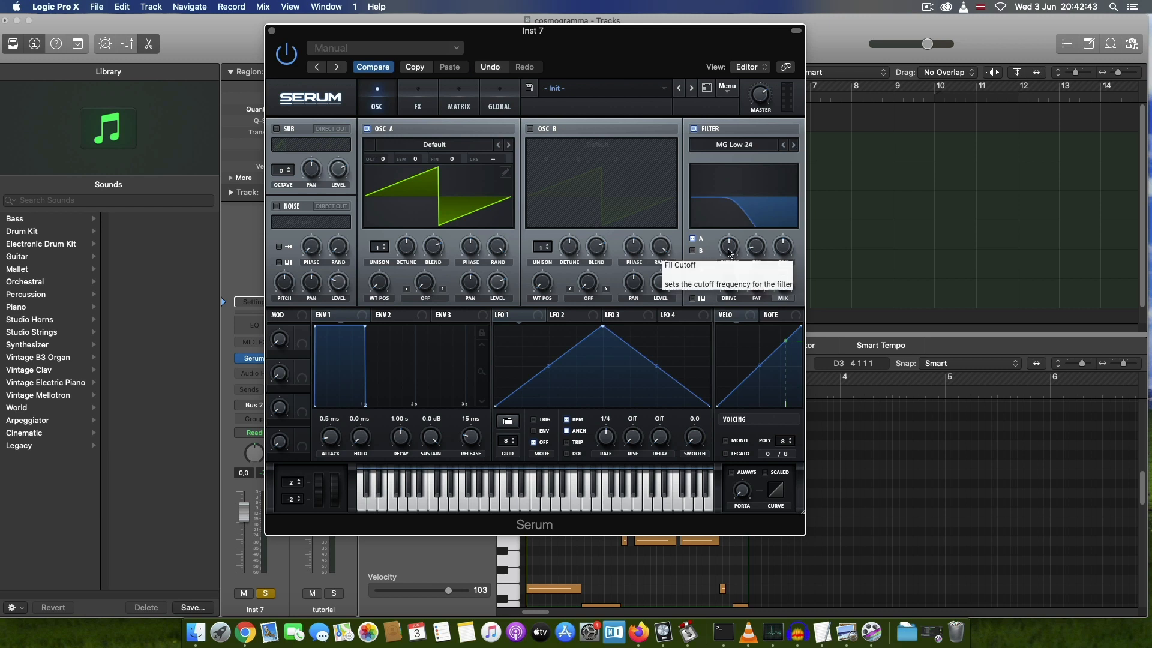
left_click_drag(730, 258, 722, 159)
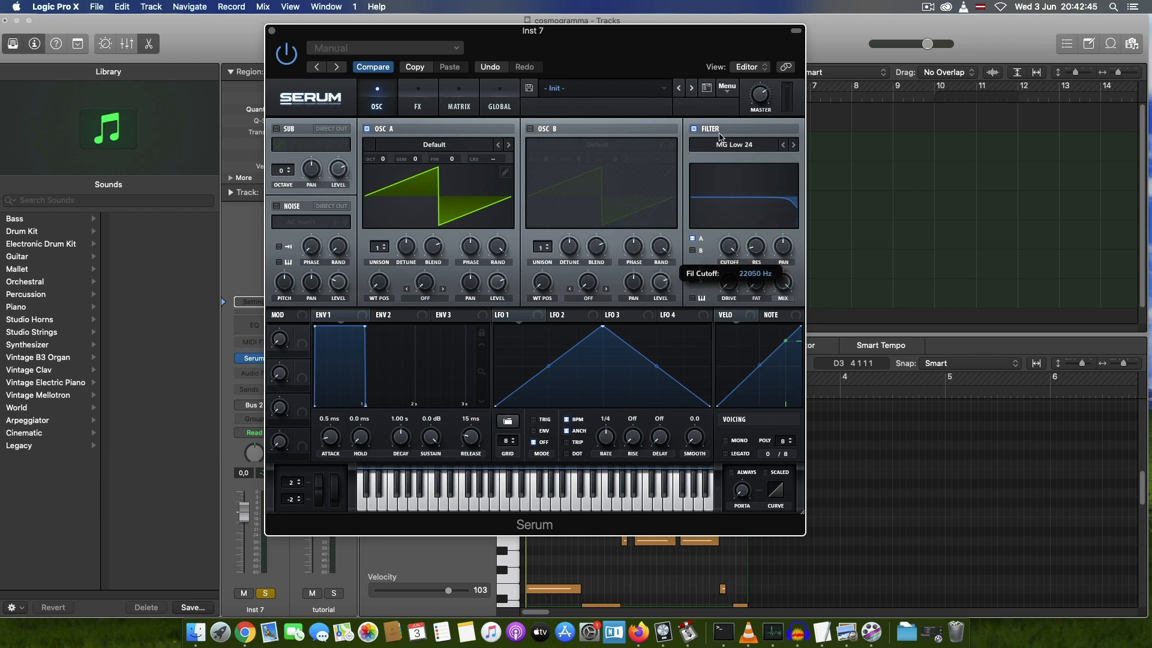
left_click_drag(759, 252, 760, 235)
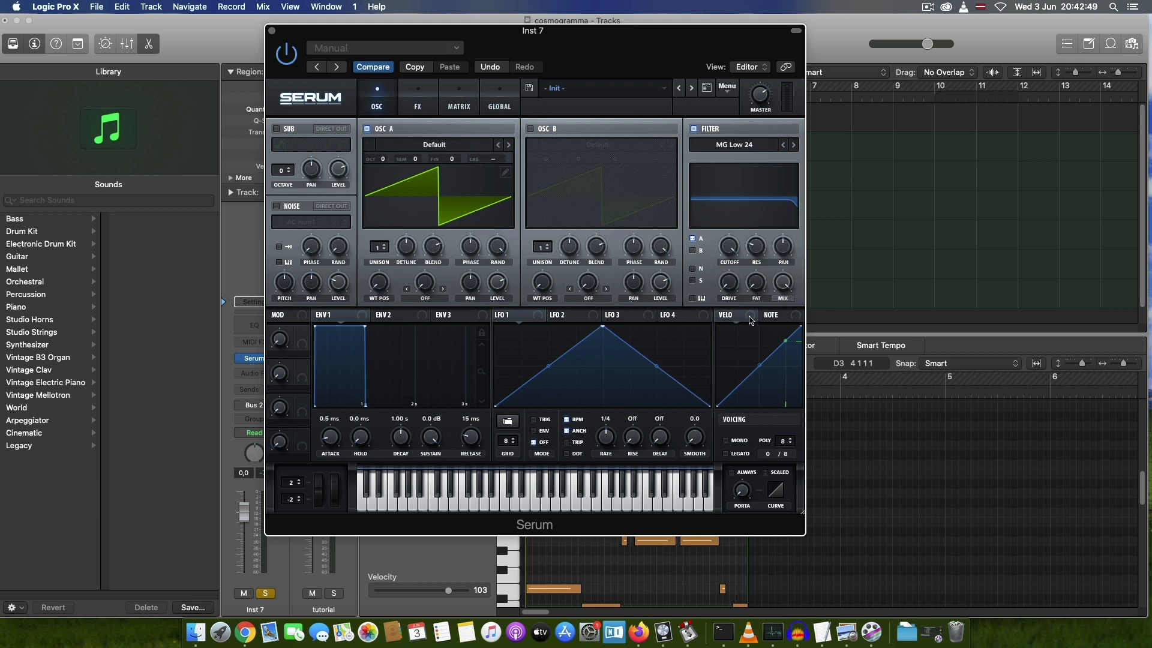
mouse_move(756, 282)
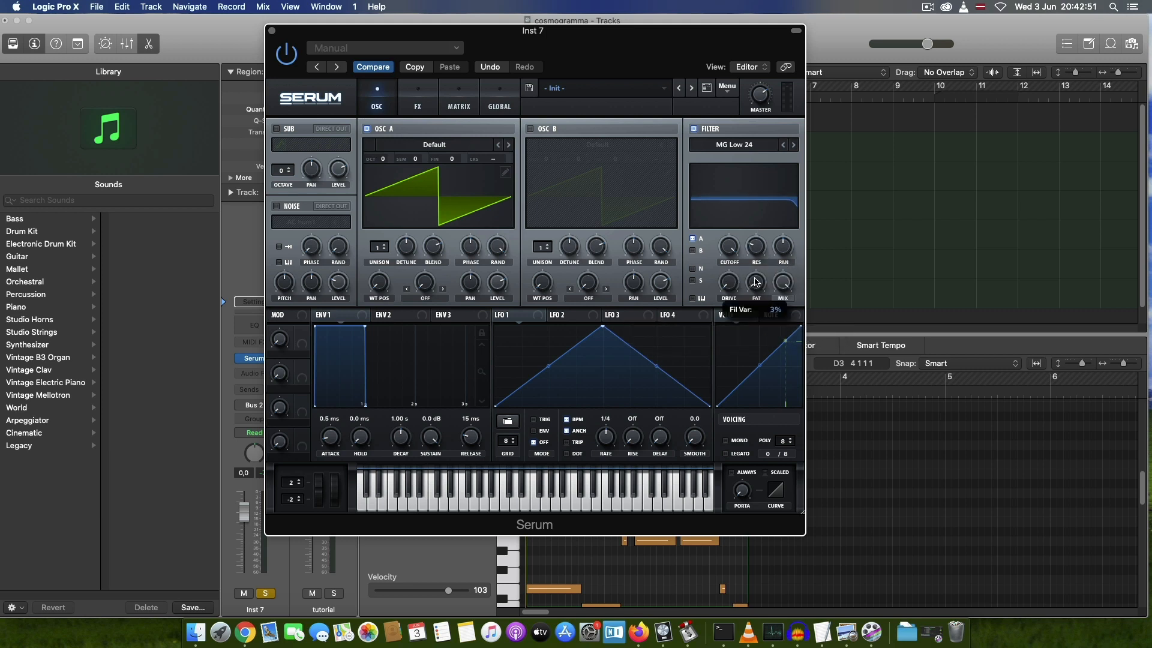
left_click_drag(756, 282, 763, 249)
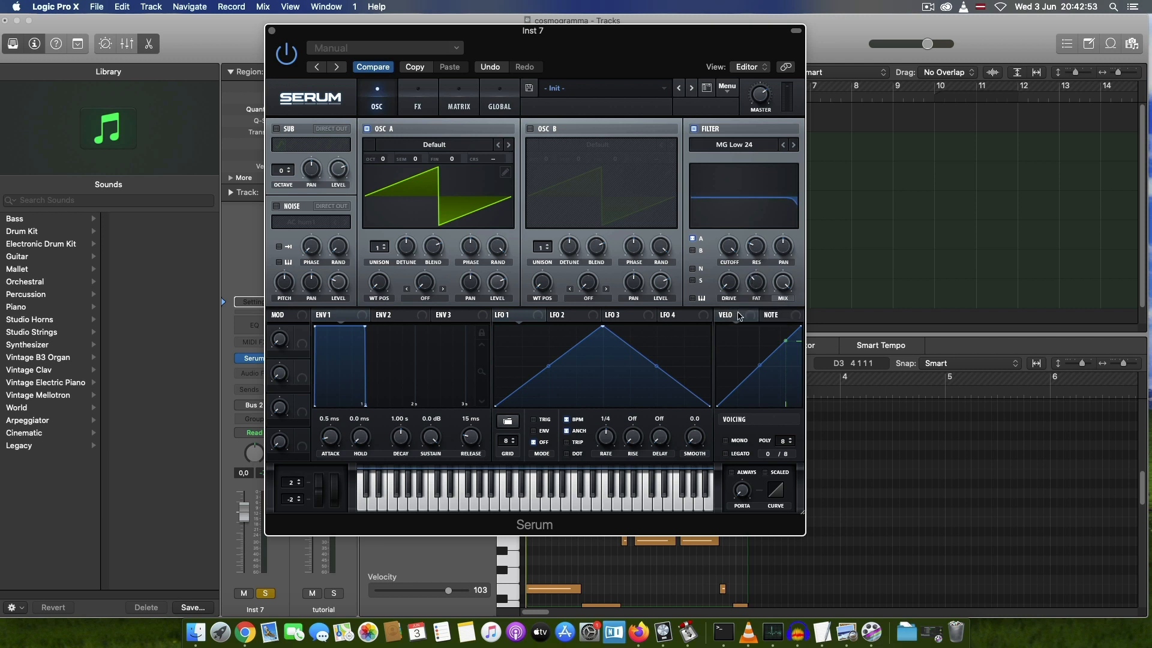
Step: Set Serum's voicing on Inst 7 to Mono, turn on Always for portamento, and raise the portamento time slightly
left_click(729, 440)
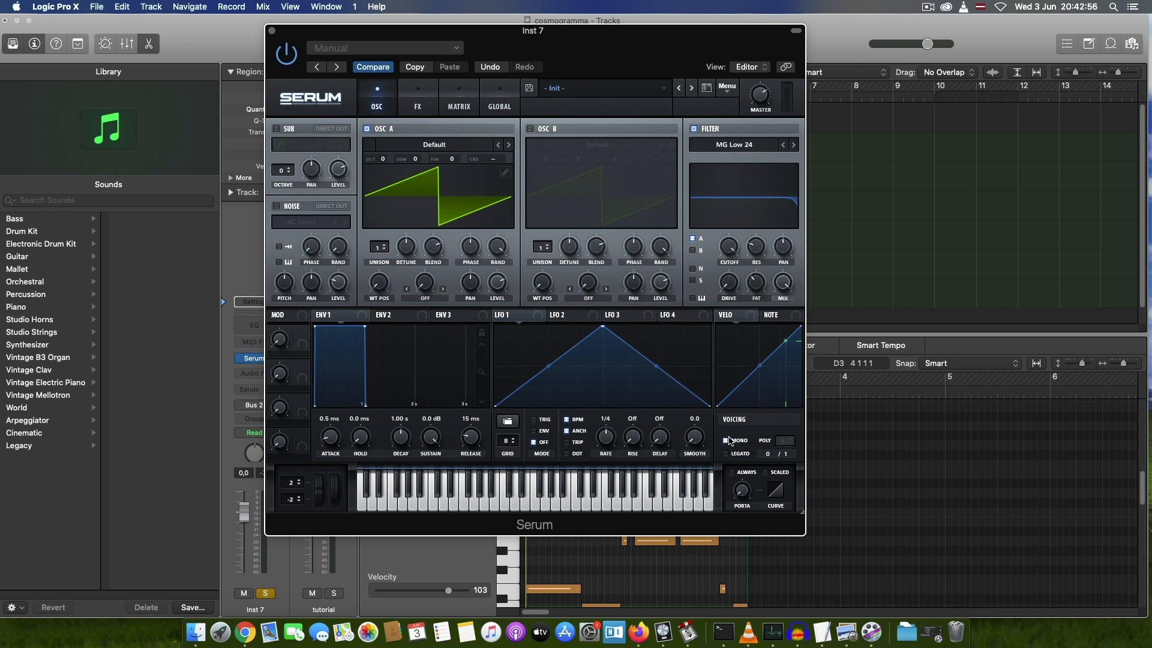
left_click(734, 473)
mouse_move(744, 492)
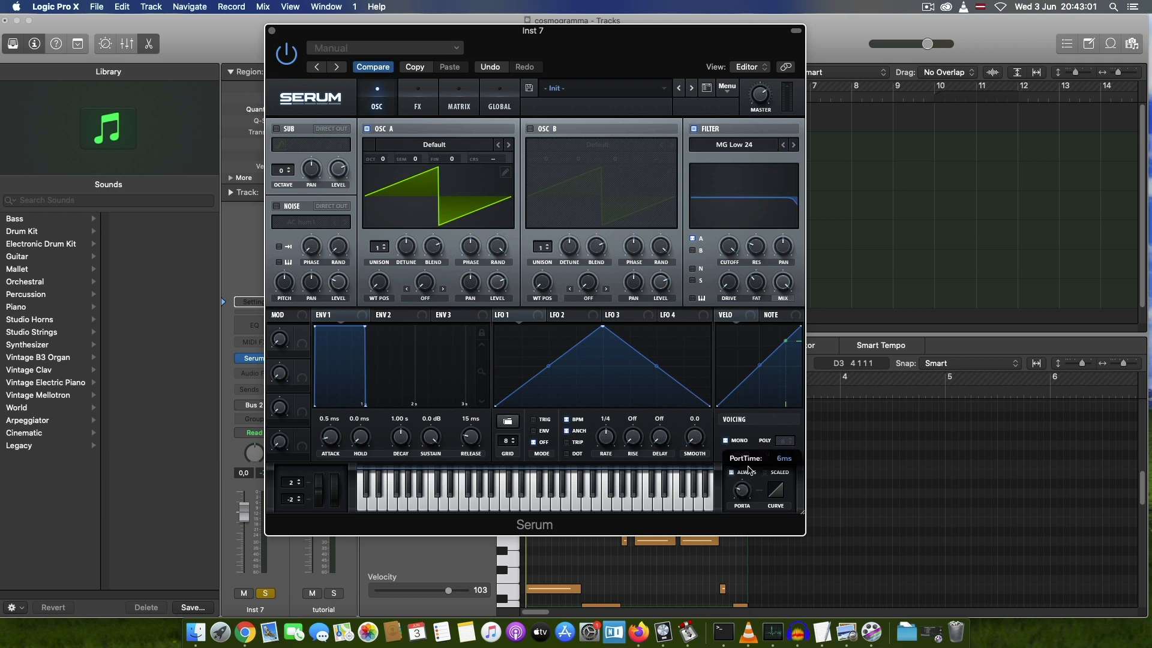
mouse_move(747, 467)
left_mouse_down()
mouse_move(753, 453)
mouse_move(753, 463)
left_mouse_up()
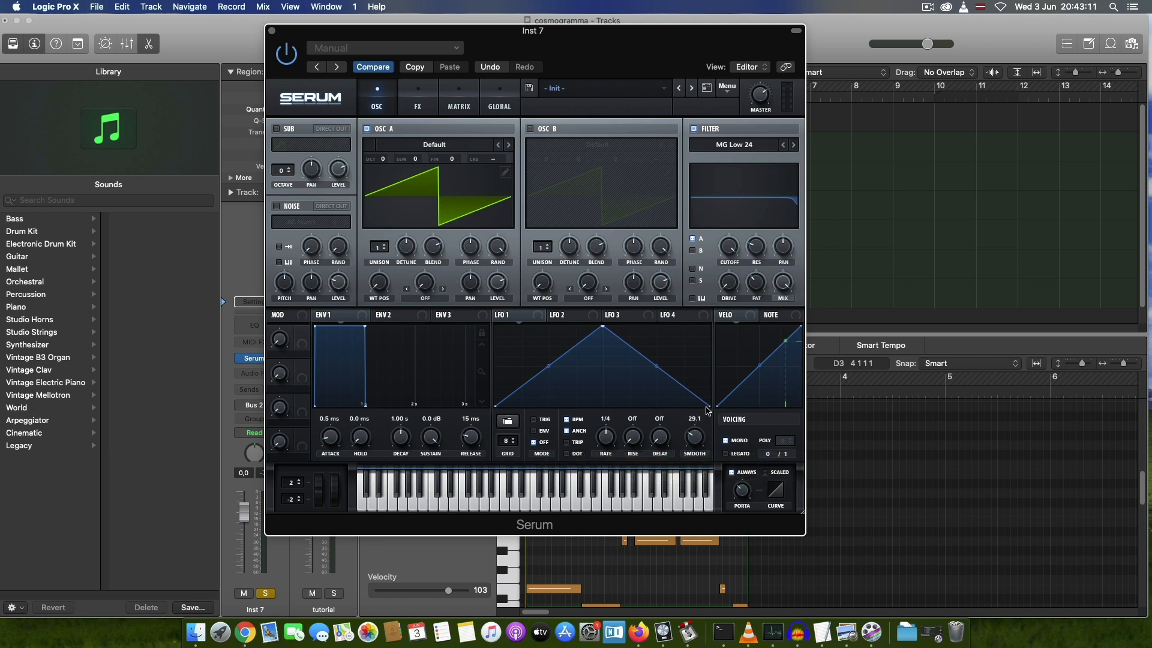
Step: Set the LFO 1 Smooth value to 30.5 in Inst 7's Serum
double_click(698, 420)
type("30.5")
key("Return")
Step: Add a Channel EQ to Inst 7 and boost 750 Hz by 3.0 dB and 2500 Hz by 1.0 dB
left_click_drag(293, 34, 467, 107)
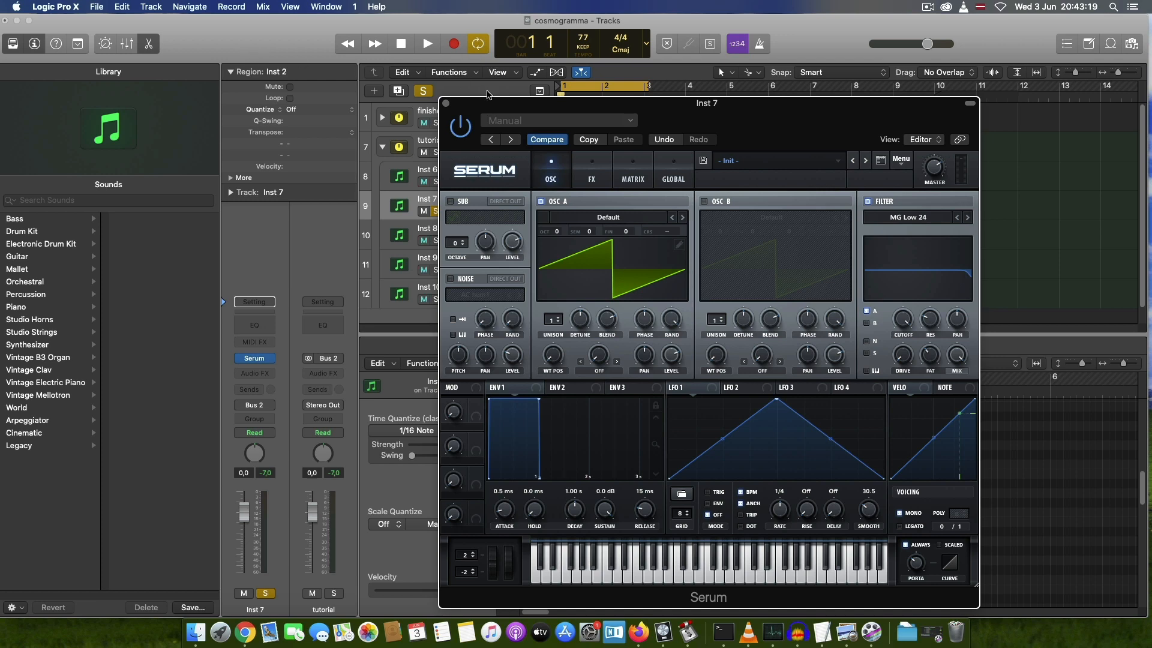
left_click_drag(500, 101, 664, 218)
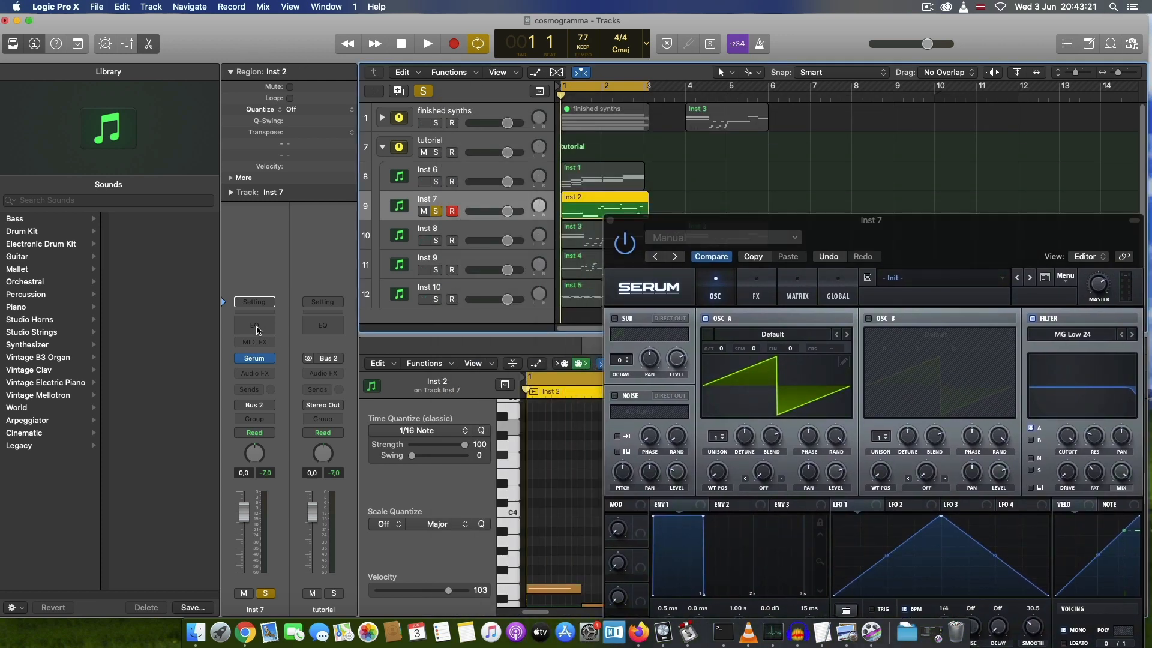
left_click(256, 330)
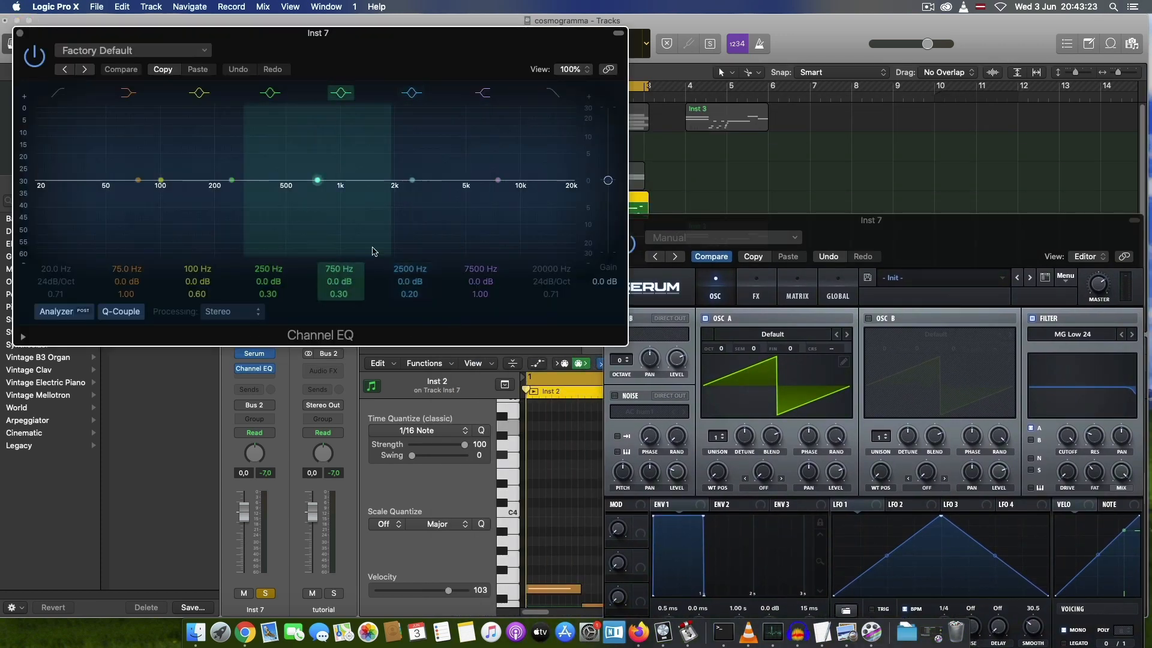
left_click_drag(337, 281, 337, 271)
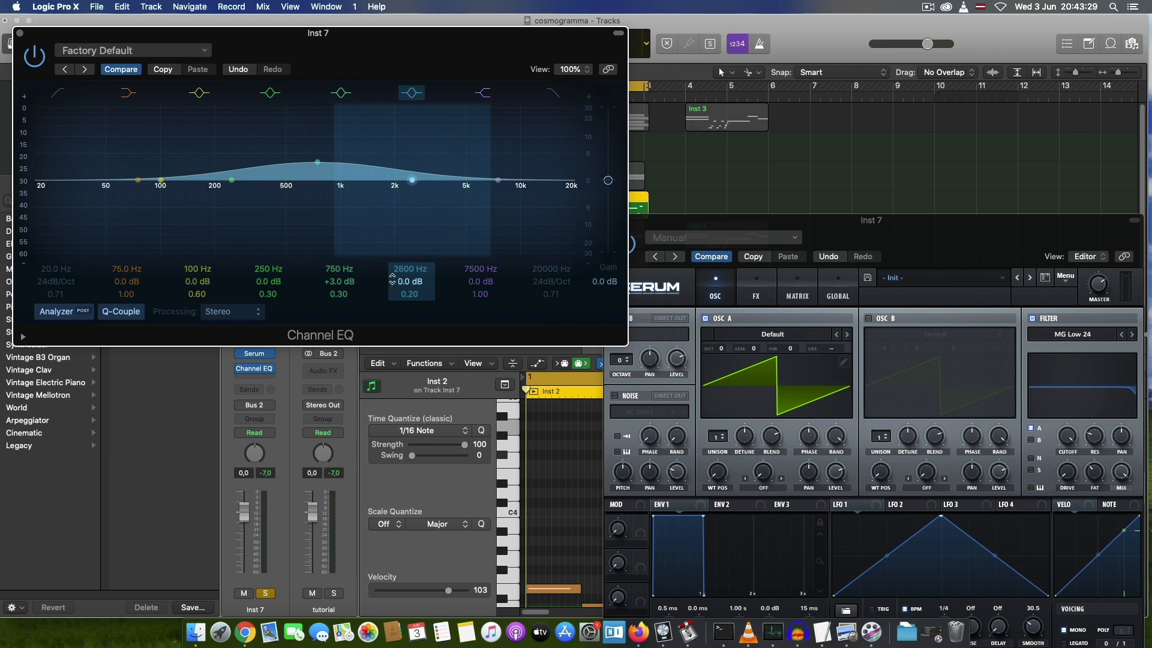
left_click_drag(409, 282, 409, 280)
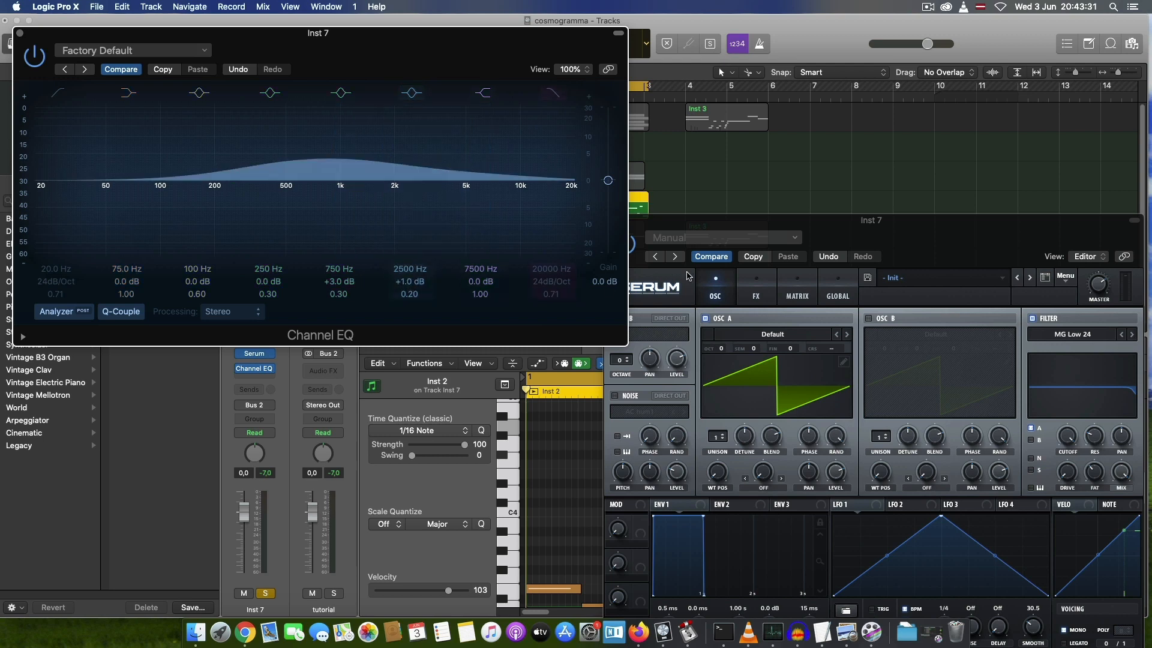
Step: Close the Channel EQ and Serum windows and listen to Inst 7's region soloed
left_click(19, 33)
left_click(609, 220)
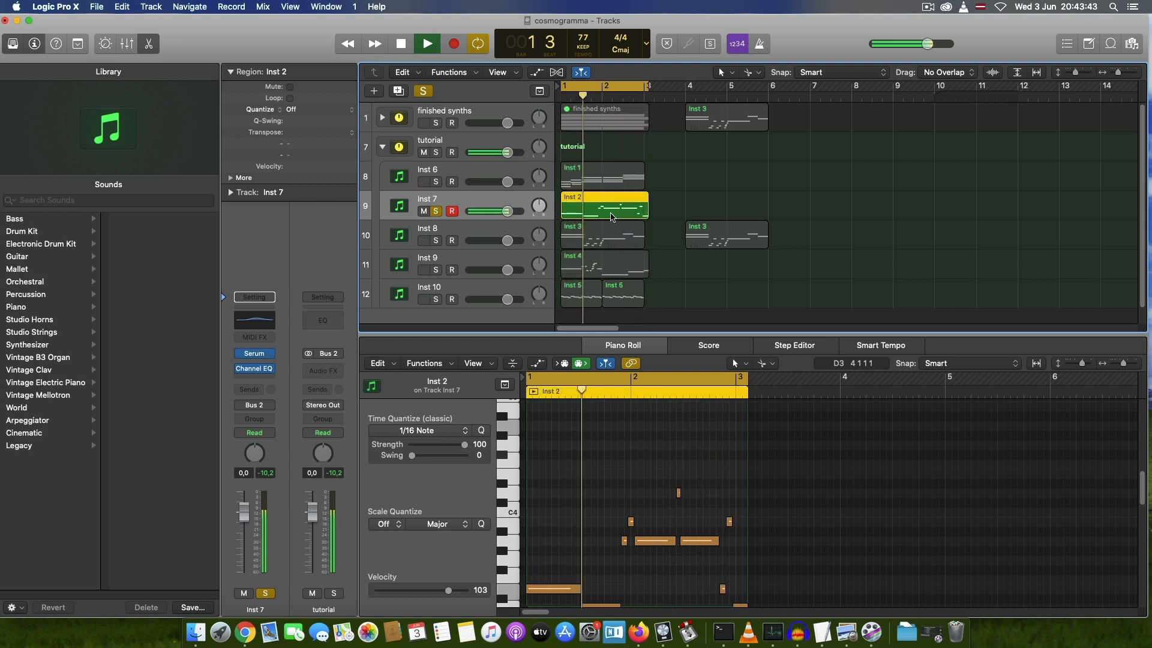
key("space")
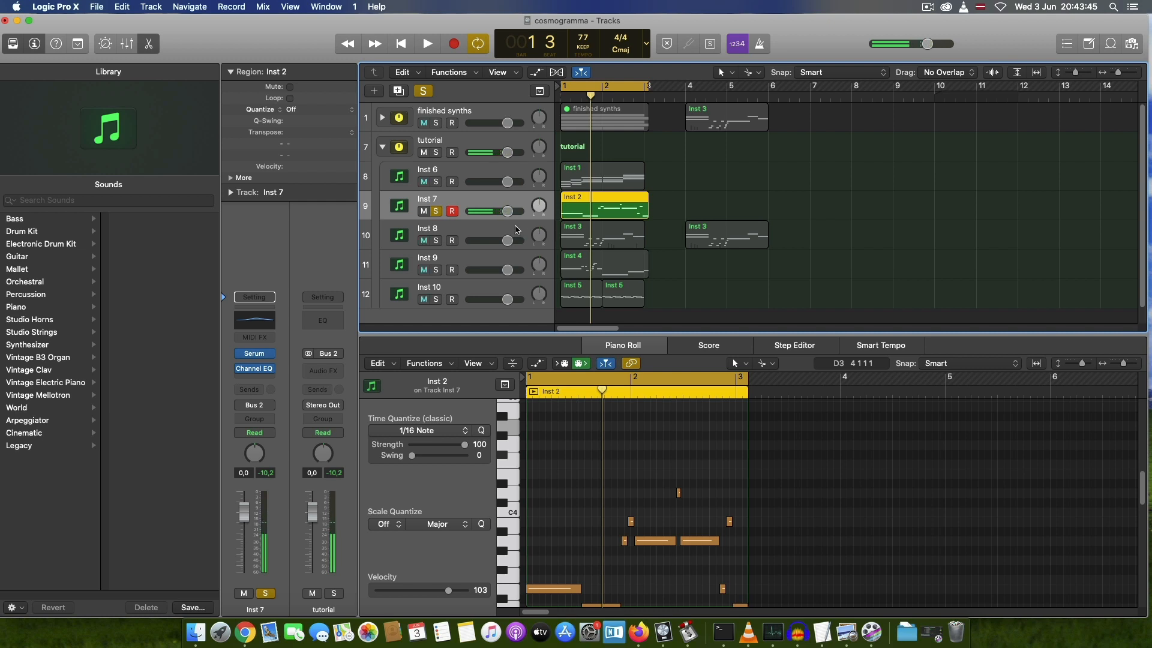
Step: Expand the finished synths stack, select the Octave Synth track, and listen to its region soloed within the matching cycle range
left_click(382, 118)
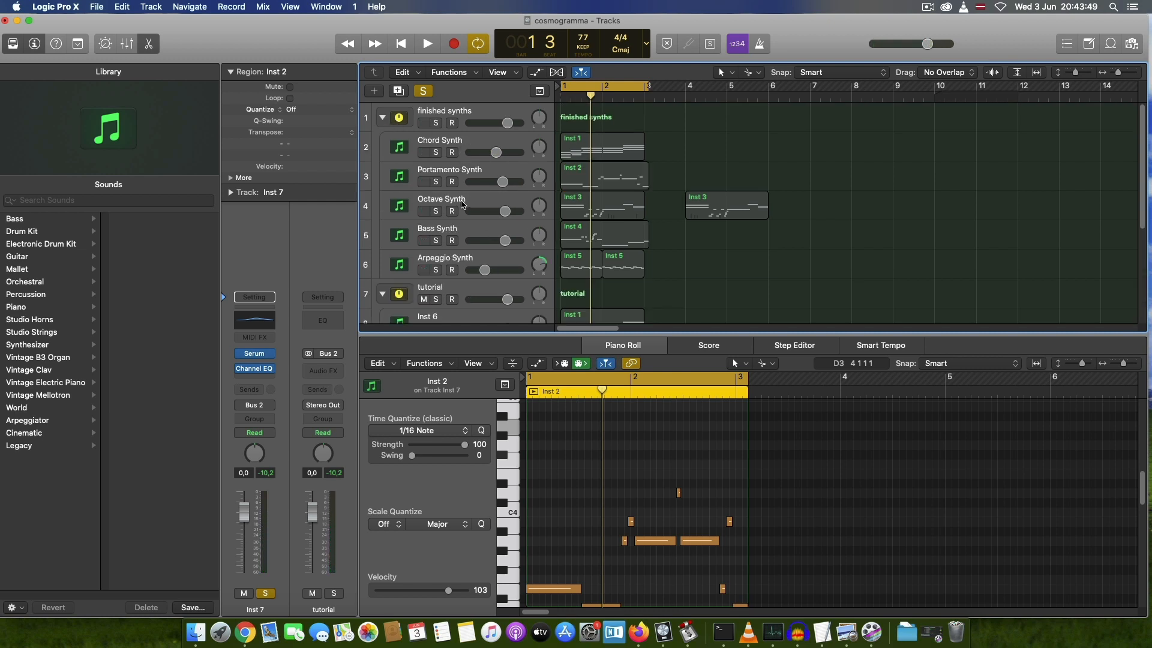
left_click(467, 204)
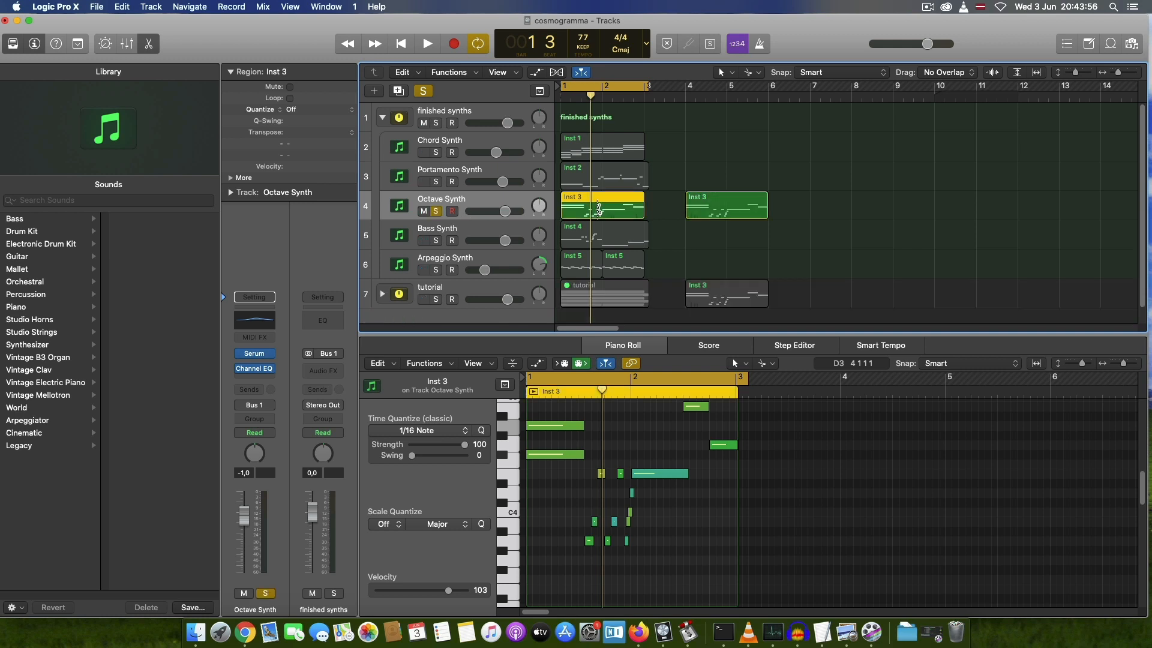
key("super+u")
key("space")
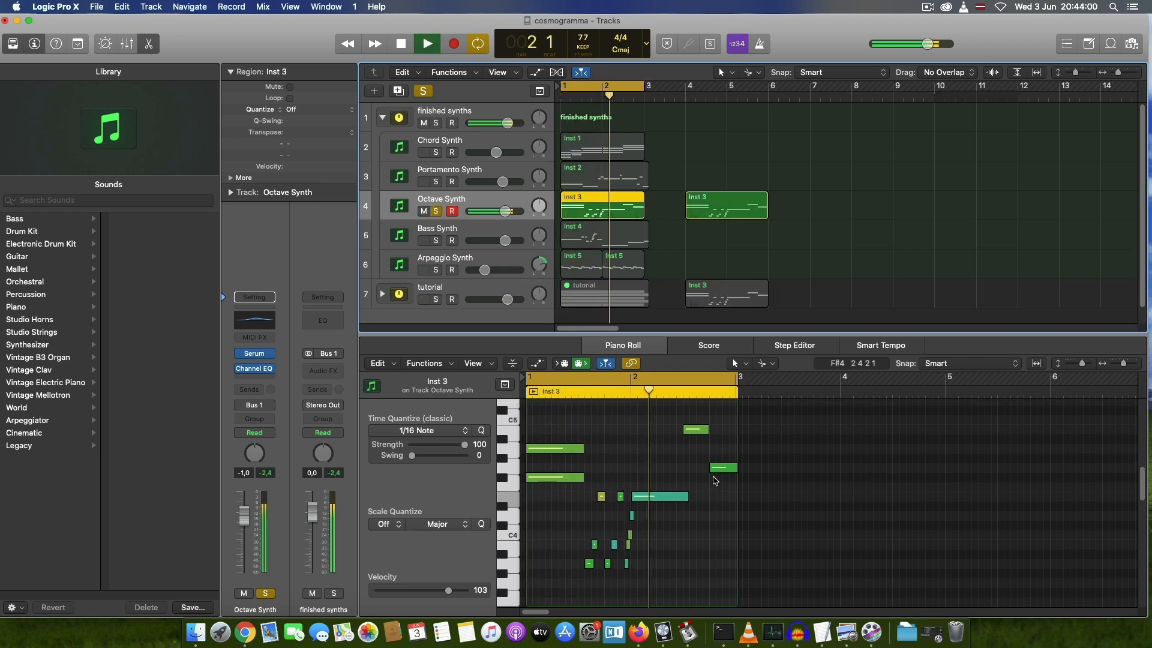
scroll(714, 480, "up", 5)
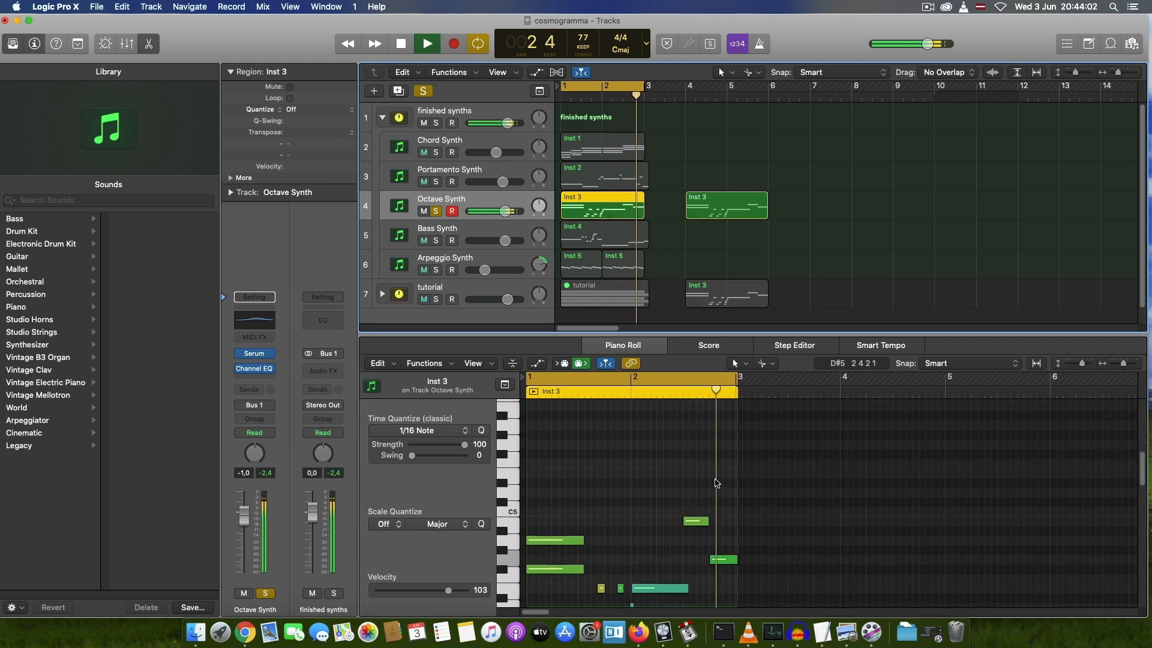
scroll(714, 483, "down", 2)
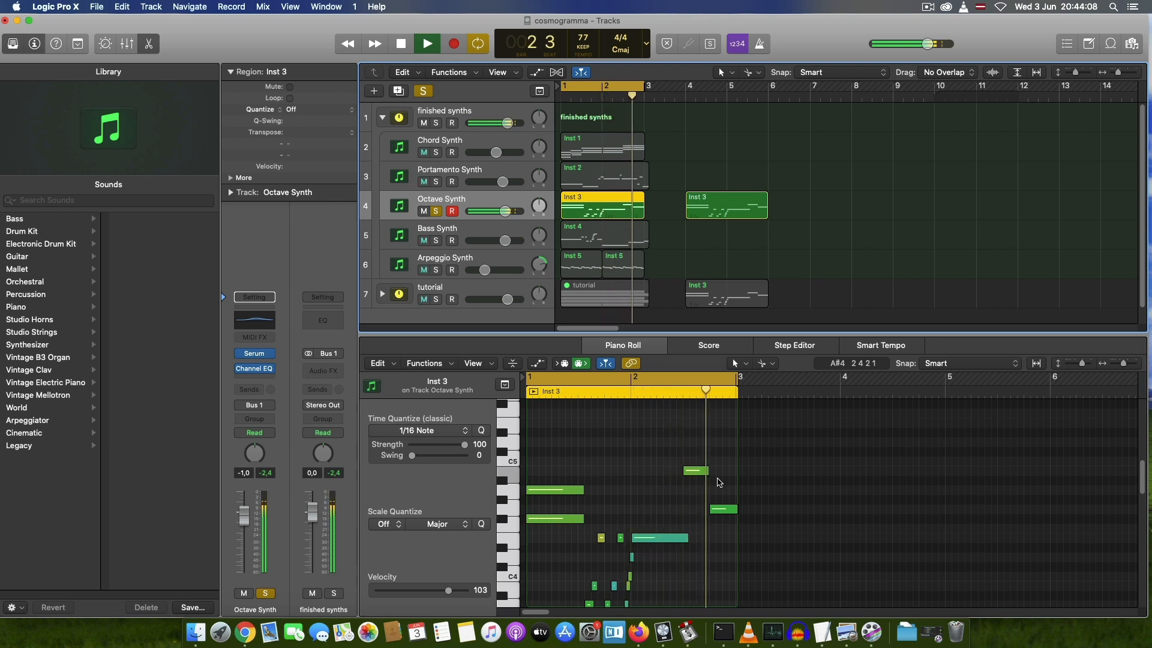
key("space")
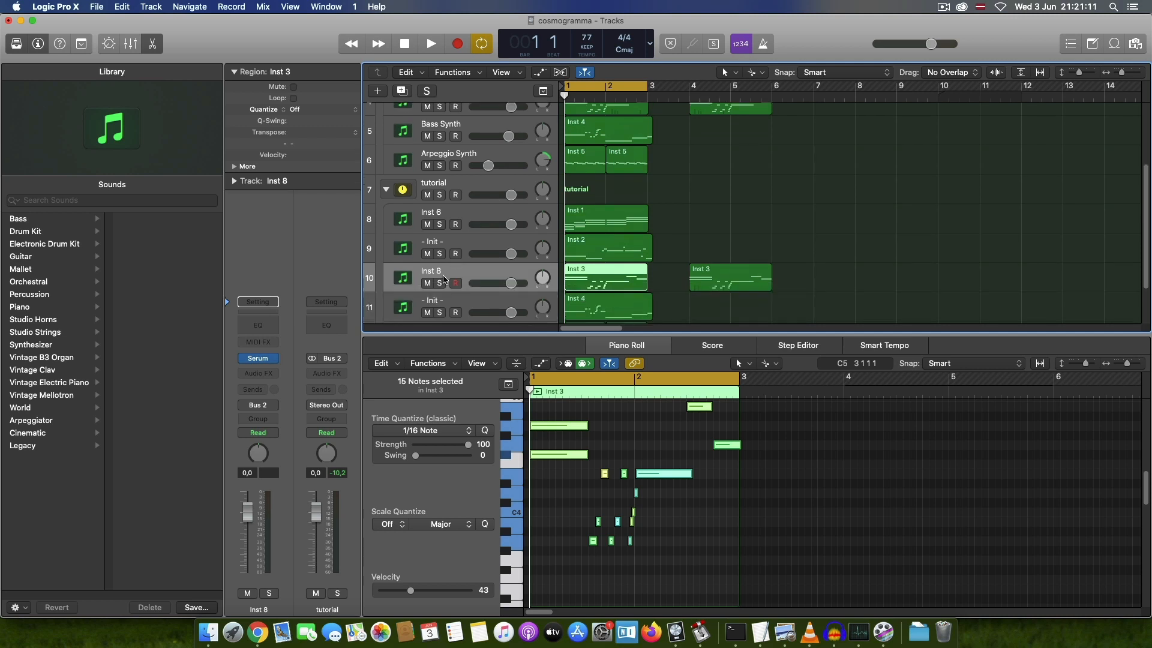
Step: Open Serum on the tutorial track Inst 8 and enable oscillator B with octave -1 and fine tuning 6
left_click(441, 283)
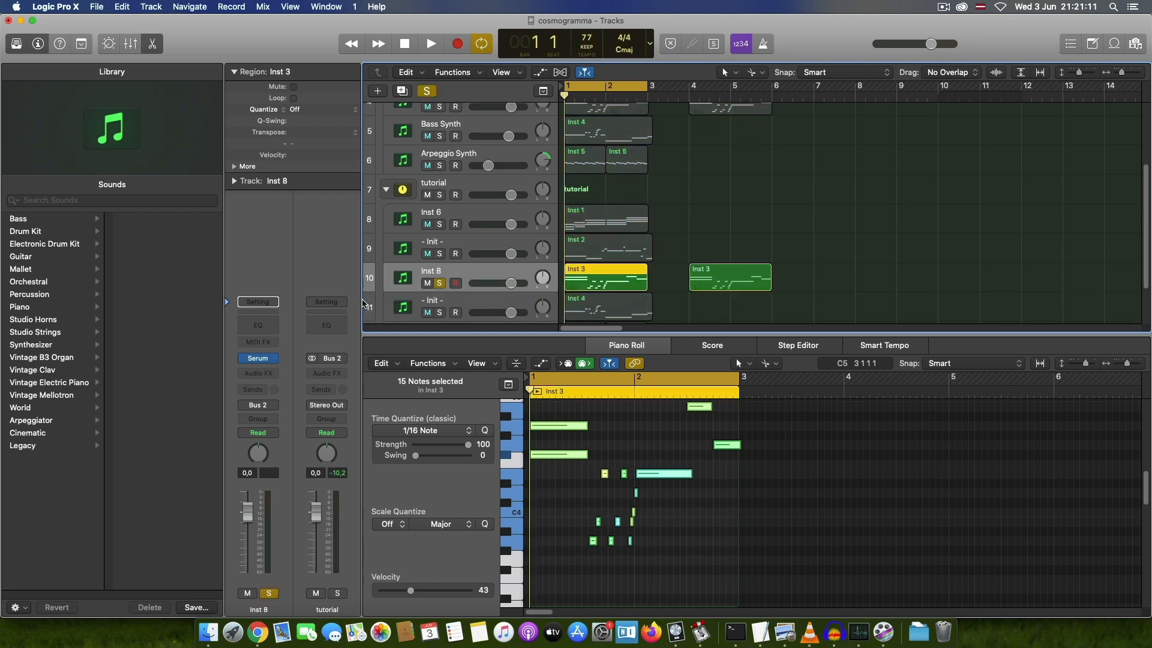
left_click(258, 358)
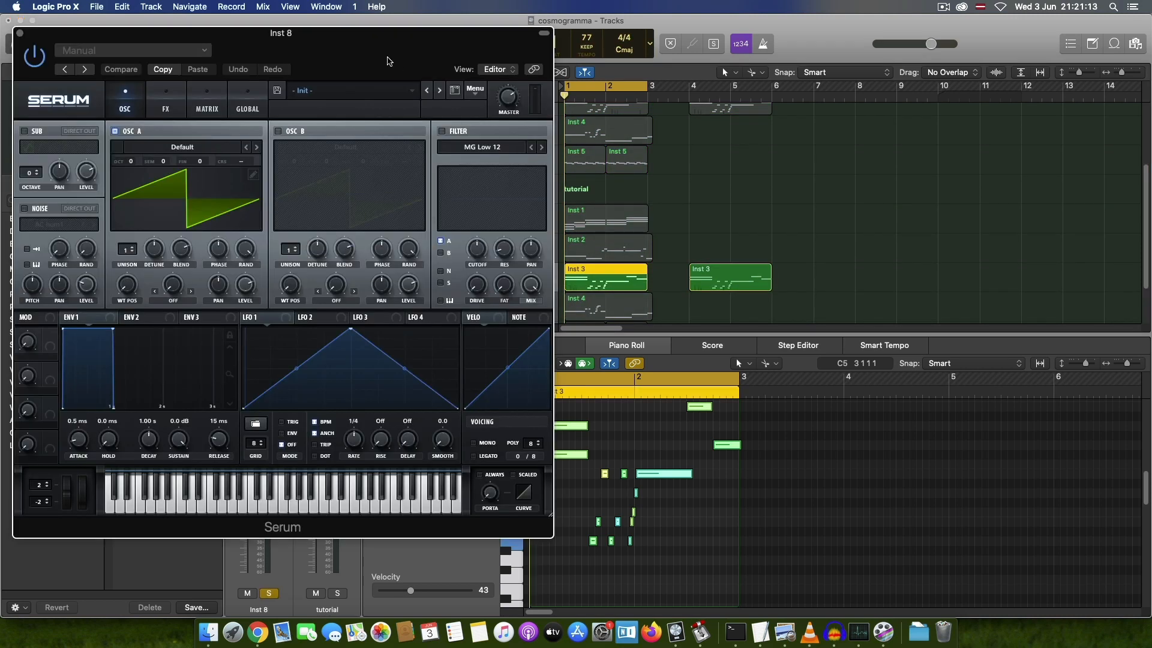
left_click_drag(390, 57, 892, 98)
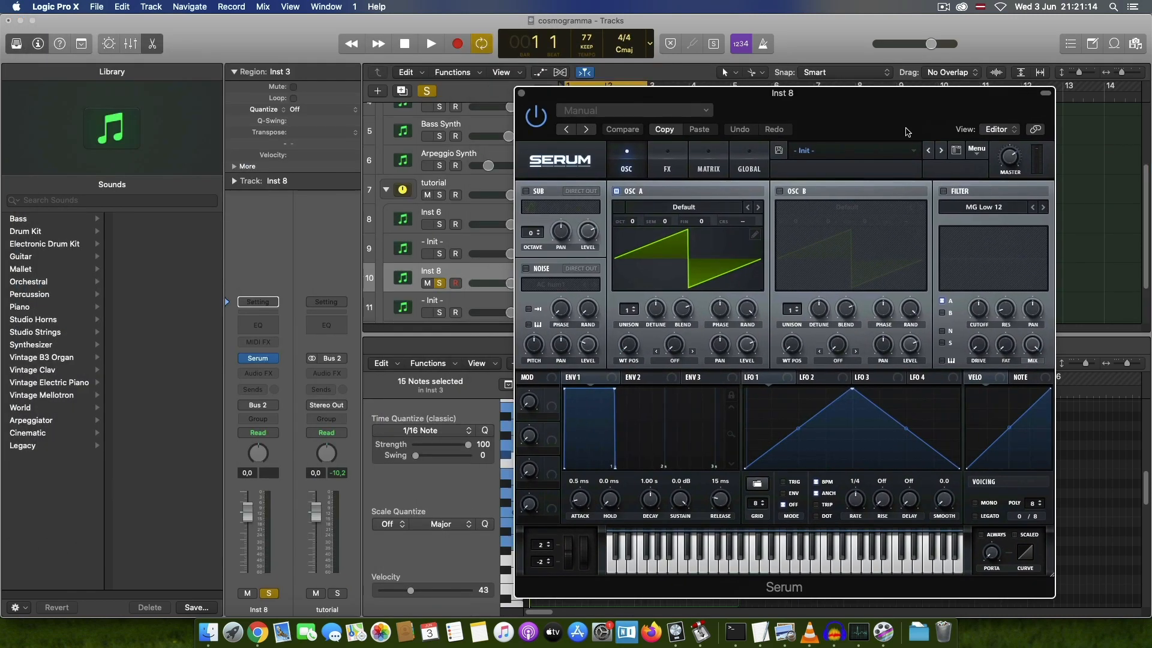
left_click(779, 192)
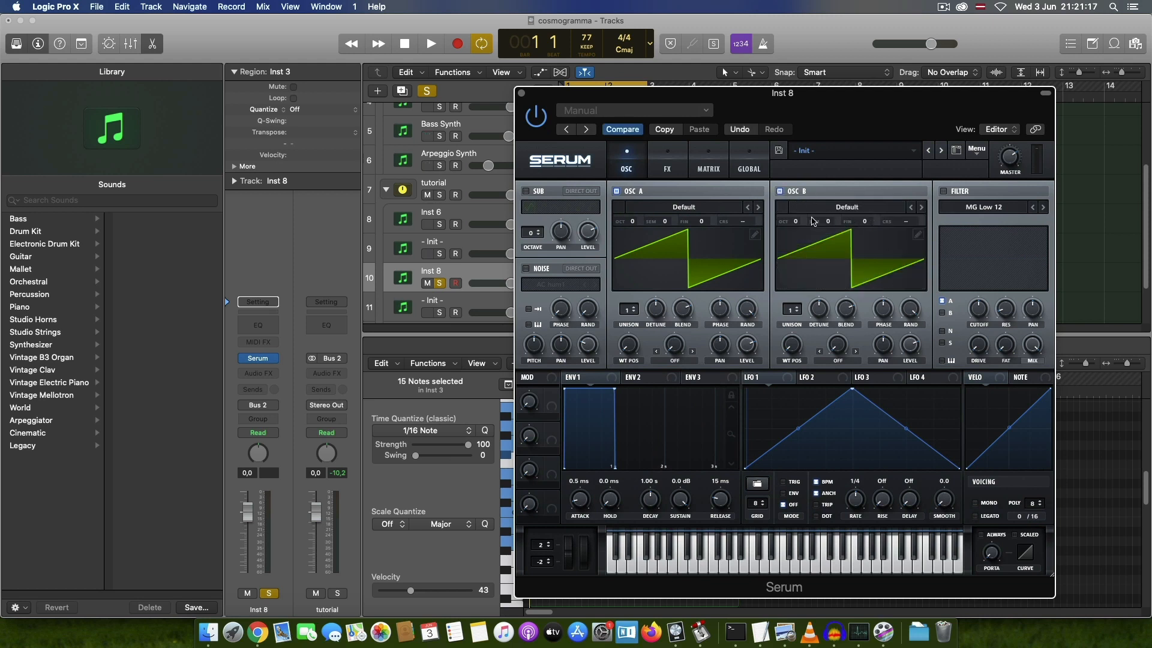
left_click_drag(798, 226, 798, 243)
left_click_drag(864, 226, 868, 216)
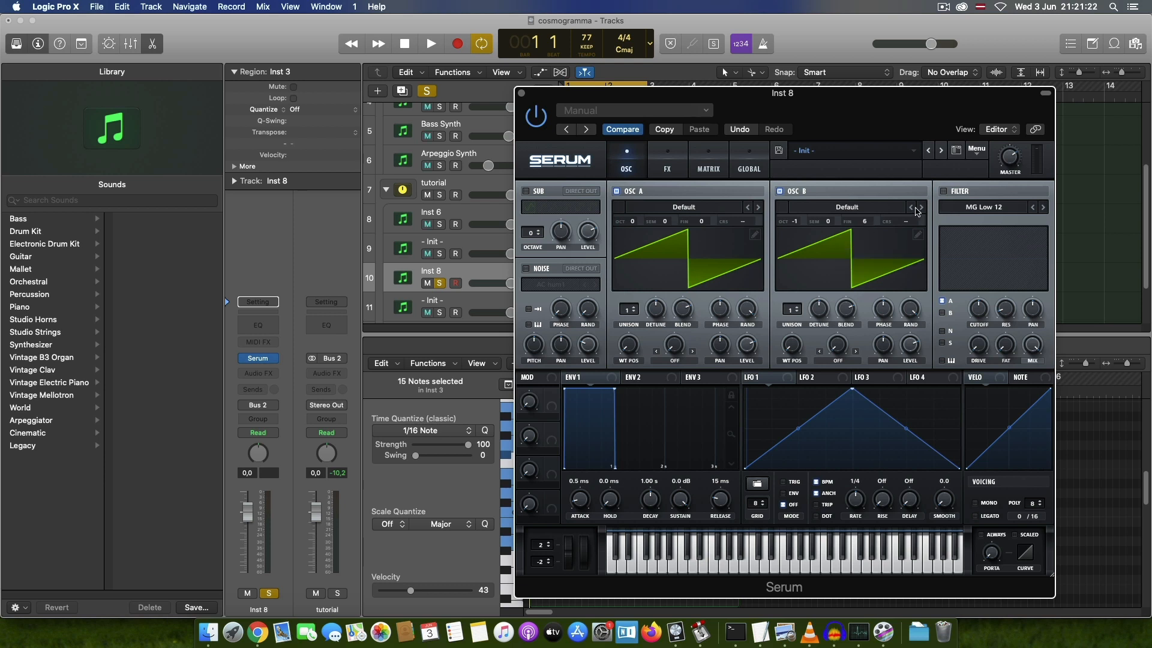
Step: Enable the MG Low 24 filter, route oscillator B through it, open the cutoff, and raise resonance to about 27% and Fat slightly
left_click(946, 193)
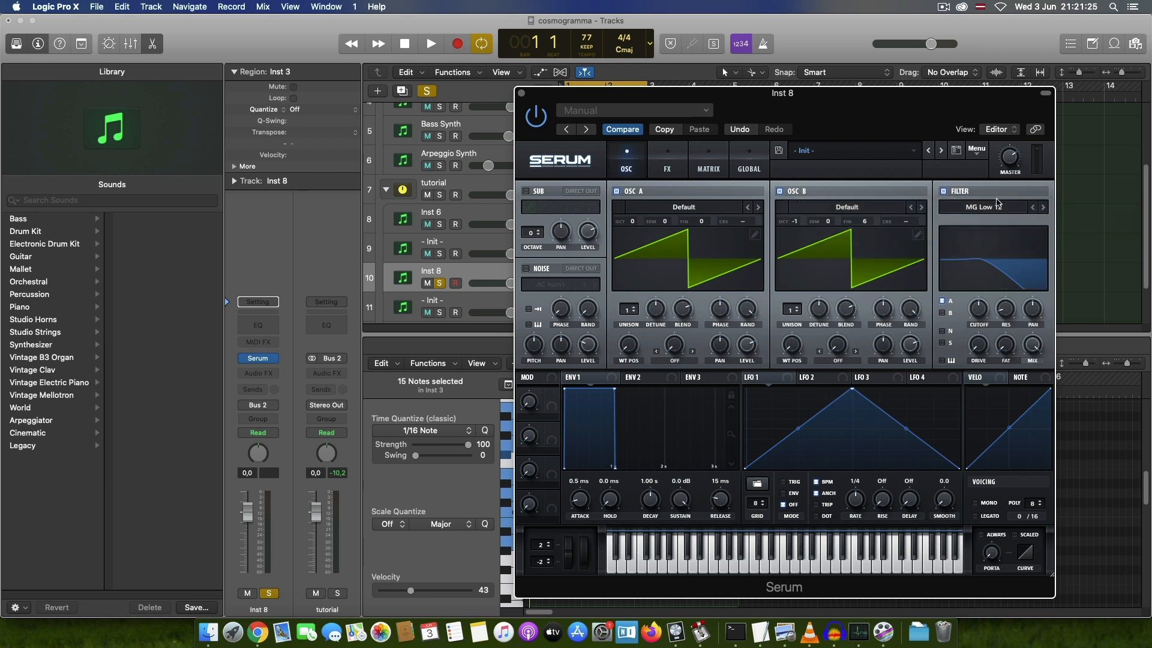
left_click(1044, 208)
left_click(941, 313)
left_click_drag(970, 289, 948, 164)
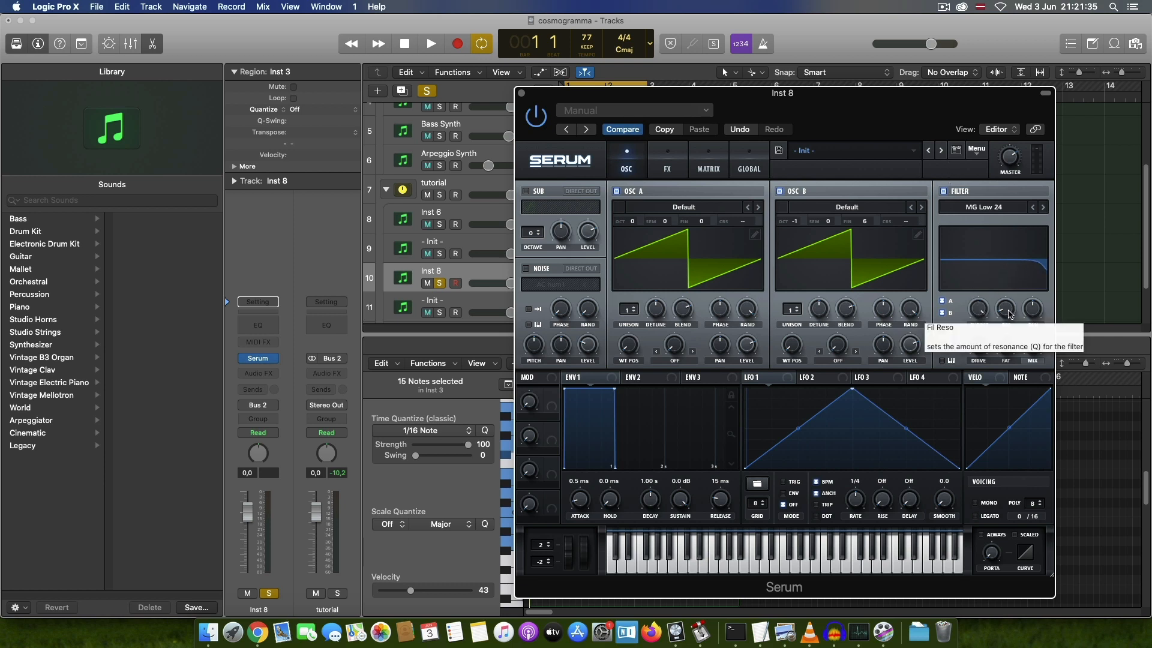
left_click_drag(1011, 314, 1012, 303)
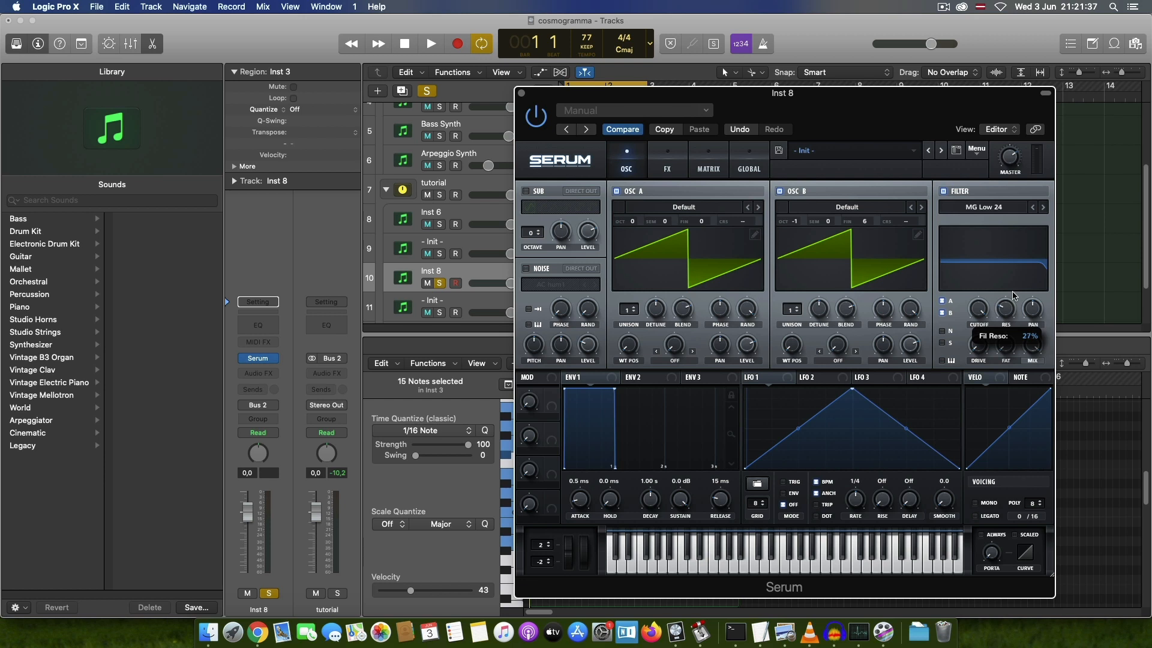
left_click_drag(1006, 347, 1014, 323)
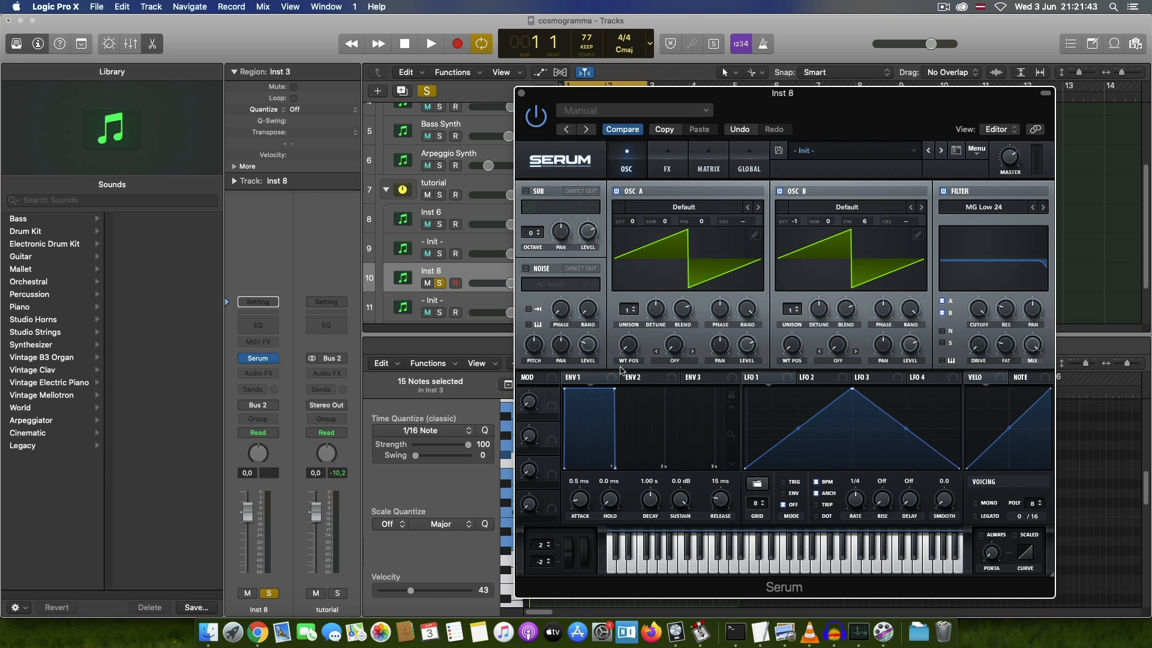
Step: Set envelope 1's attack to 16 ms and release to 195 ms on Inst 8
mouse_move(585, 484)
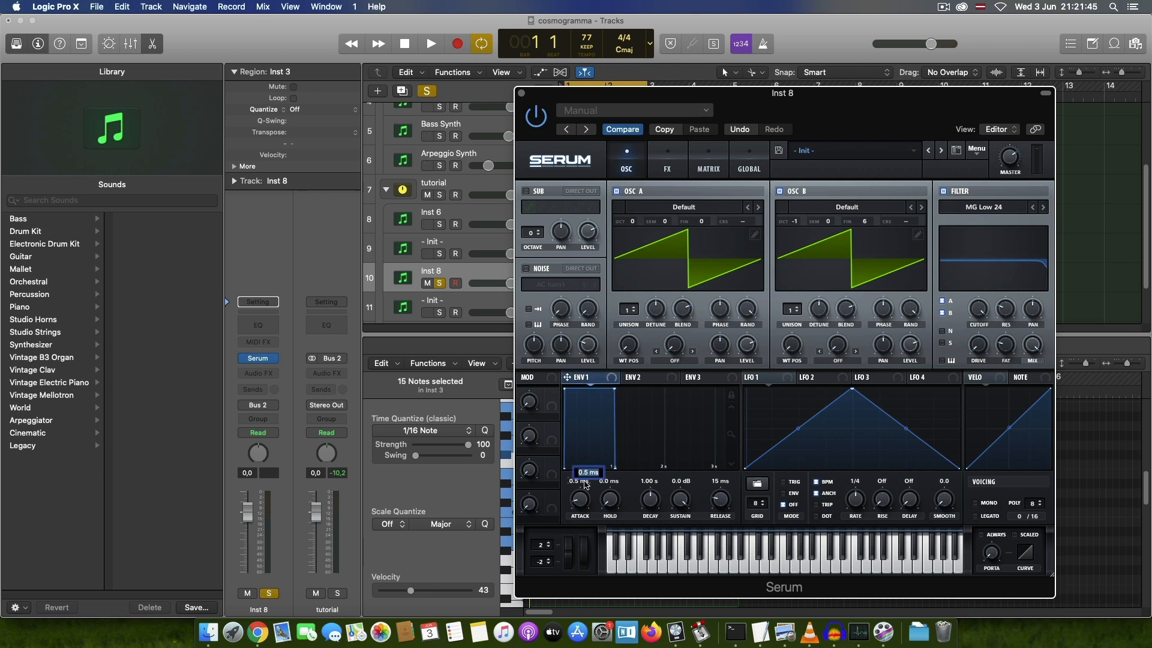
type("16")
key("Return")
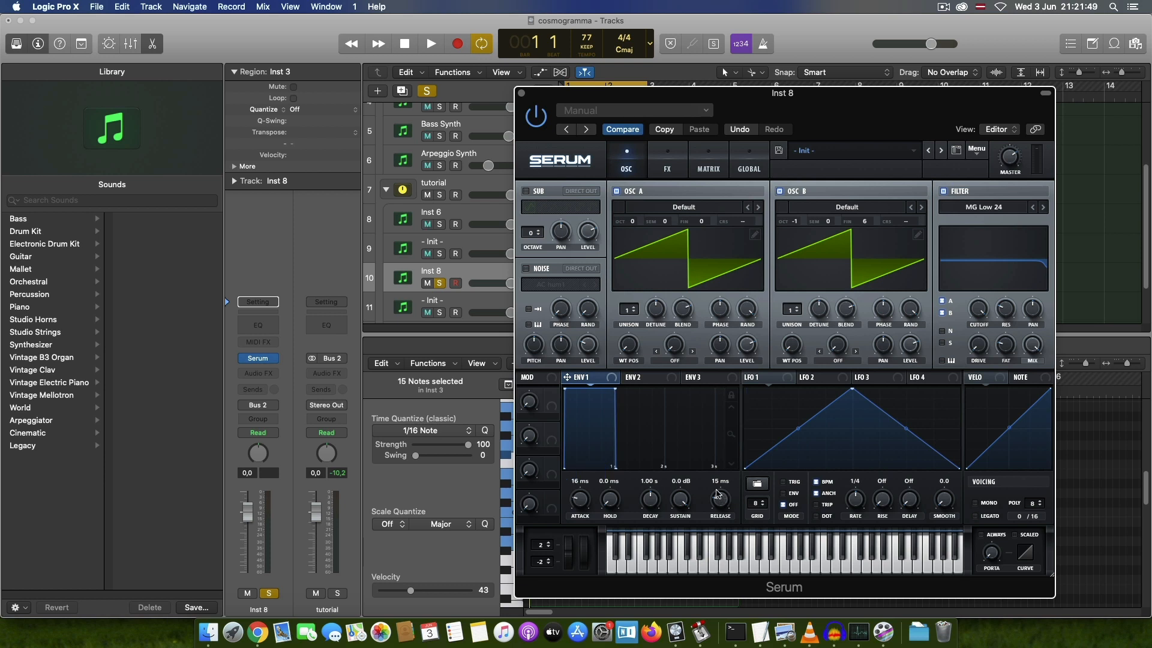
double_click(719, 482)
type("195")
key("Return")
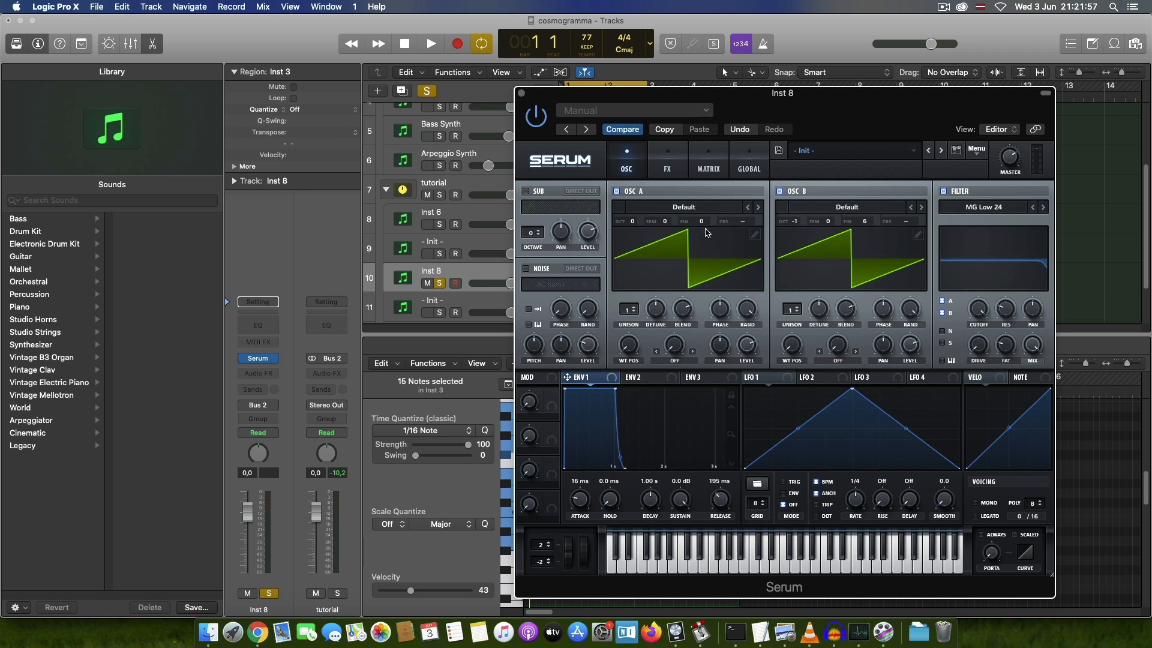
Step: Raise oscillator A's level slightly, lower oscillator B's level slightly, and close Inst 8's Serum window
left_click_drag(745, 345, 747, 335)
mouse_move(910, 347)
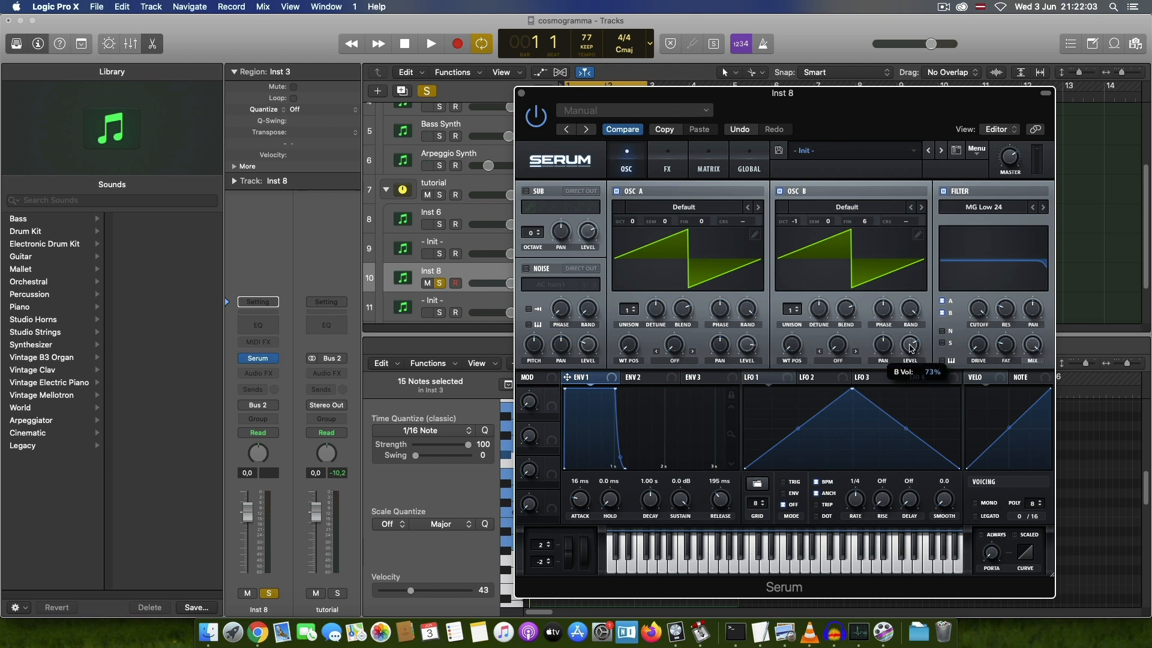
left_click_drag(909, 348, 910, 351)
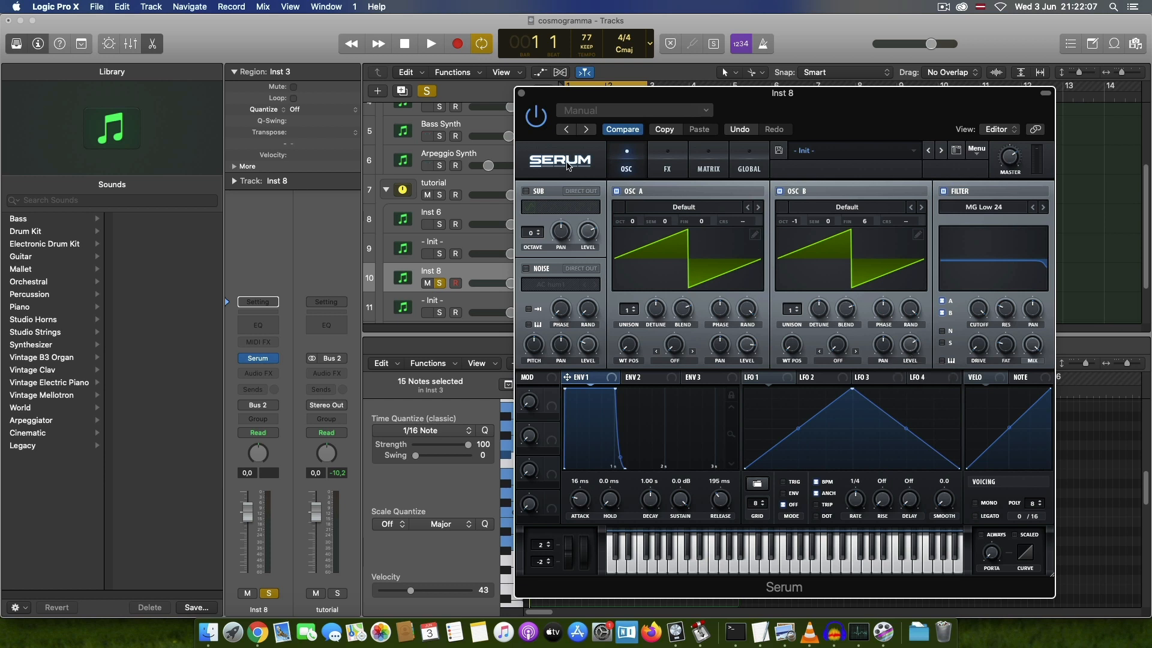
left_click(521, 94)
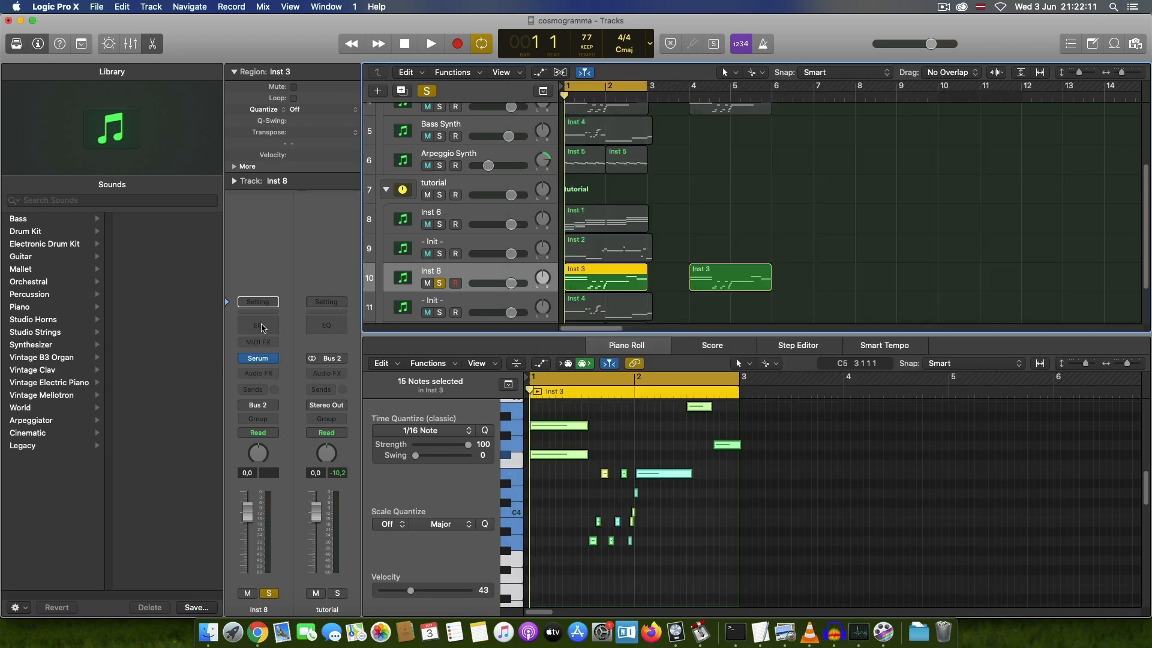
Step: Add a Channel EQ to Inst 8 boosting 750 Hz by 3.0 dB and 2500 Hz slightly, close it, and play back the region
left_click(259, 325)
left_click_drag(358, 51, 860, 215)
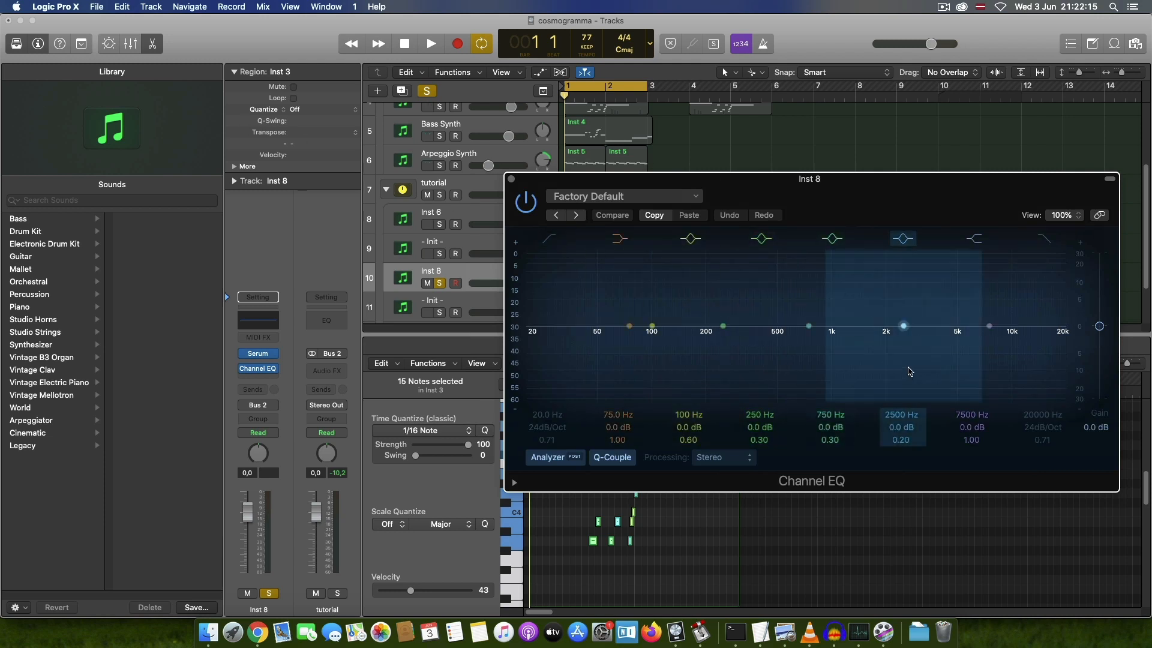
left_click_drag(830, 427, 831, 410)
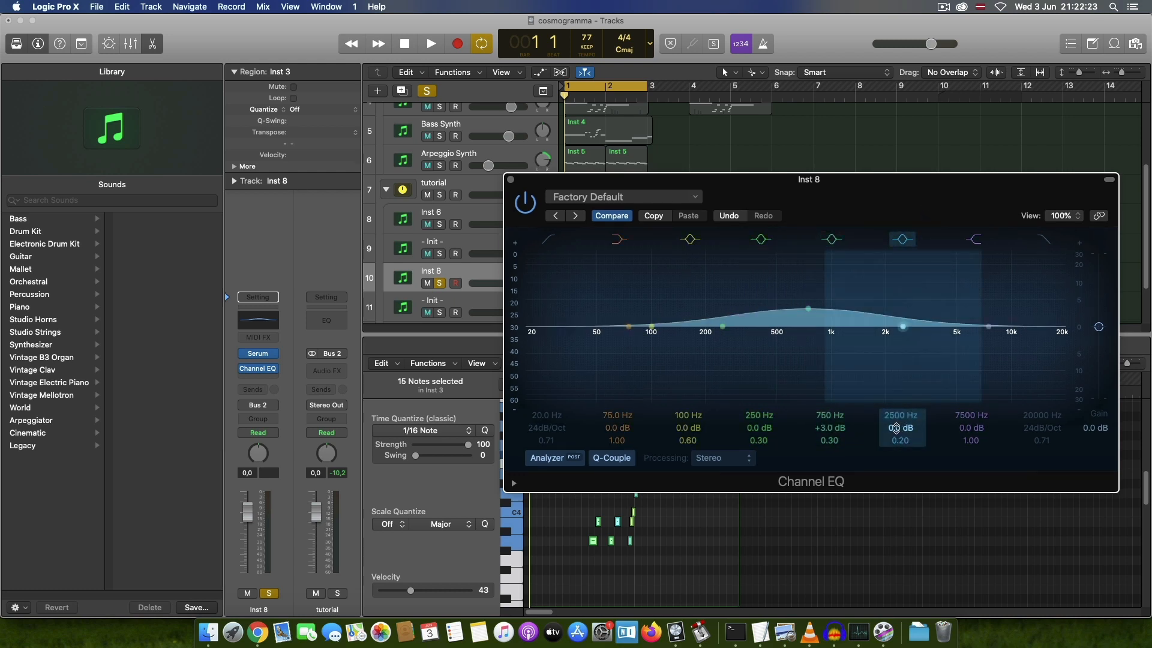
left_click_drag(896, 428, 895, 425)
left_click(510, 179)
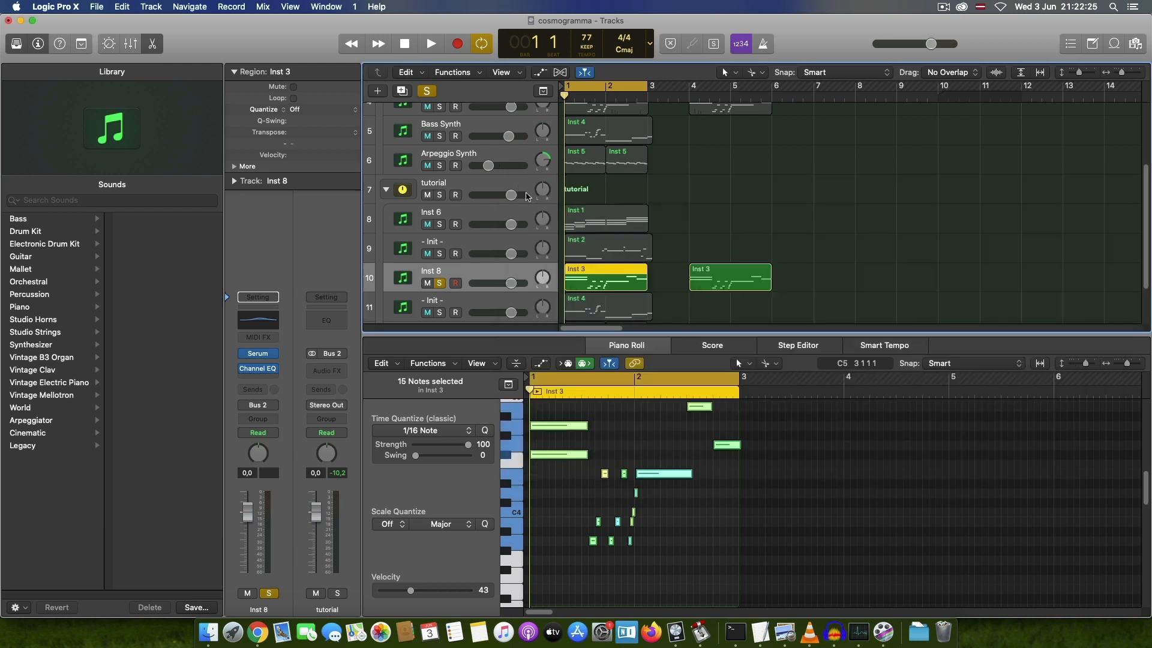
key("space")
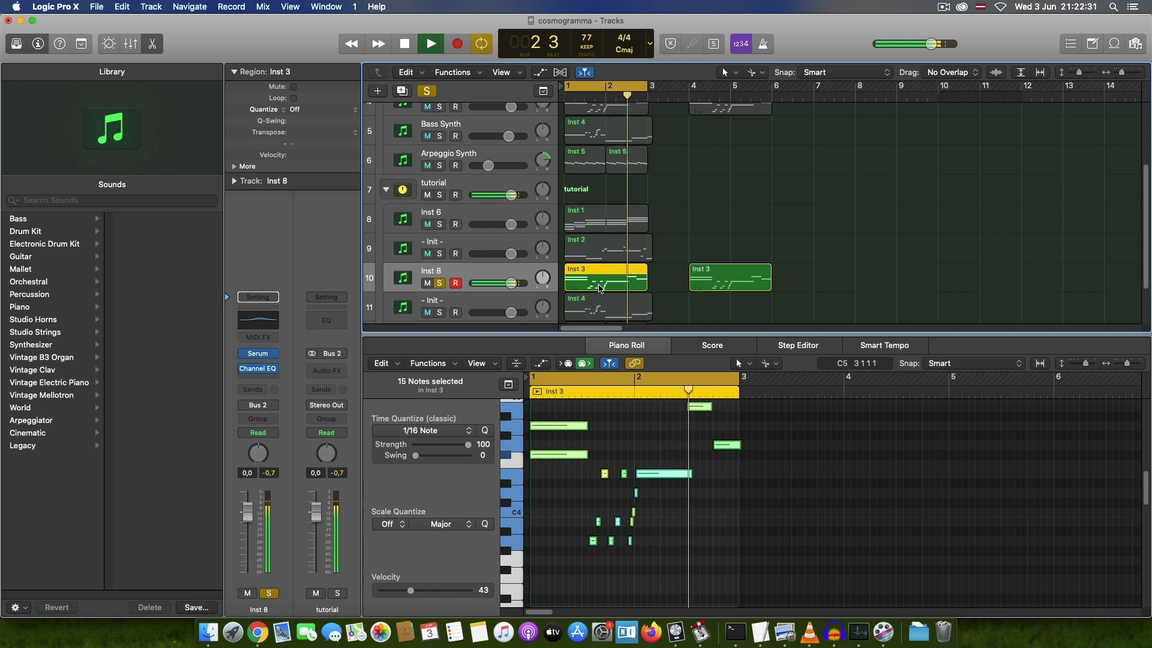
Step: Turn off cycle mode and play the second Inst 3 region on Inst 8 from bar 4, stopping when it ends
key("space")
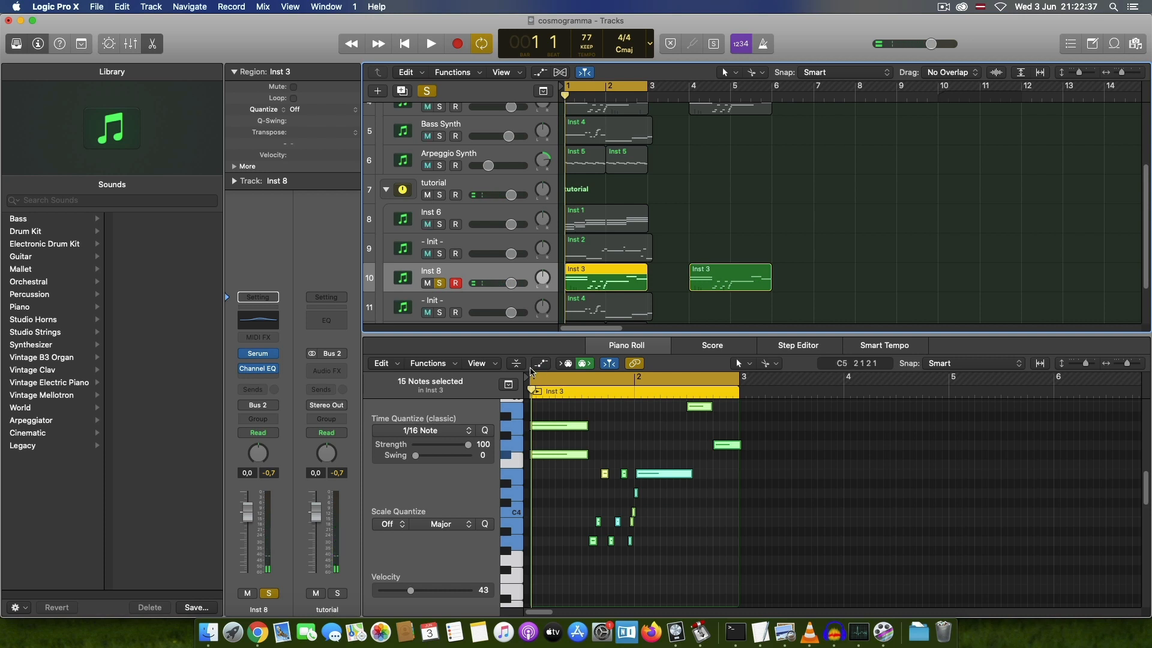
left_click(730, 284)
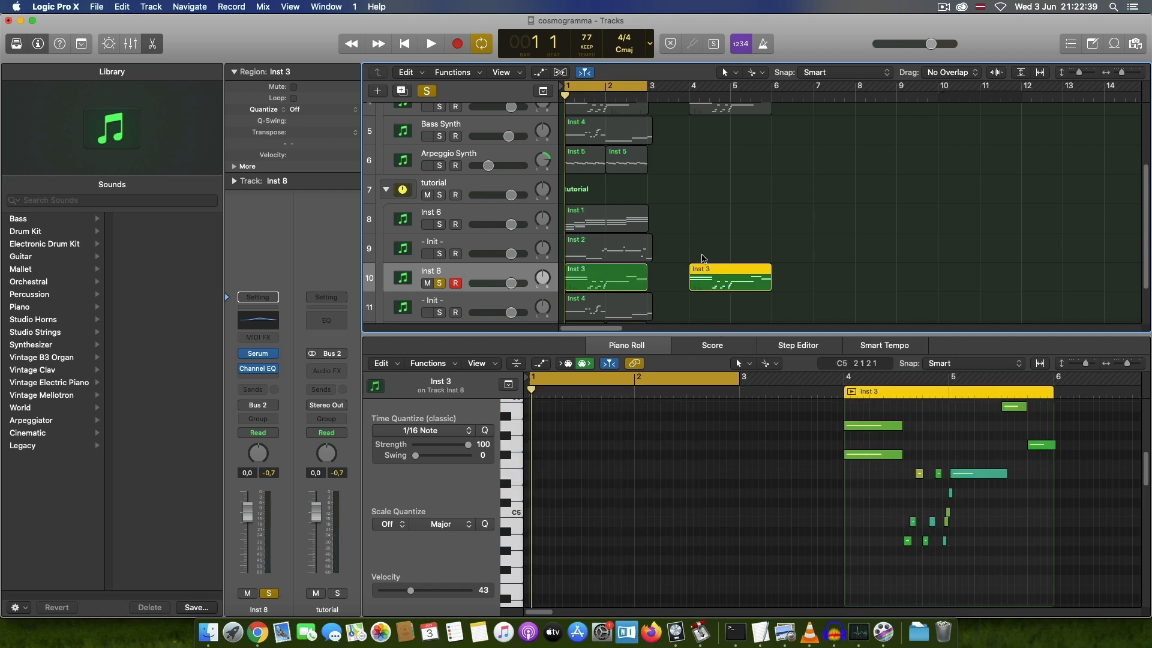
key("c")
left_click(685, 94)
scroll(914, 451, "up", 2)
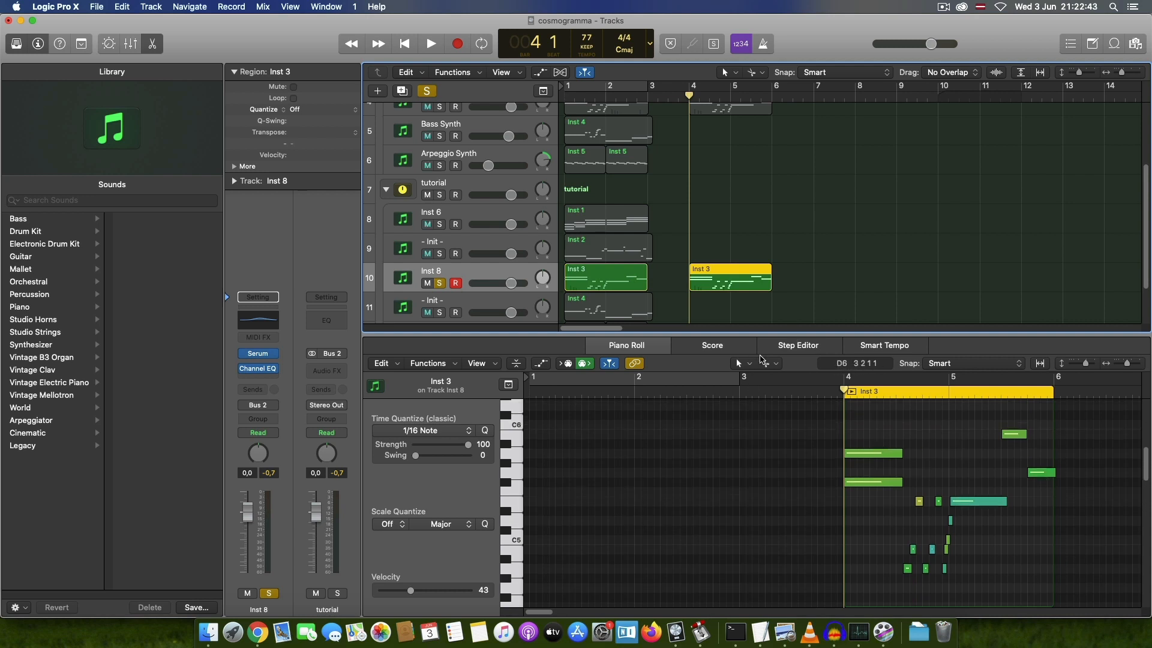
key("space")
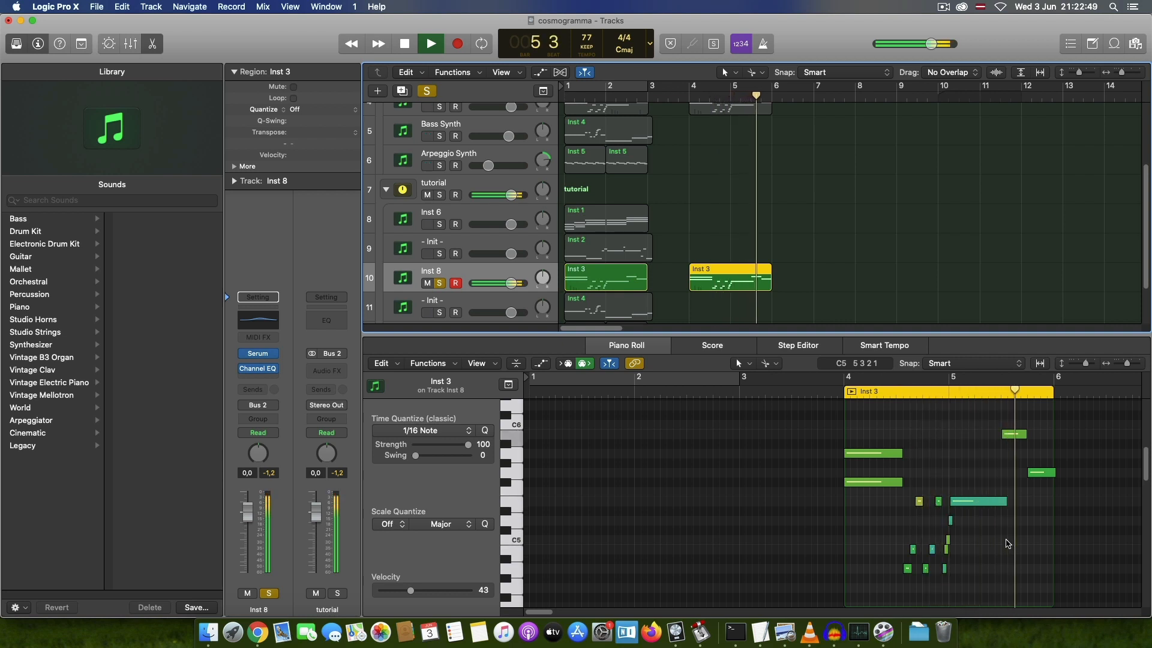
key("space")
Step: Collapse the tutorial stack, solo the finished Bass Synth with the tutorial stack muted, and play it from the start
scroll(503, 240, "down", 2)
left_click(503, 227)
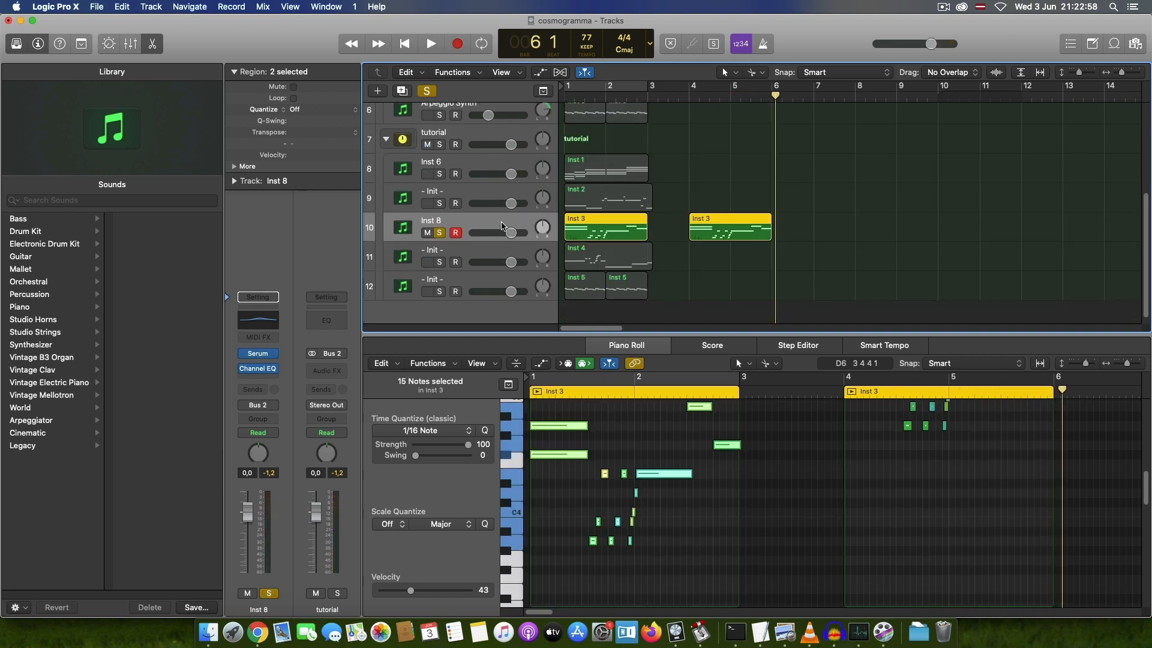
scroll(505, 237, "up", 6)
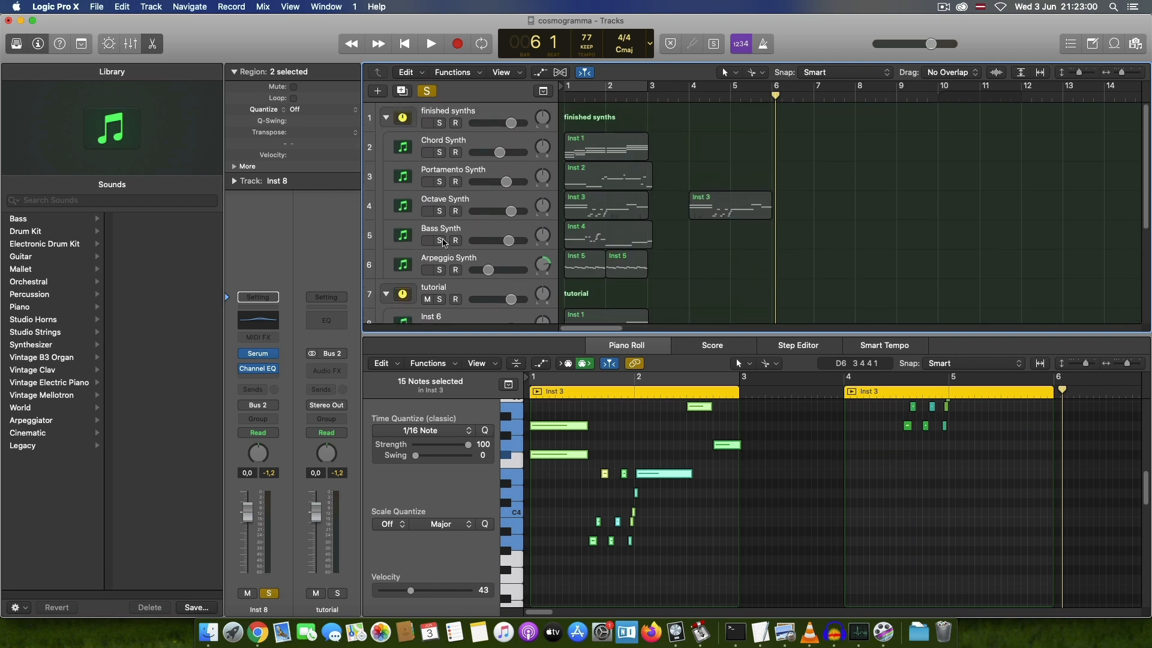
left_click(387, 294)
left_click(490, 226)
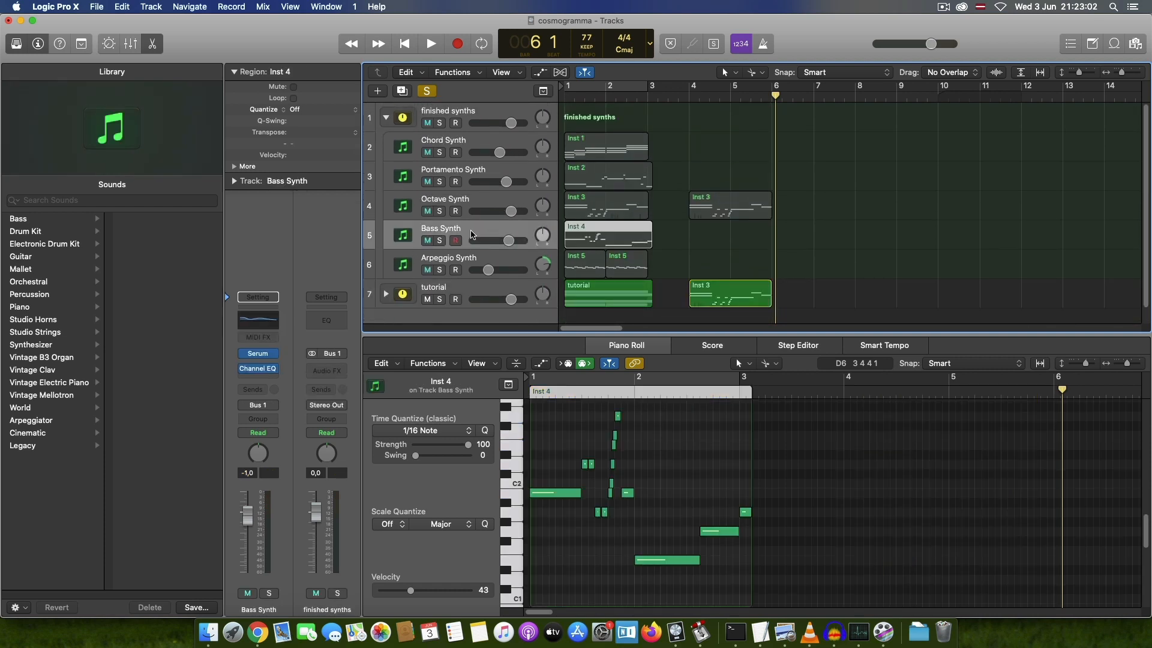
left_click(440, 241)
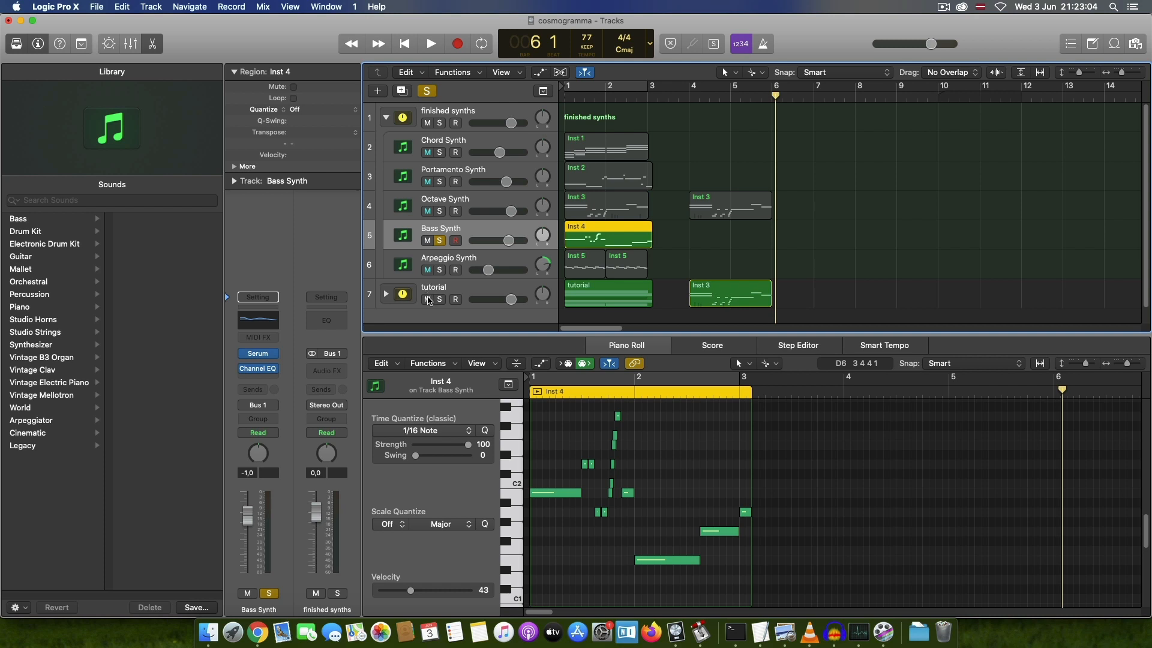
left_click(428, 299)
key("Return")
key("space")
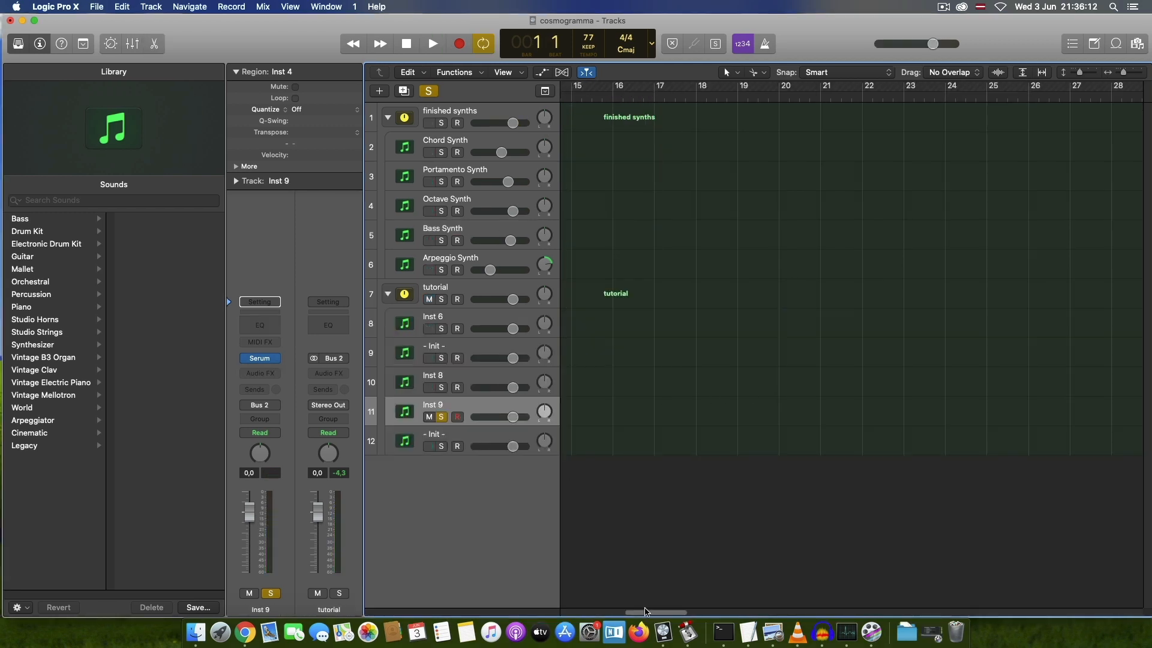
Step: In Inst 9's Serum, set oscillator A to octave +1 and enable oscillator B with octave -1 and fine tuning 22
left_click_drag(637, 613, 529, 600)
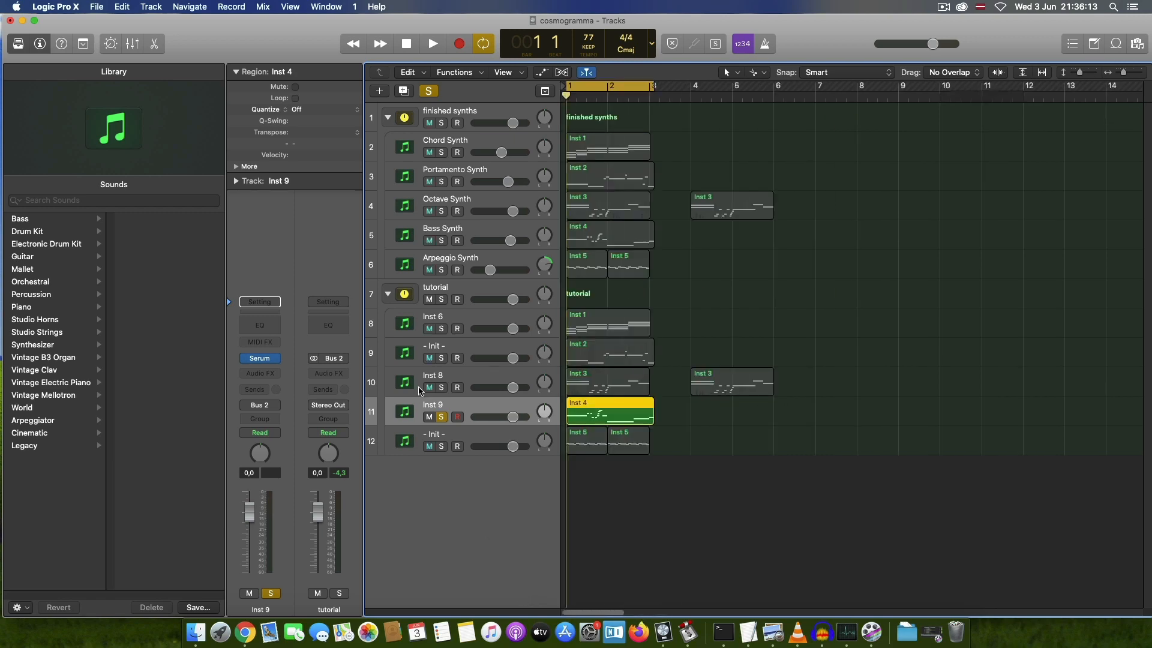
left_click(260, 359)
left_click_drag(377, 54, 744, 115)
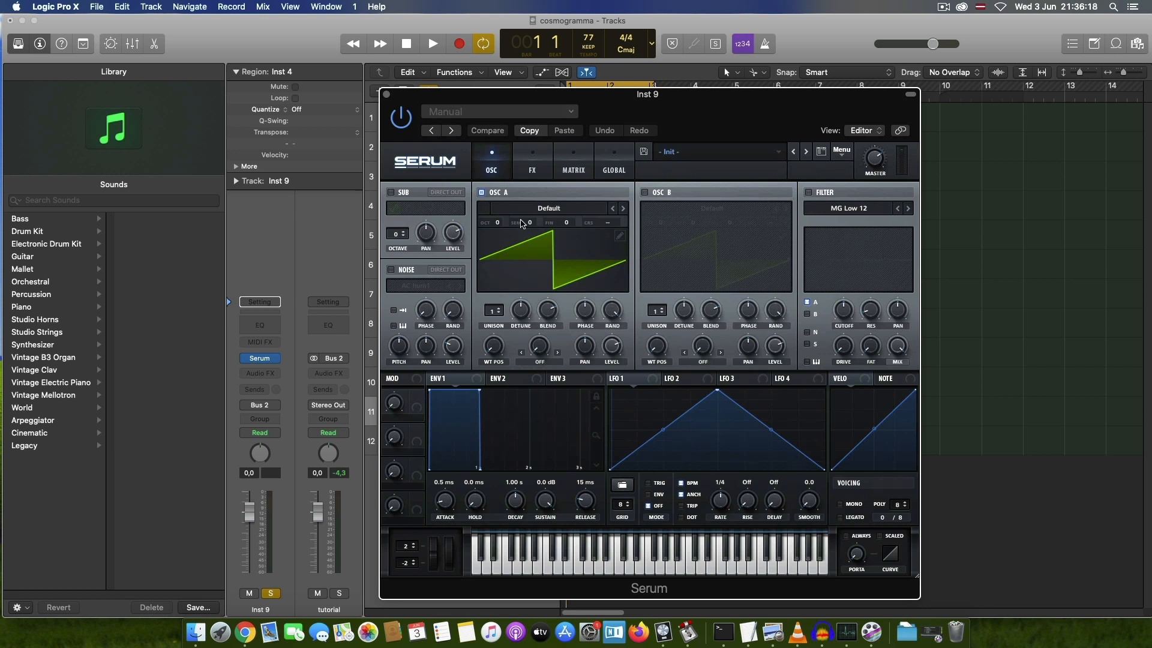
left_click_drag(497, 224, 497, 218)
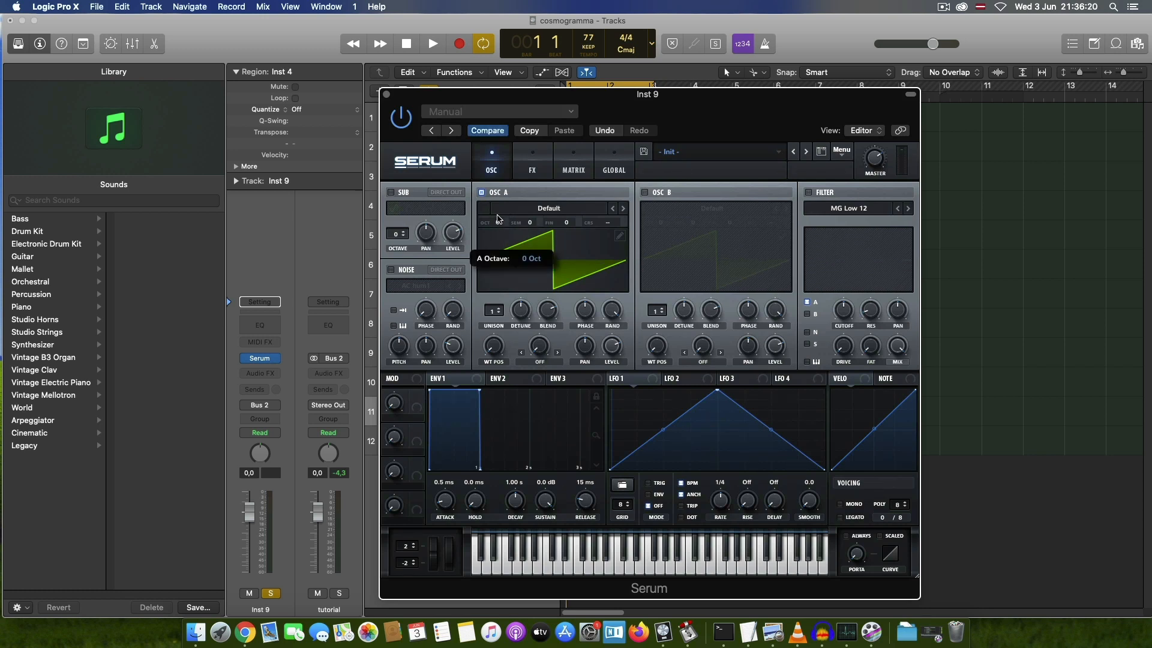
left_click(645, 193)
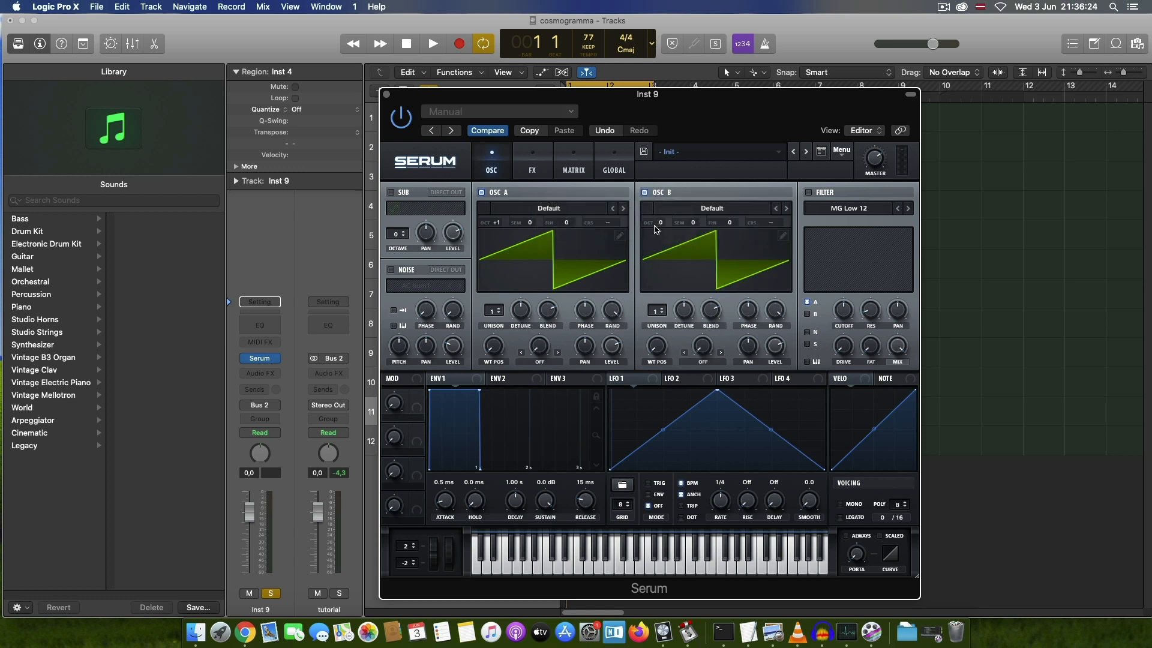
left_click_drag(663, 224, 660, 234)
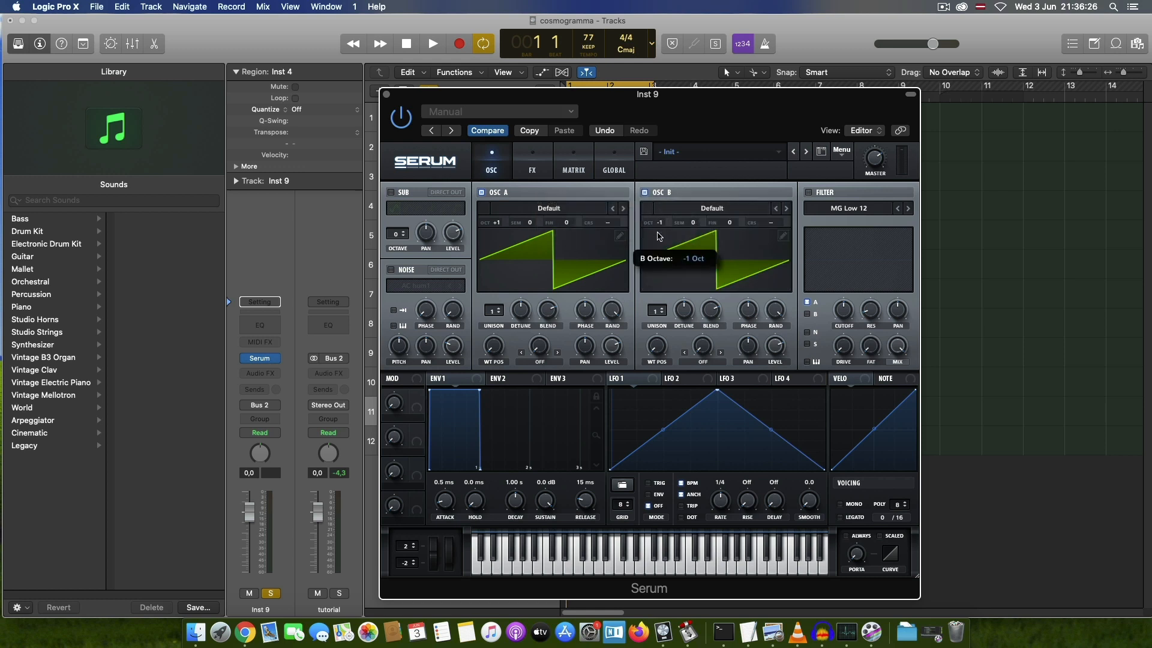
left_click_drag(731, 226, 733, 224)
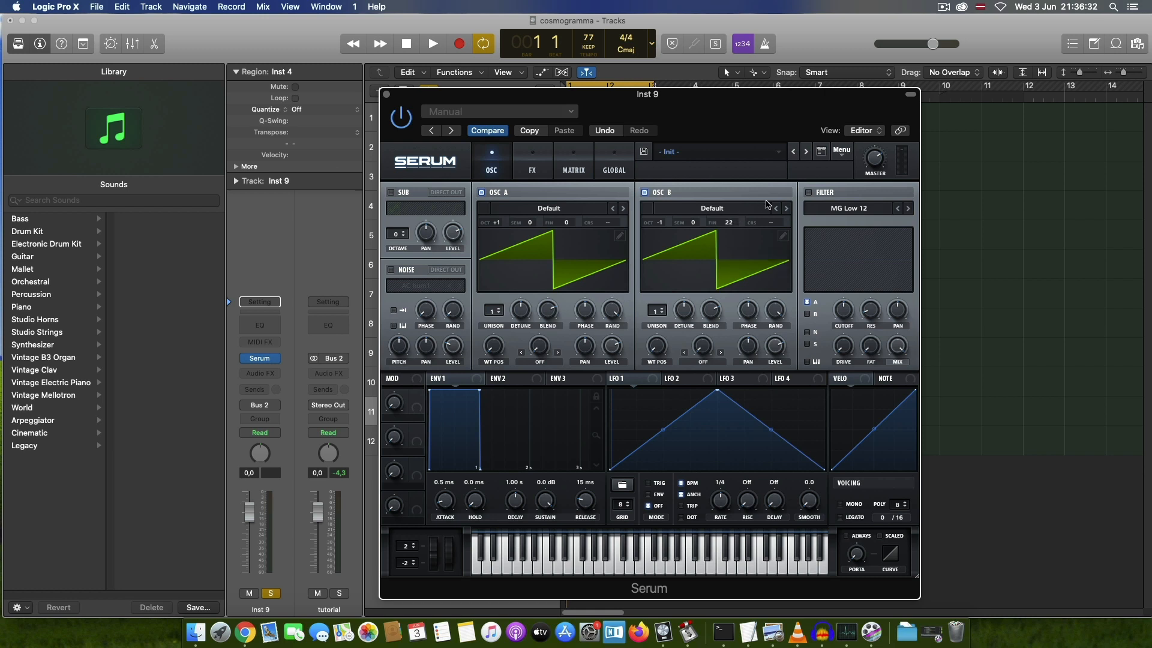
Step: Enable the filter as MG Low 24, raise its resonance to about 49%, and increase Fat
left_click(808, 193)
left_click(909, 209)
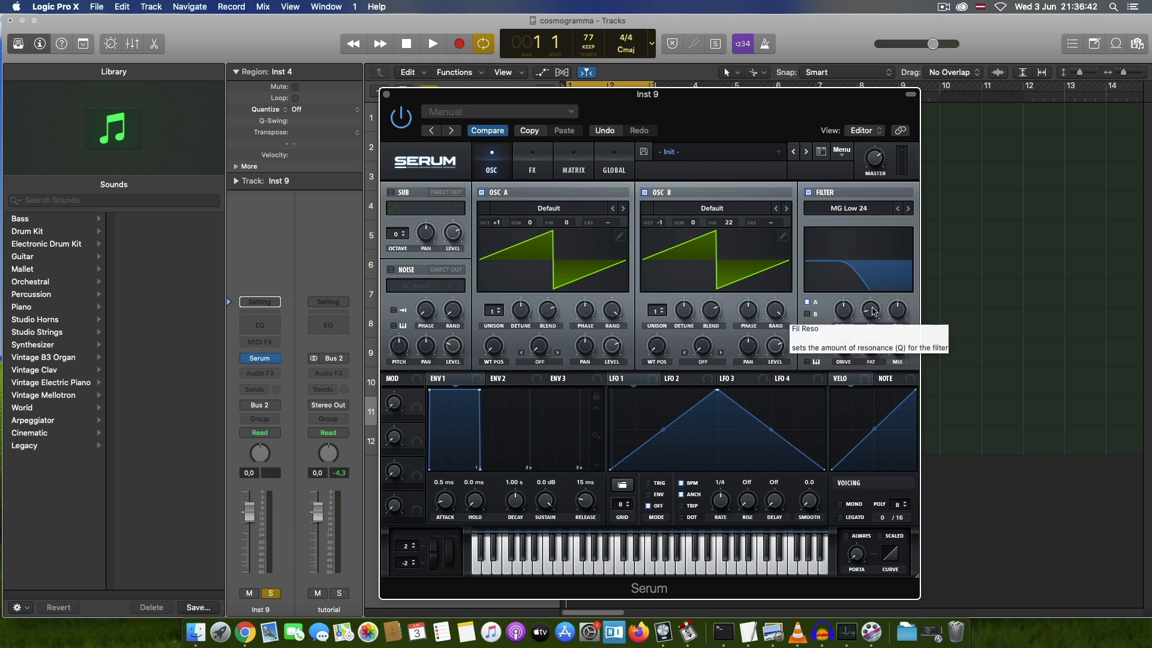
left_click_drag(871, 307, 886, 275)
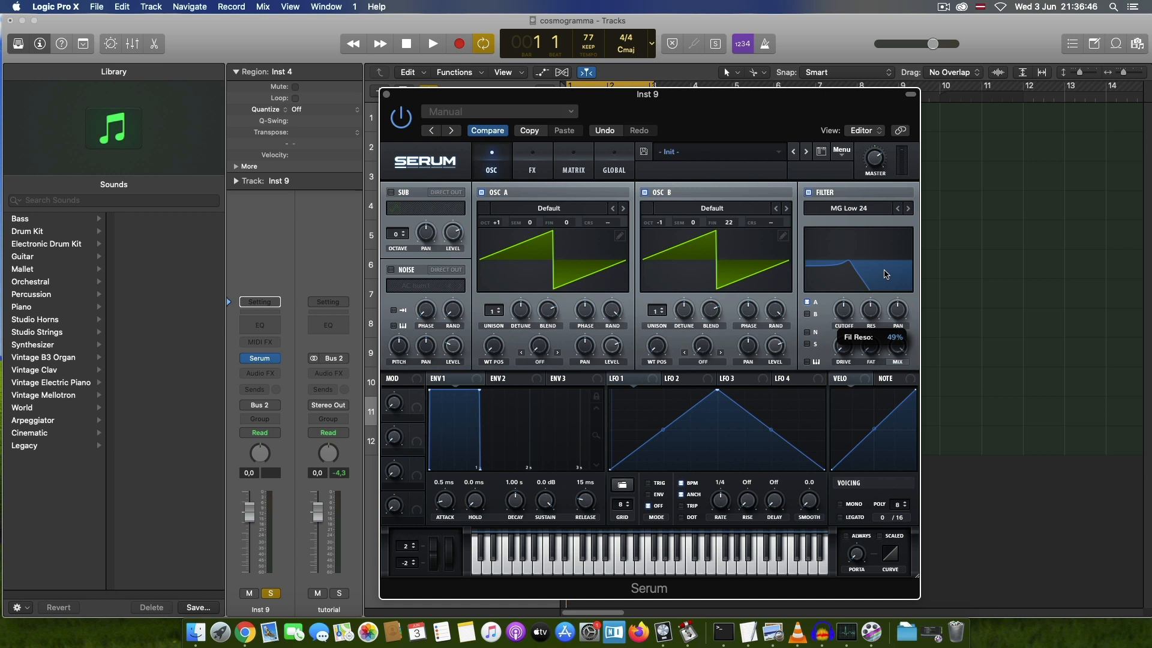
left_click_drag(886, 274, 887, 273)
left_click_drag(884, 353, 880, 328)
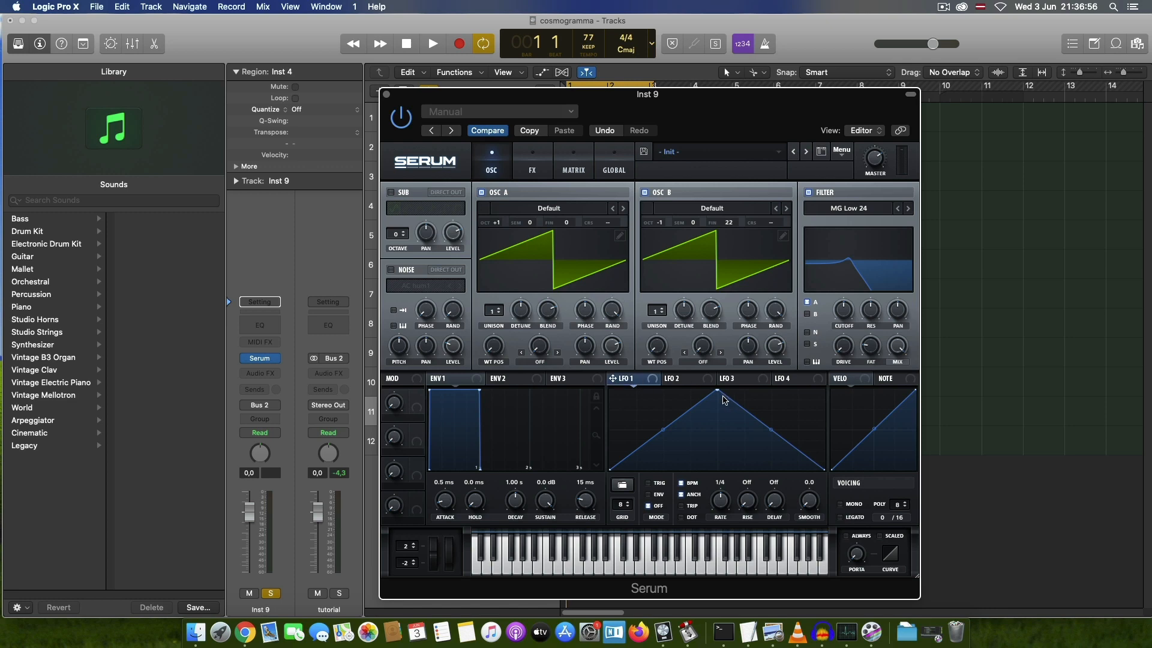
Step: Set LFO 1 to Trig mode with BPM sync kept and anchor off, rate at one bar and smooth at 30.5
left_click(648, 484)
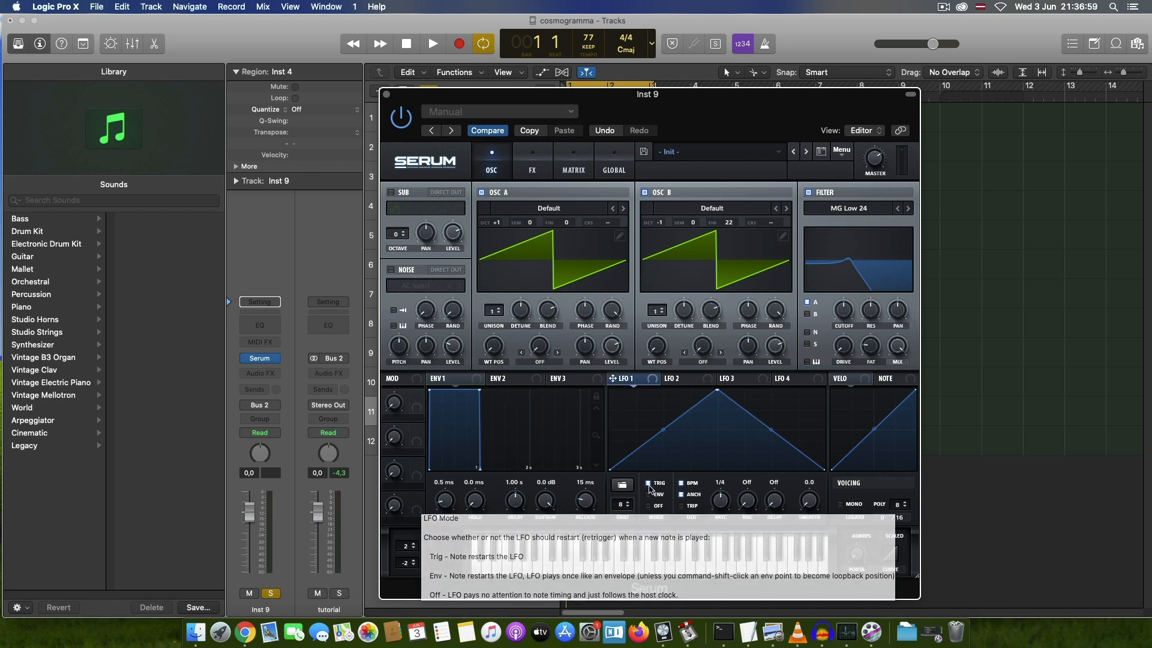
left_click(682, 484)
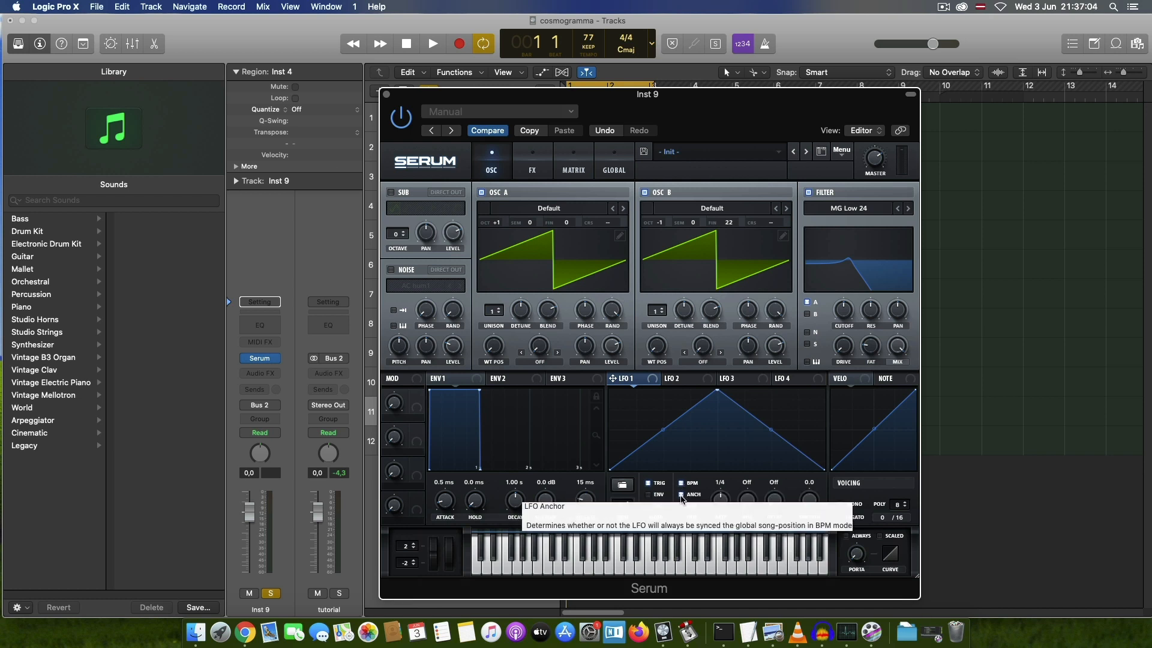
left_click_drag(722, 501, 719, 515)
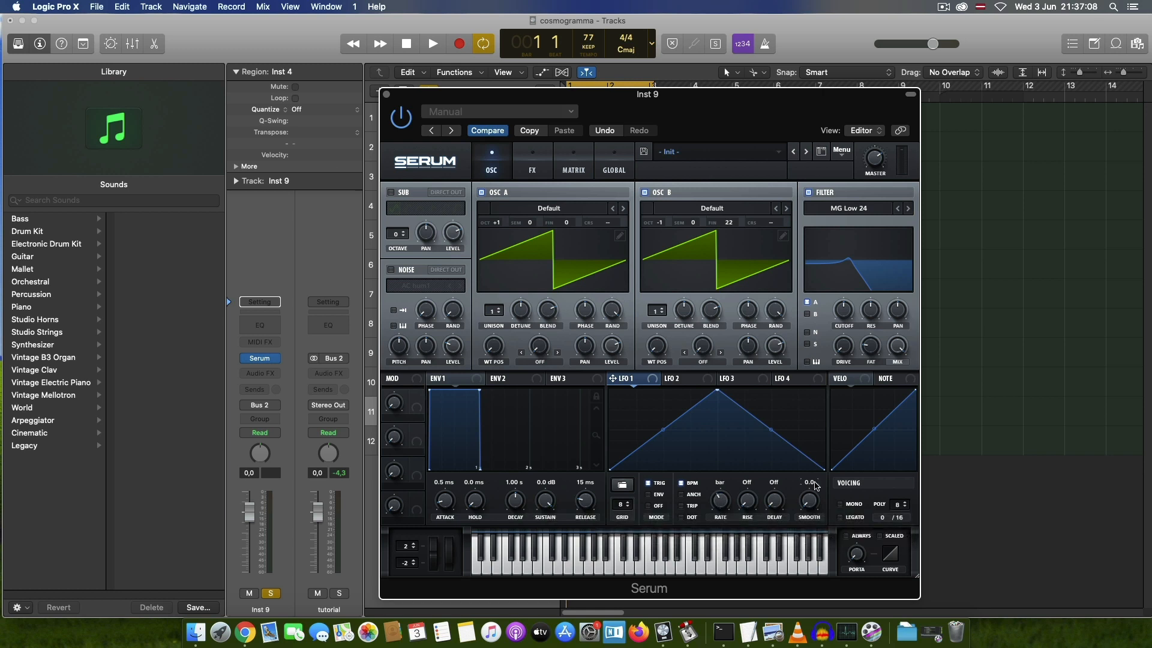
mouse_move(811, 487)
type("30.5")
key("Return")
Step: Enable mono voicing and reshape LFO 1 into a near-instant rise followed by a strongly convex, late fall
left_click(841, 505)
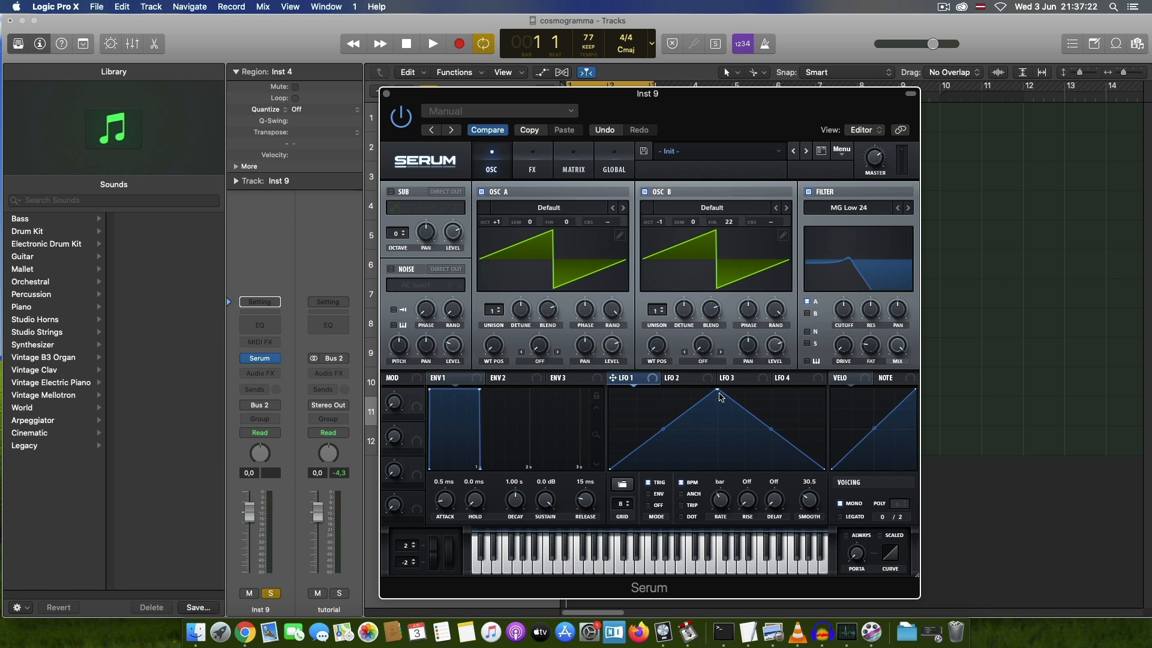
left_click_drag(717, 389, 614, 393)
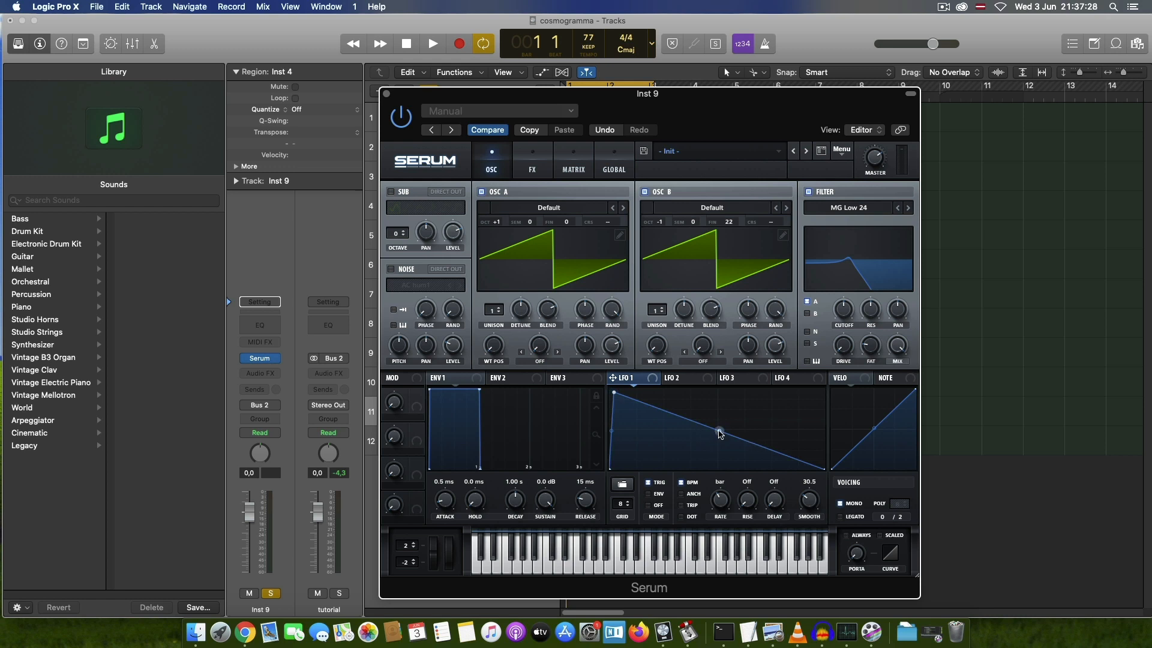
left_click_drag(720, 434, 719, 394)
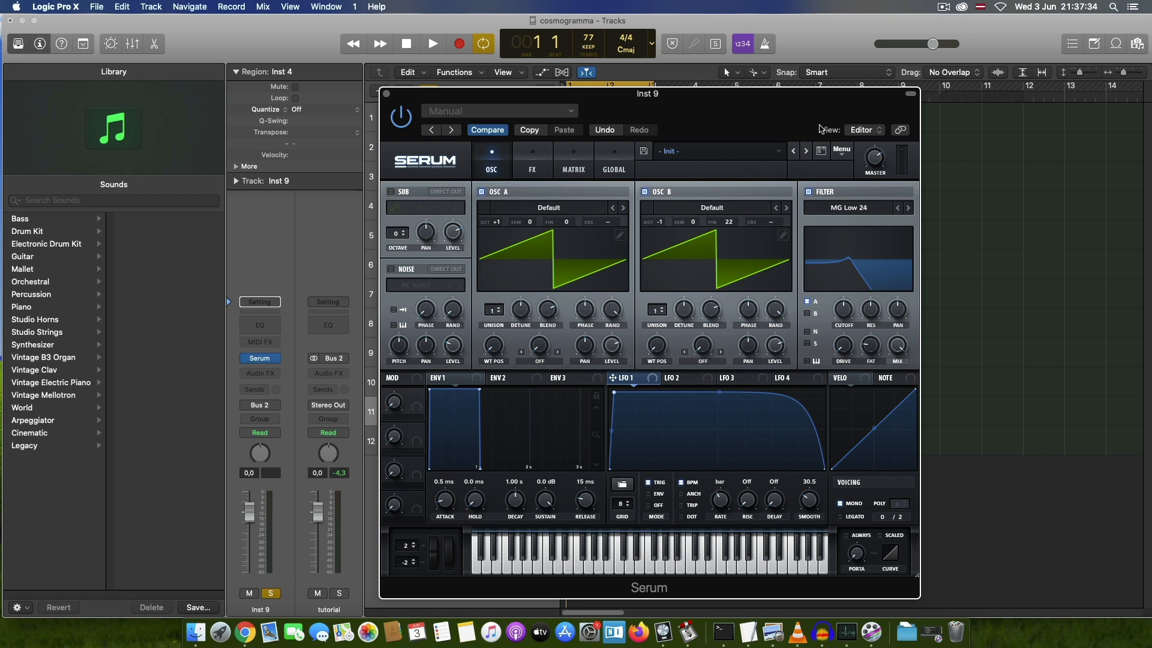
Step: Open the filter cutoff, assign LFO 1 to modulate it, adjust the modulation depth, and close Inst 9's Serum window
left_click_drag(844, 309, 844, 221)
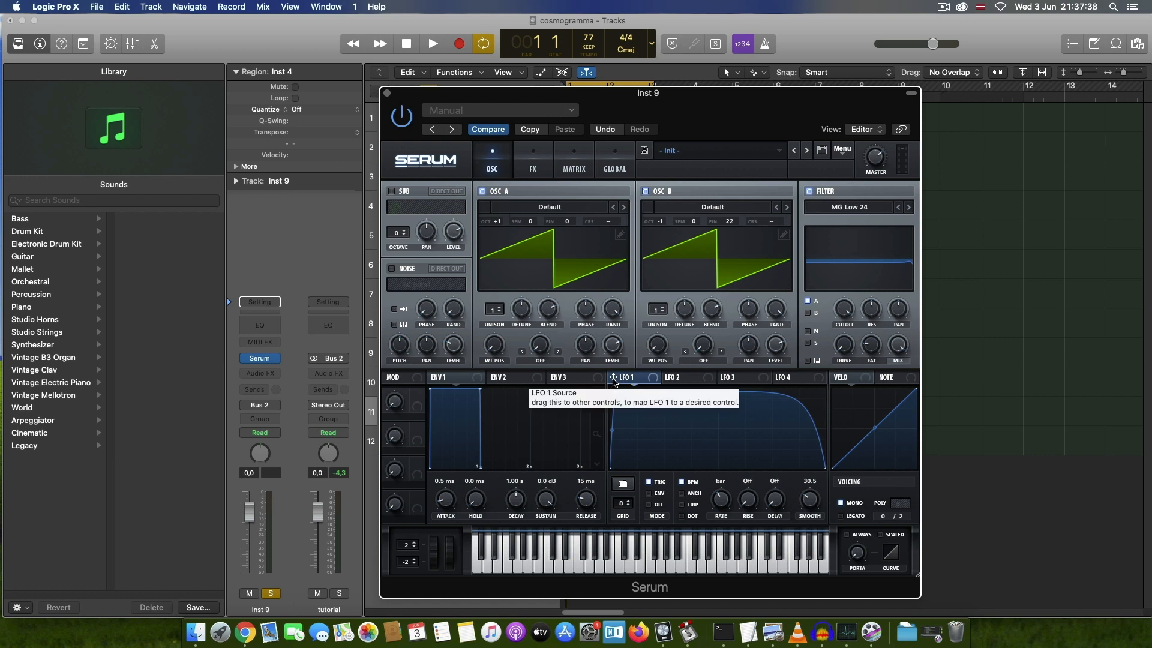
left_click_drag(613, 379, 844, 315)
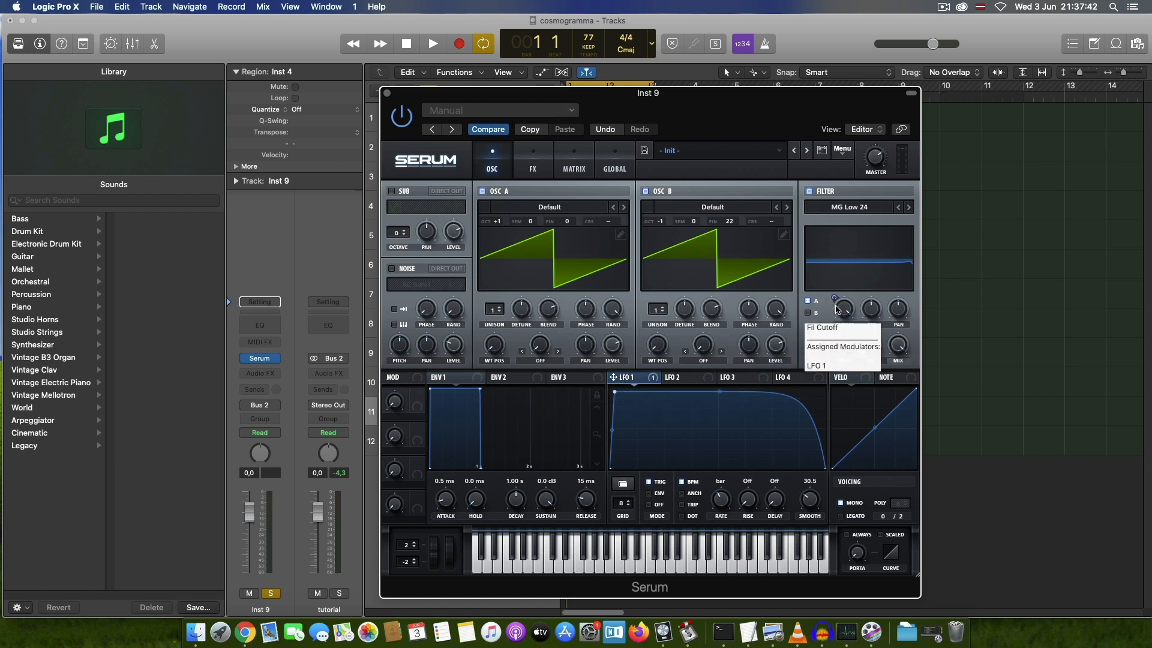
left_click_drag(833, 296, 831, 303)
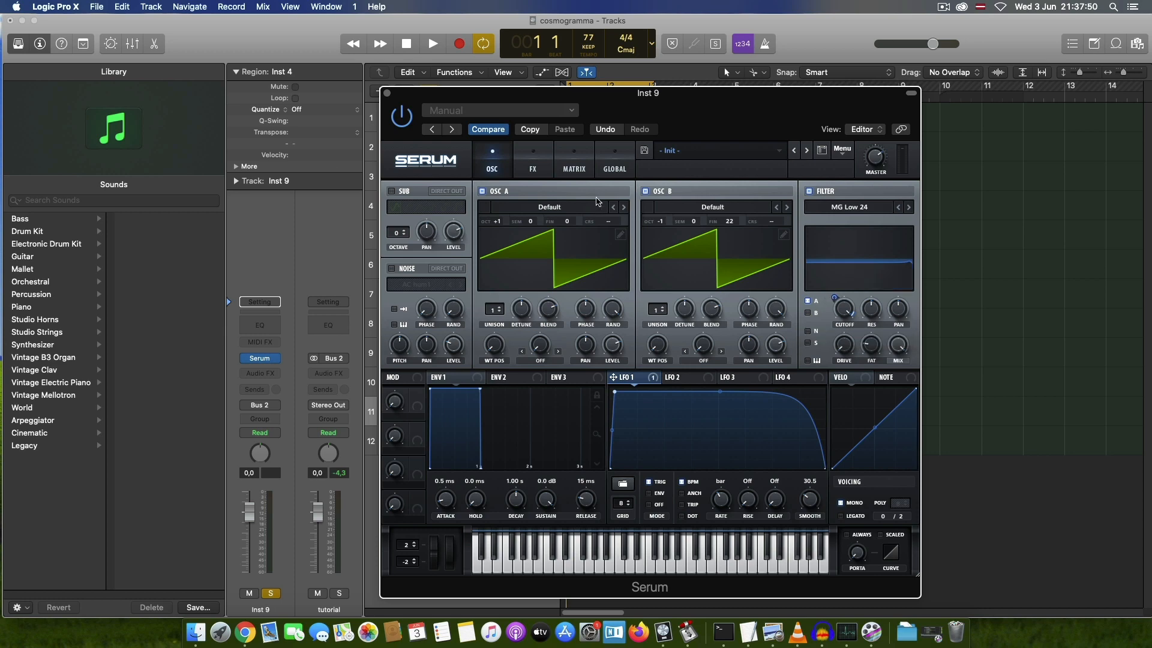
left_click(387, 94)
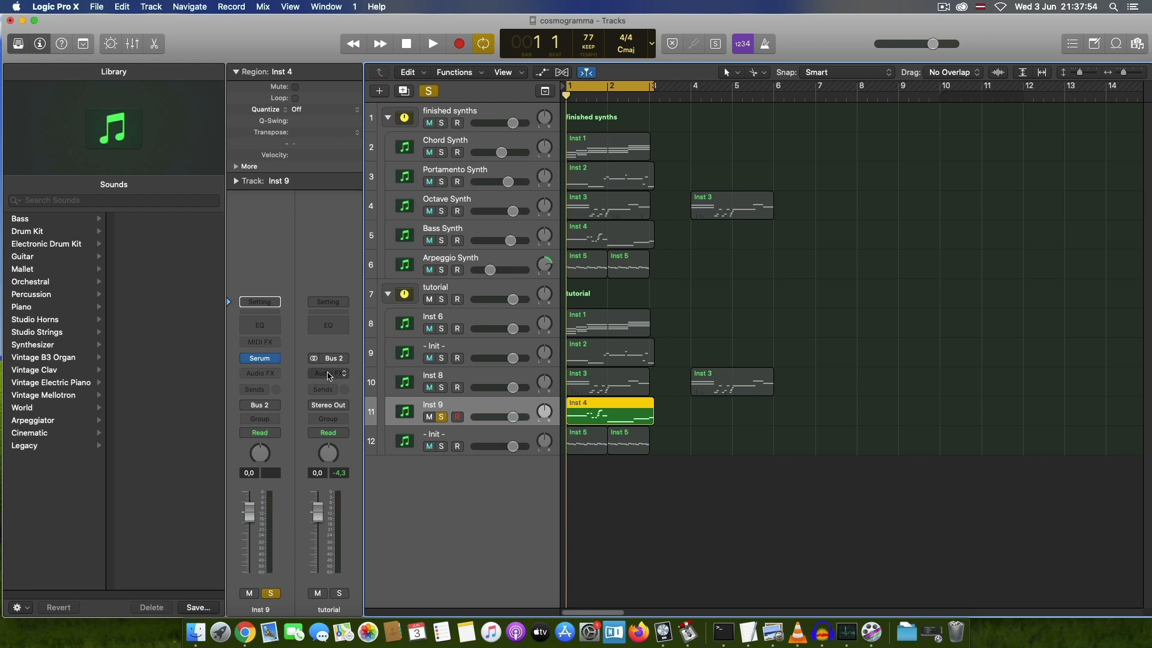
Step: Add a Channel EQ to Inst 9 boosting 75 Hz by 5.0 dB, 750 Hz by 3.0 dB and 2500 Hz by 1.5 dB, and close it
left_click(260, 325)
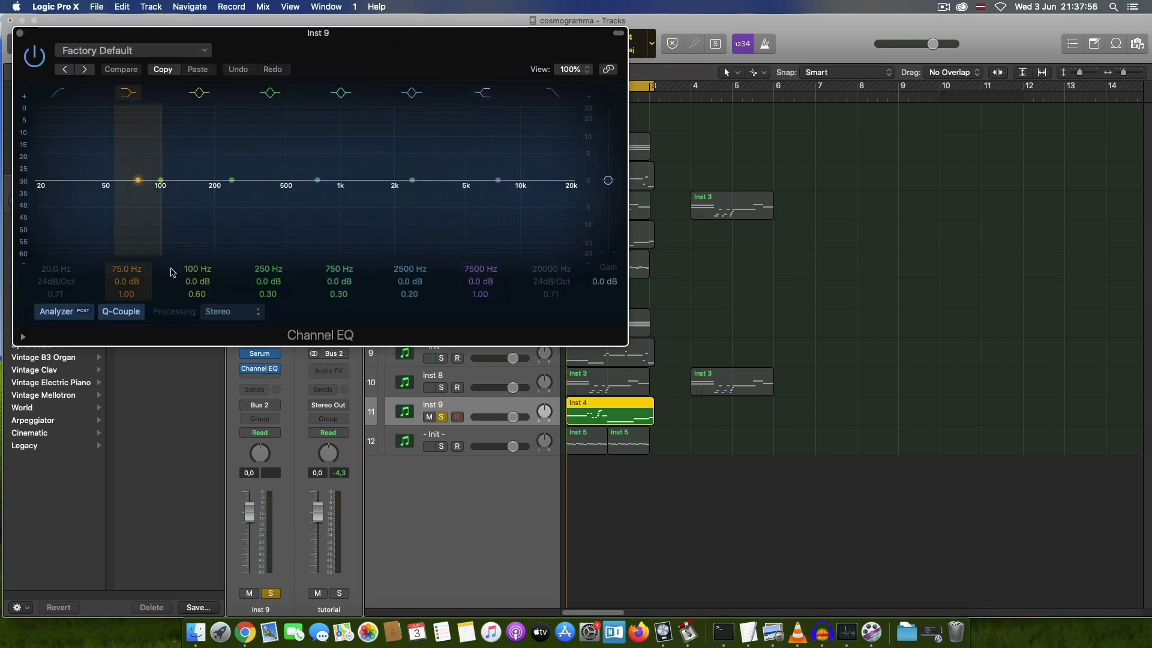
left_click_drag(324, 51, 585, 111)
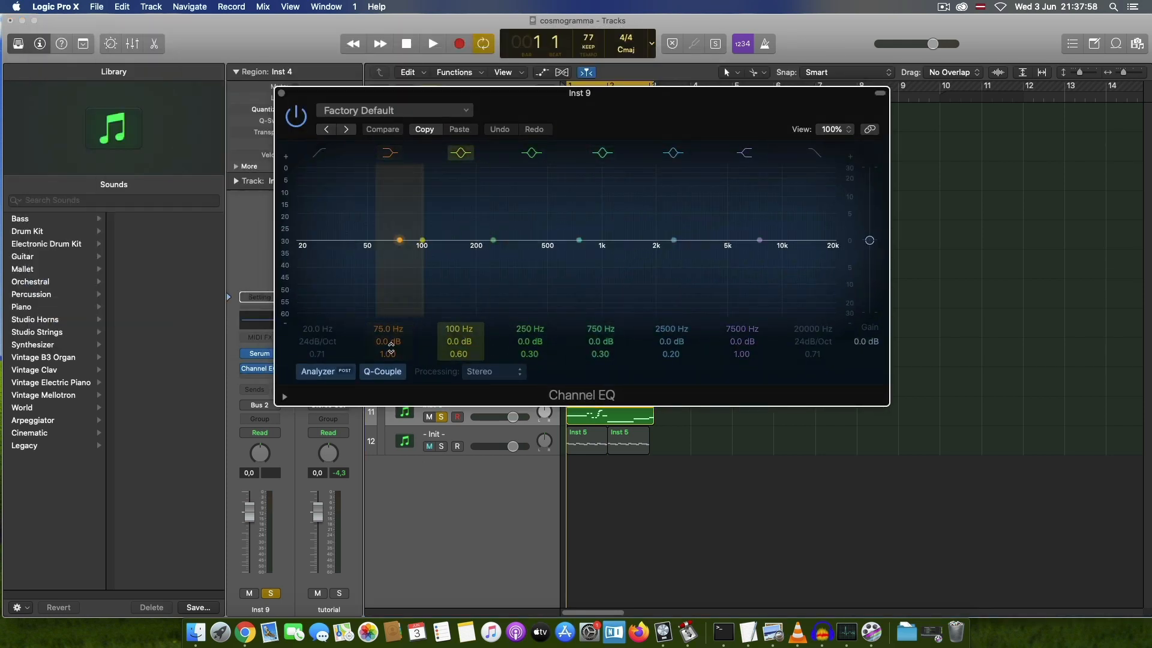
left_click(384, 341)
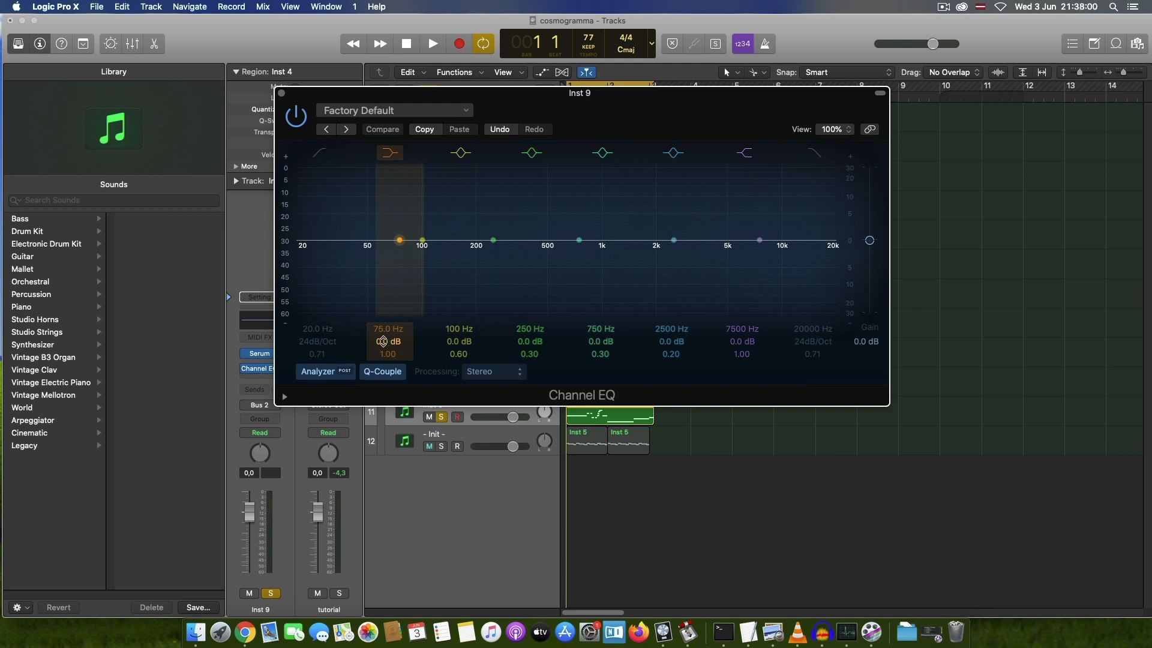
left_click_drag(382, 342, 382, 331)
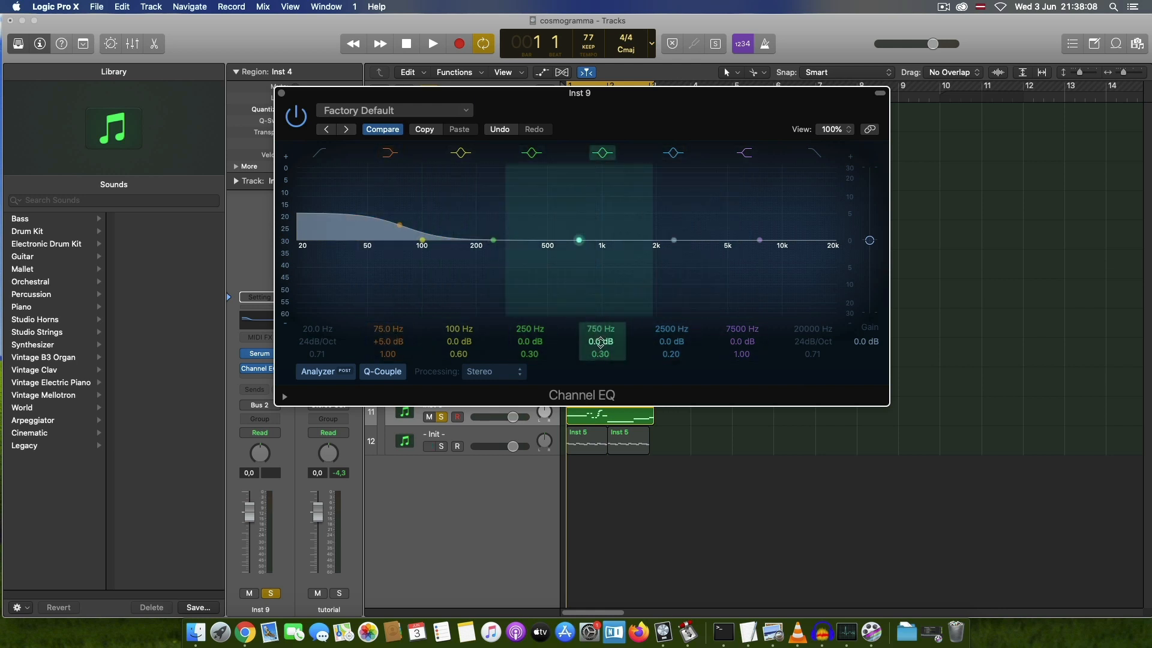
left_click_drag(600, 342, 600, 336)
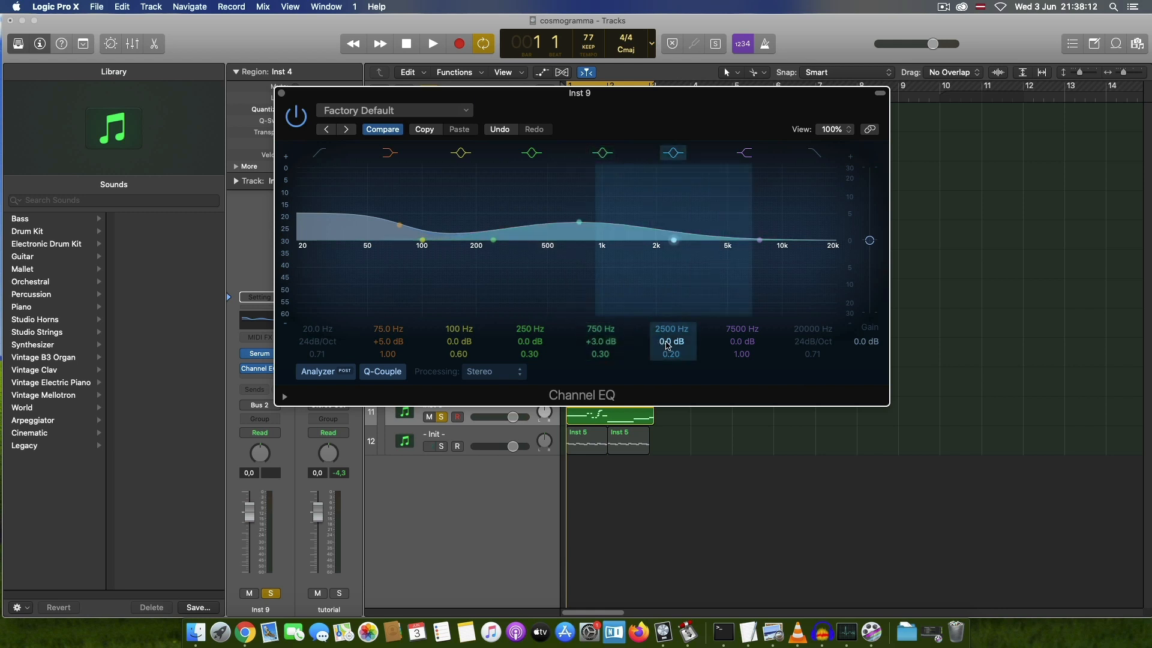
left_click_drag(668, 344, 668, 337)
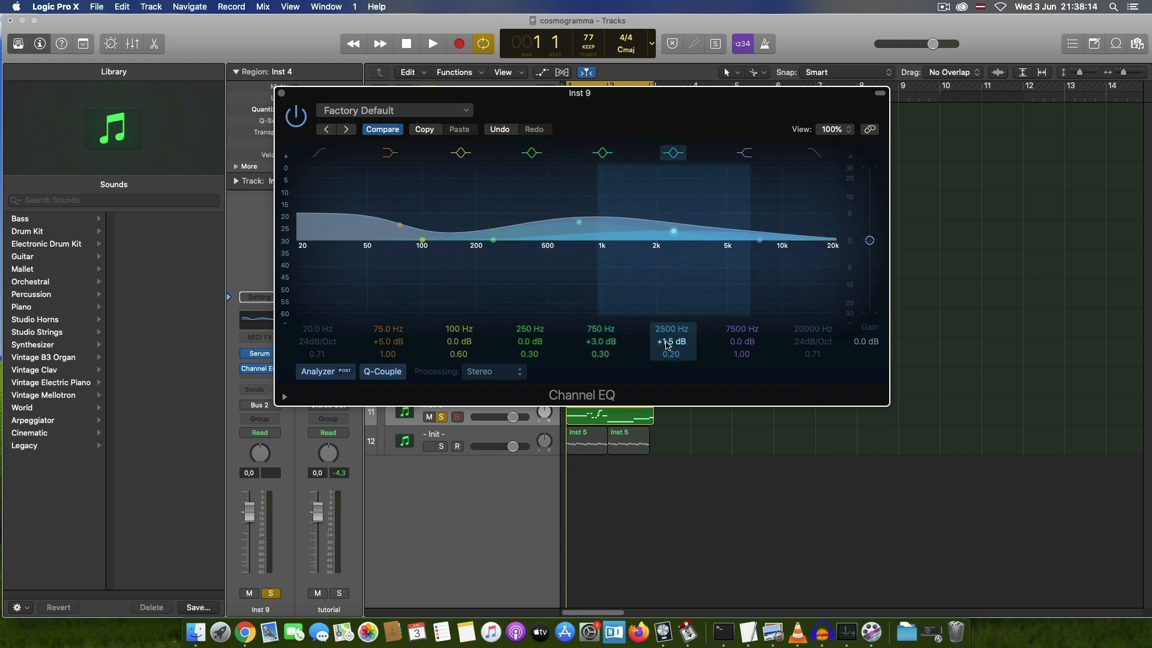
left_click(281, 93)
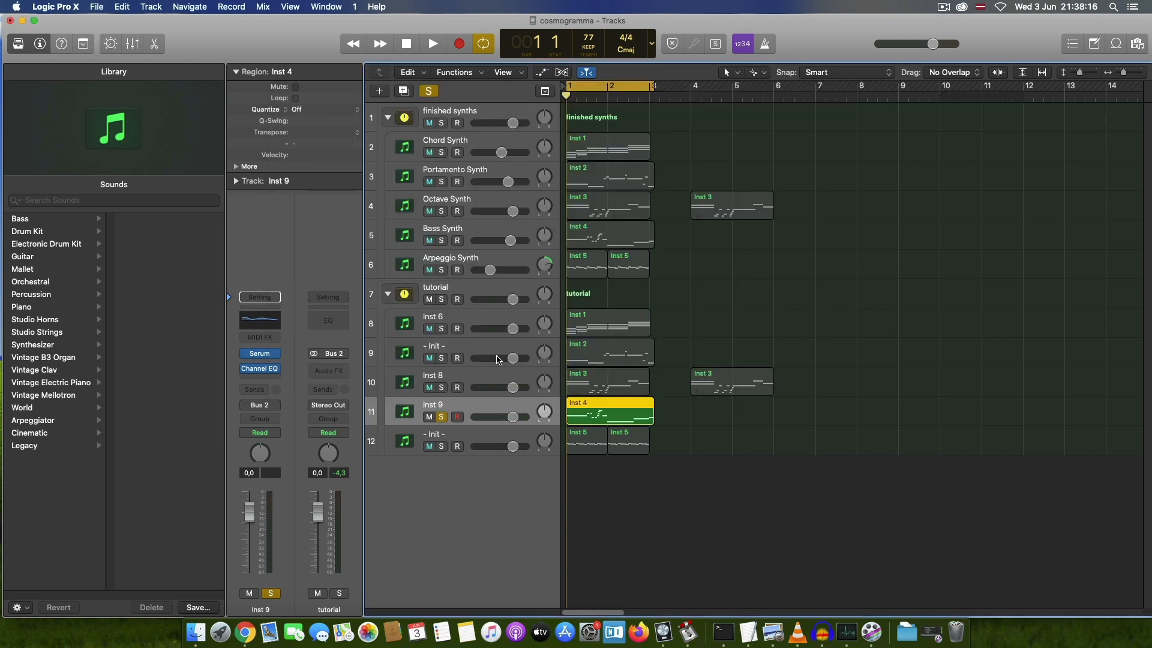
Step: Play back Inst 9, move the solo from it to the Arpeggio Synth track, and play that synth from the start
key("space")
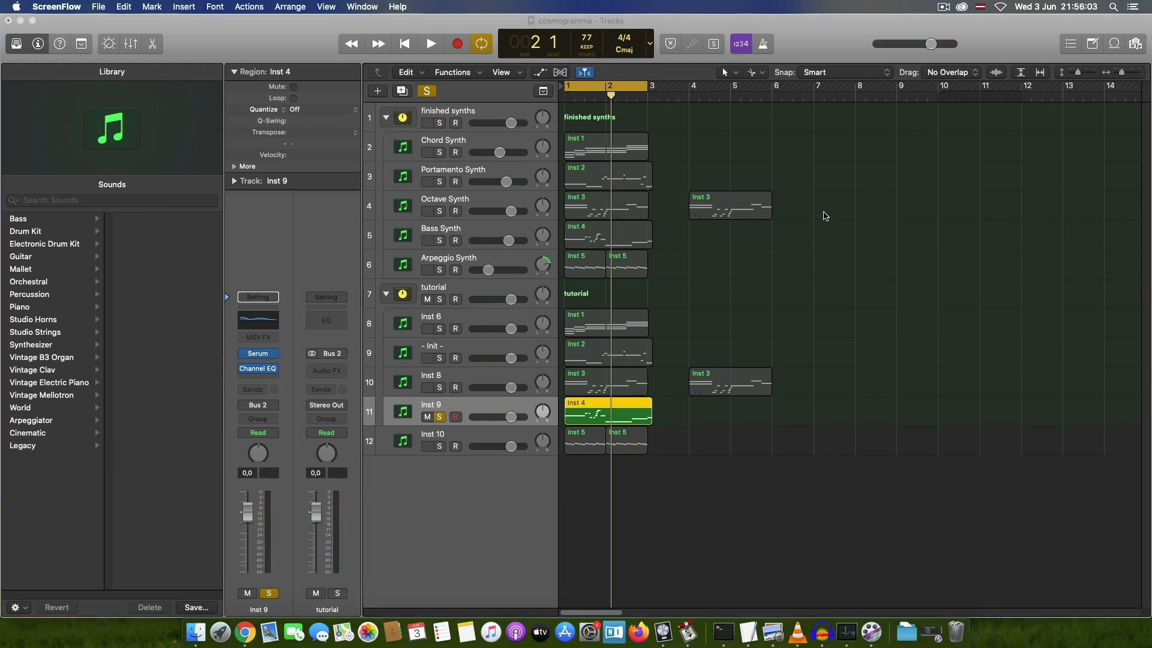
left_click(466, 261)
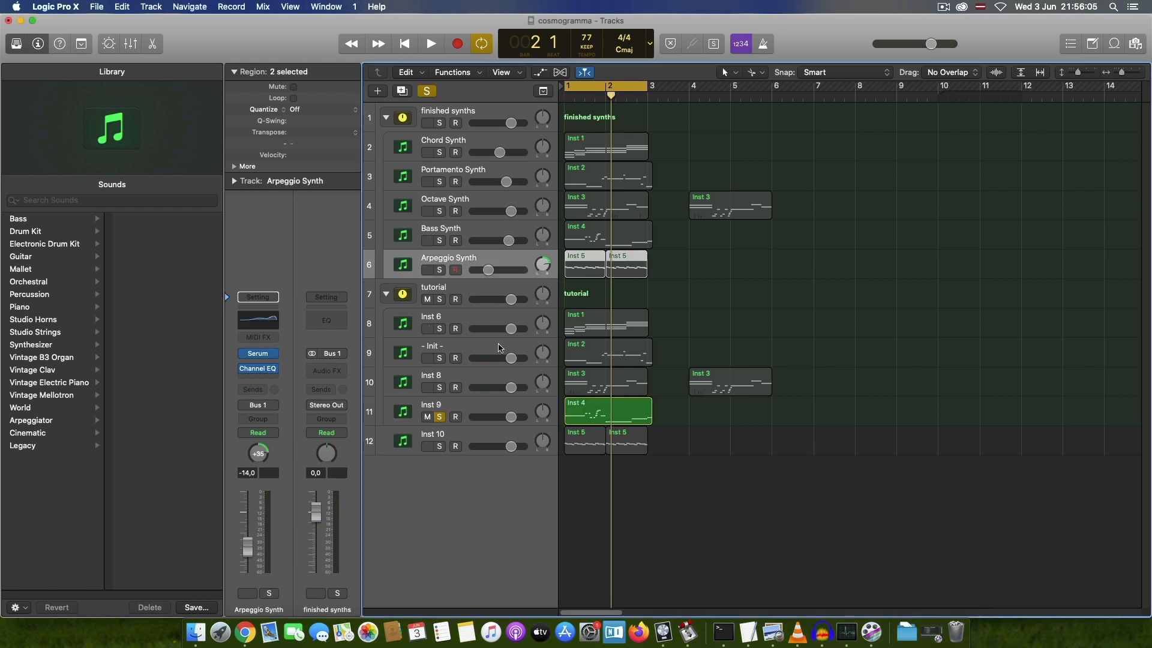
left_click(445, 422)
key("s")
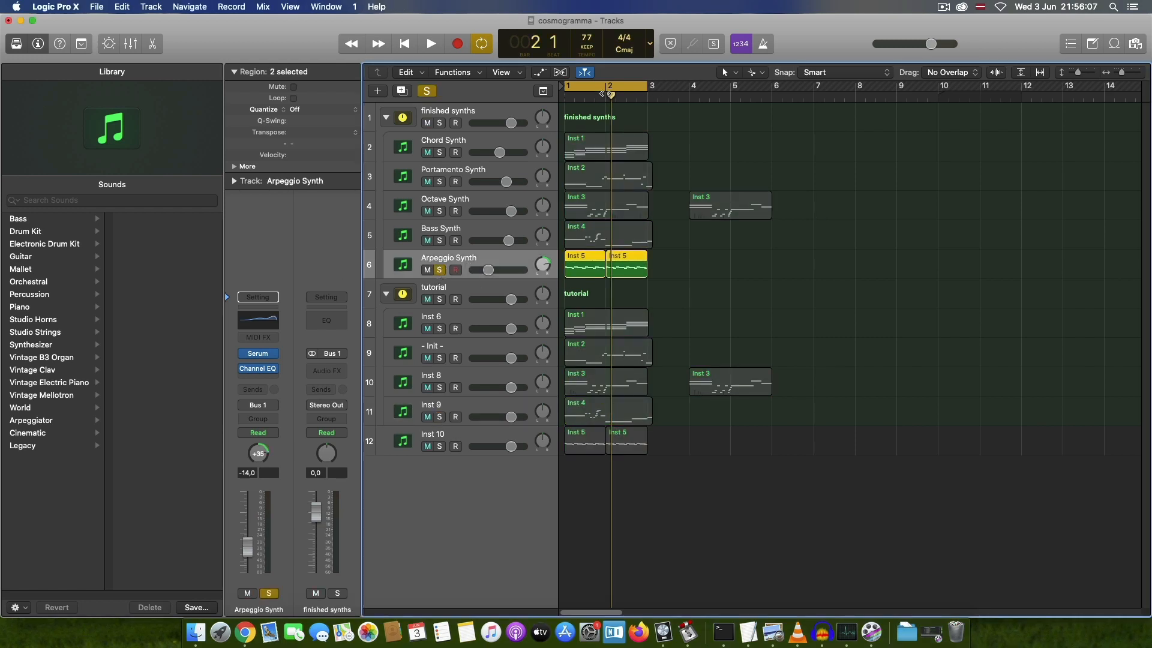
key("Return")
key("space")
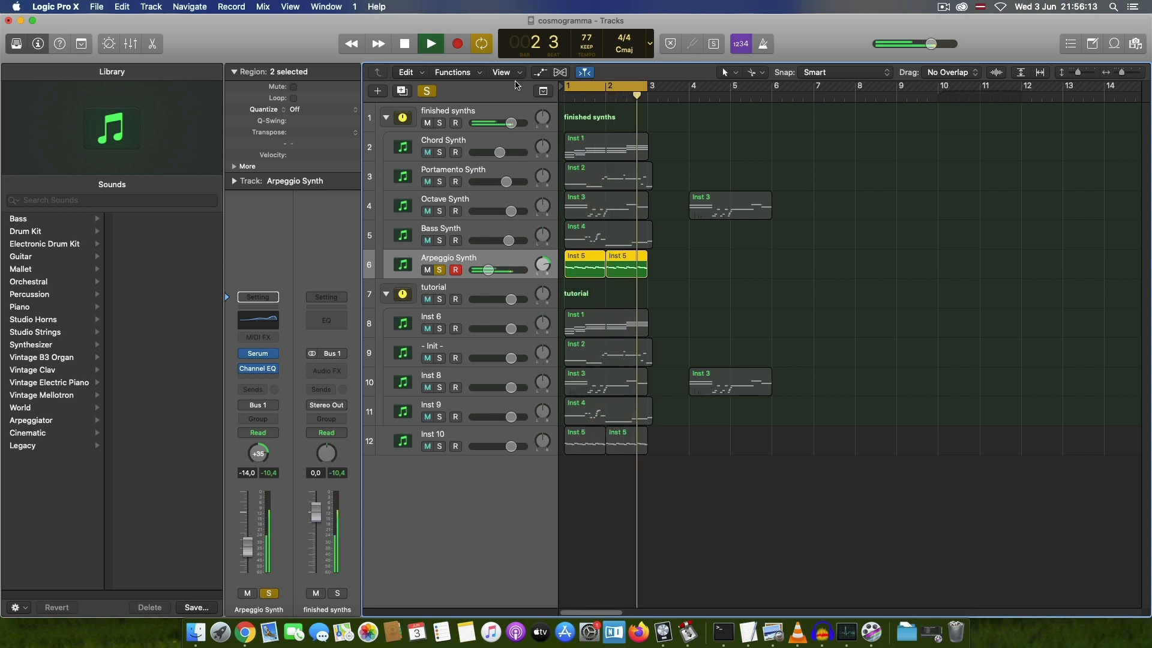
key("space")
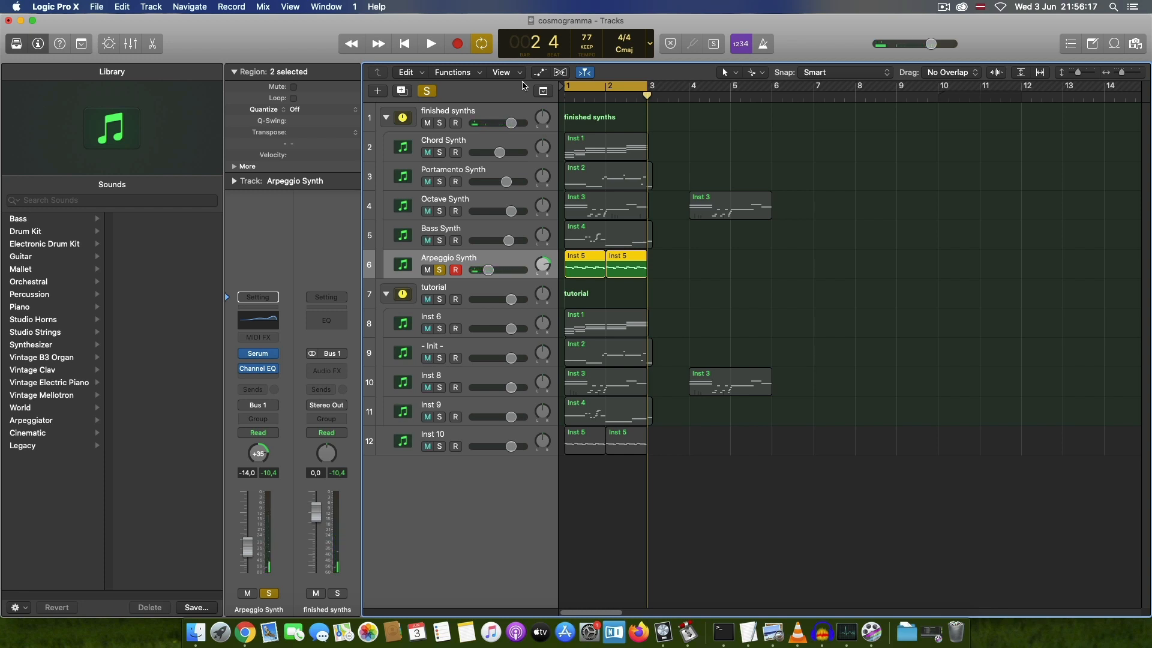
Step: Solo Inst 10 in place of the Arpeggio Synth and open its Serum instrument in the middle of the screen
left_click(458, 406)
left_click(462, 439)
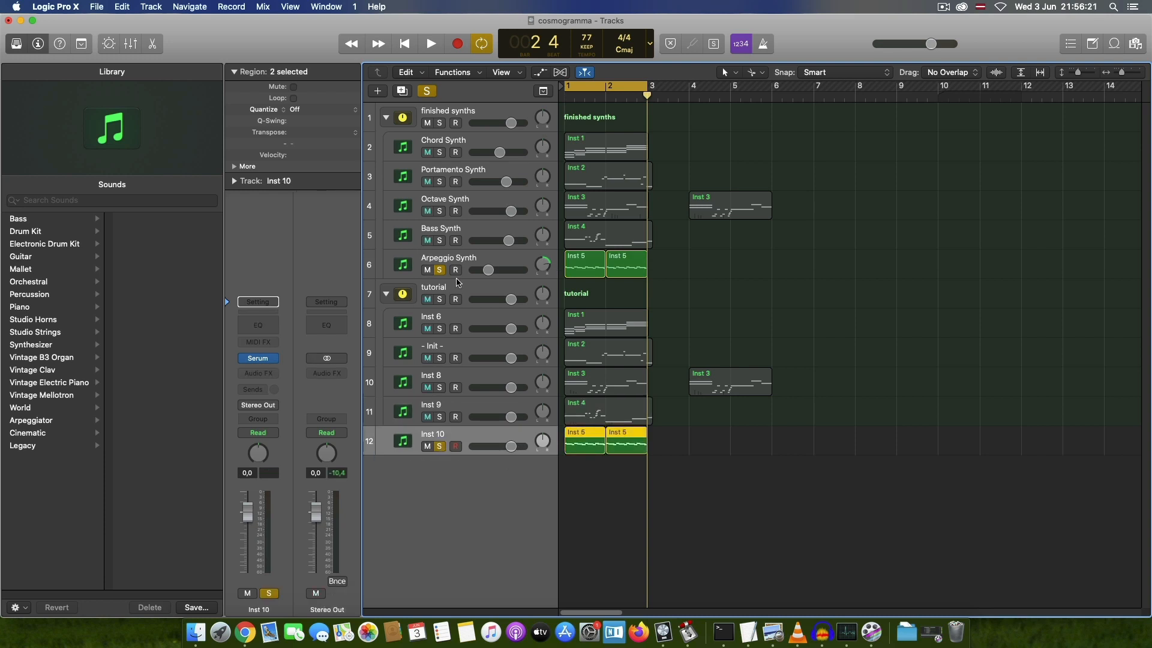
left_click(439, 270)
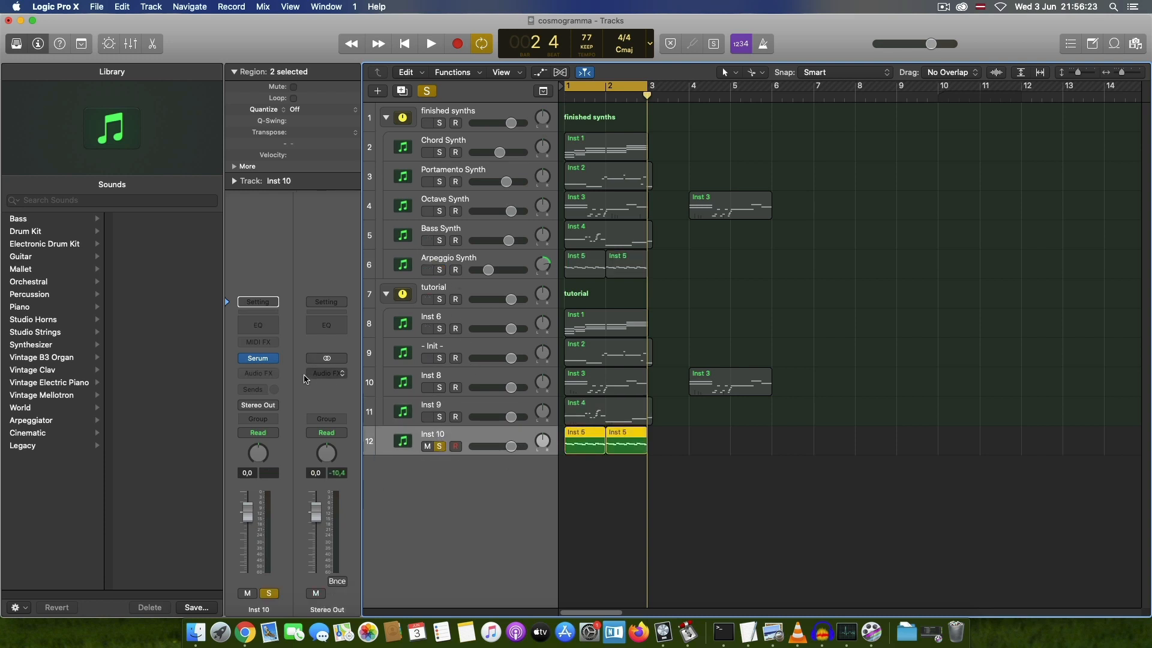
left_click(257, 359)
left_click_drag(1151, 78, 604, 138)
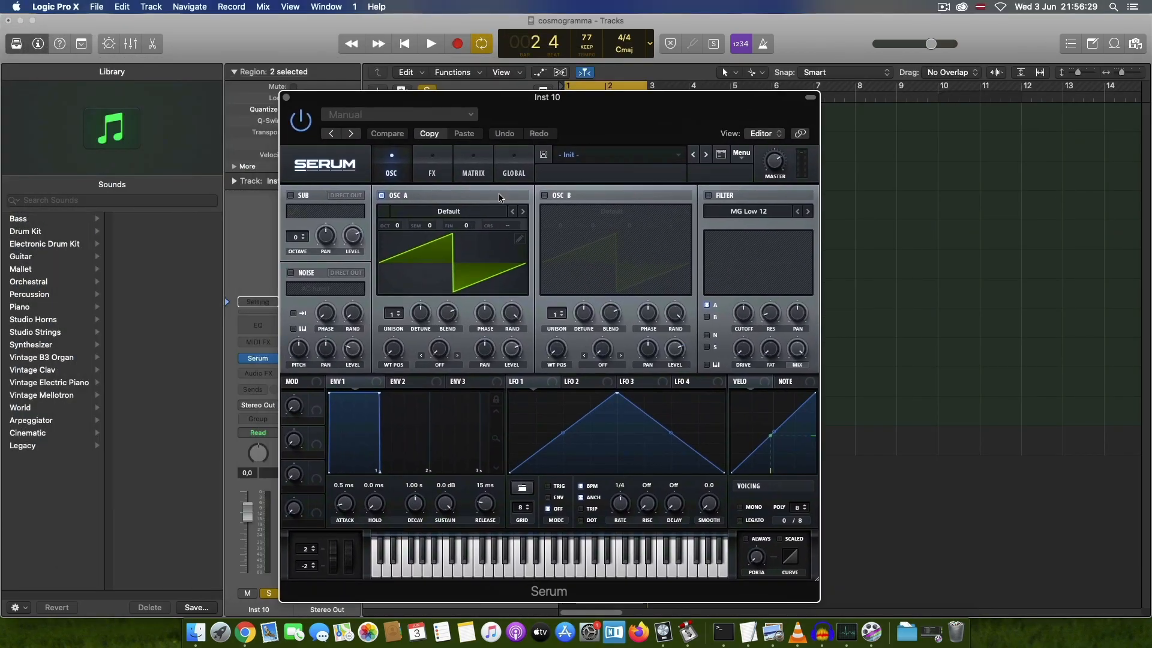
Step: Load the Analog wavetable SQR_SAW_Wrd into oscillator A and enable oscillator B with its default wavetable
left_click(456, 213)
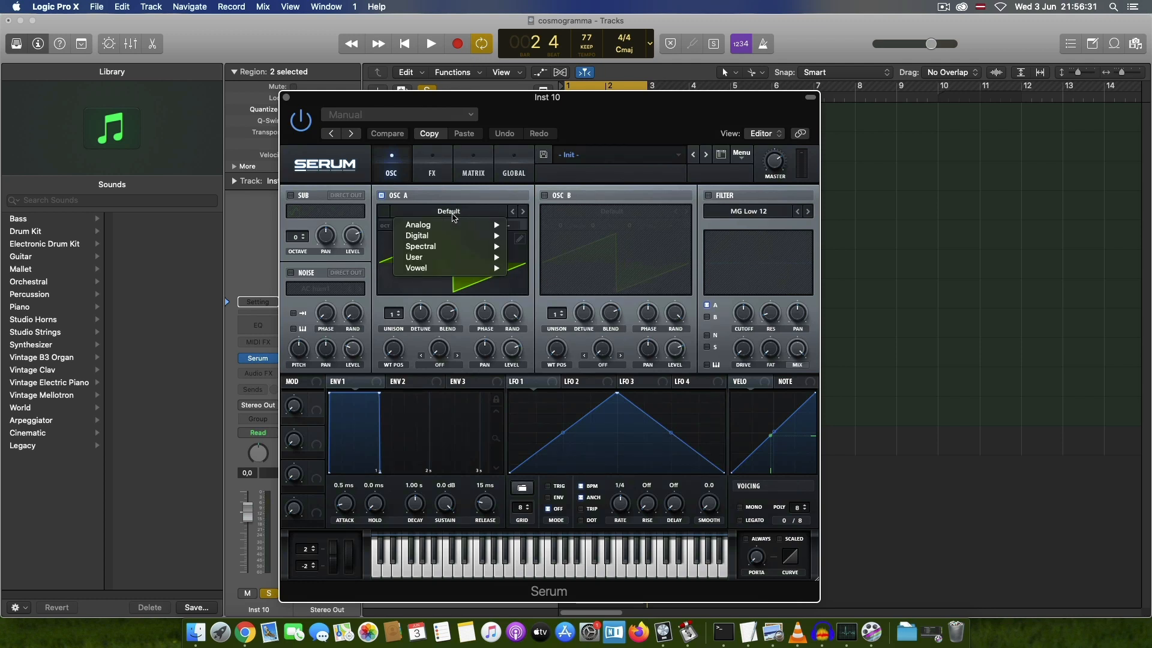
mouse_move(456, 225)
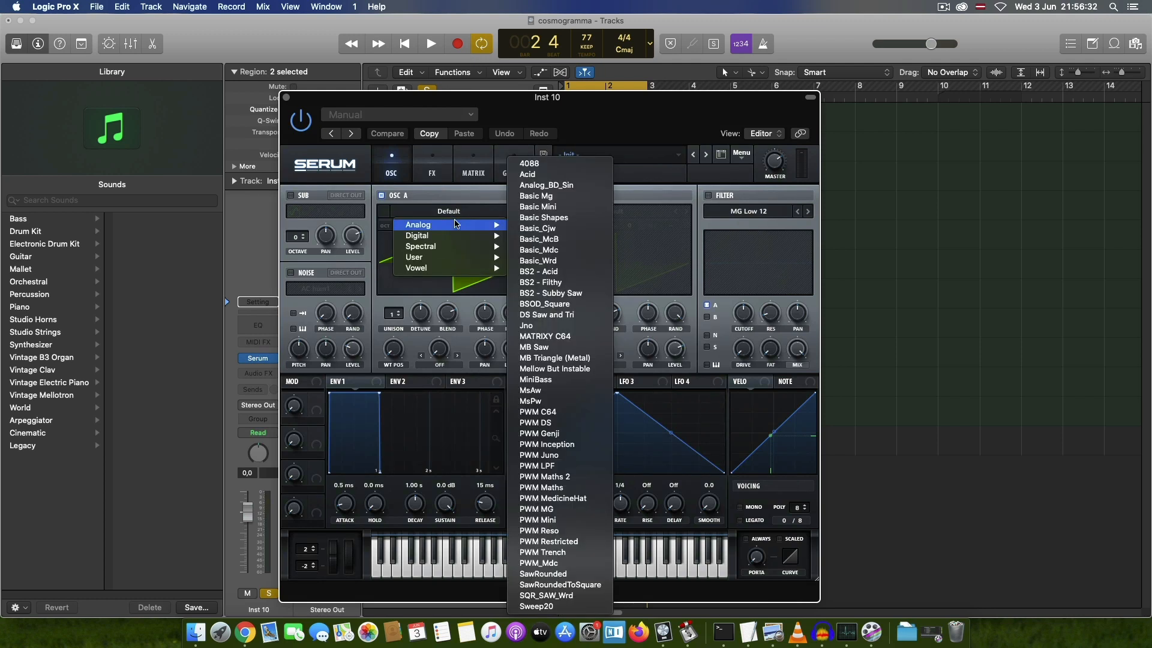
left_click(560, 595)
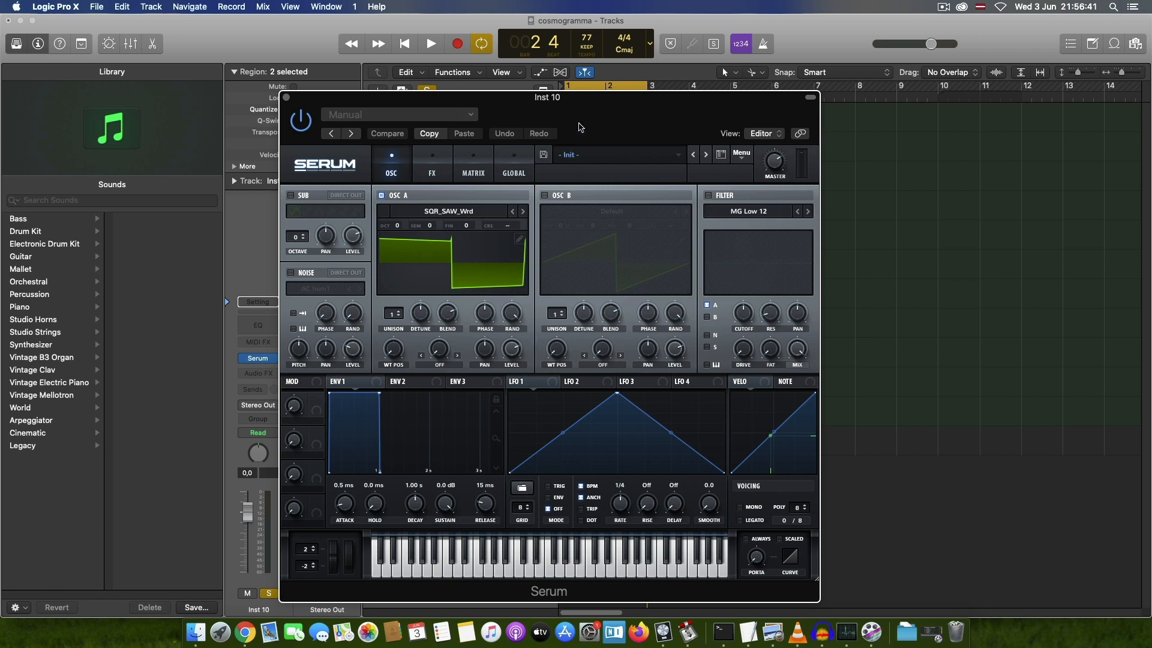
left_click(544, 195)
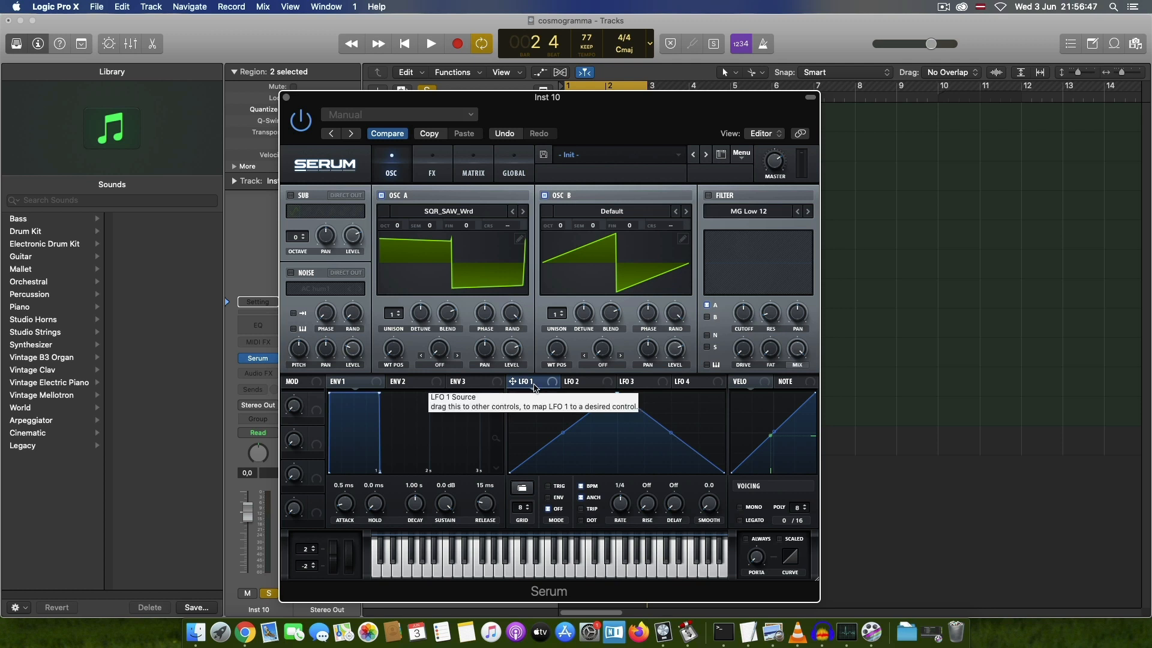
Step: Turn off LFO 1's BPM sync and set its rate to 5.0 Hz and its smooth to 30.5
left_click(581, 487)
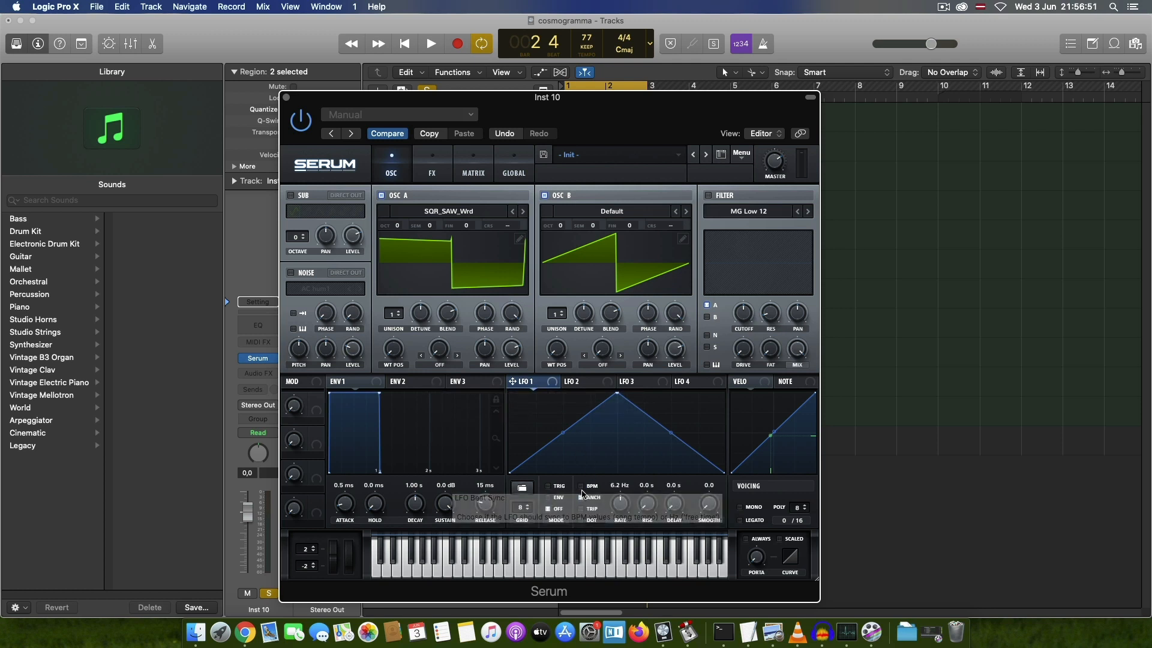
type("5")
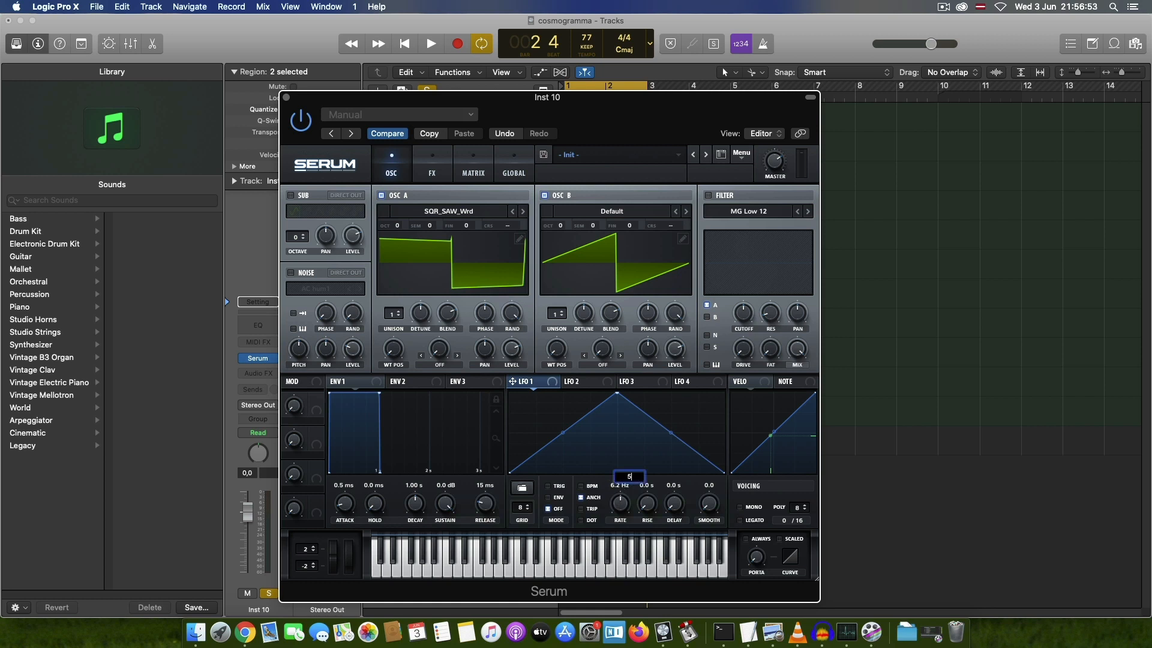
key("Return")
double_click(712, 486)
type("30.5")
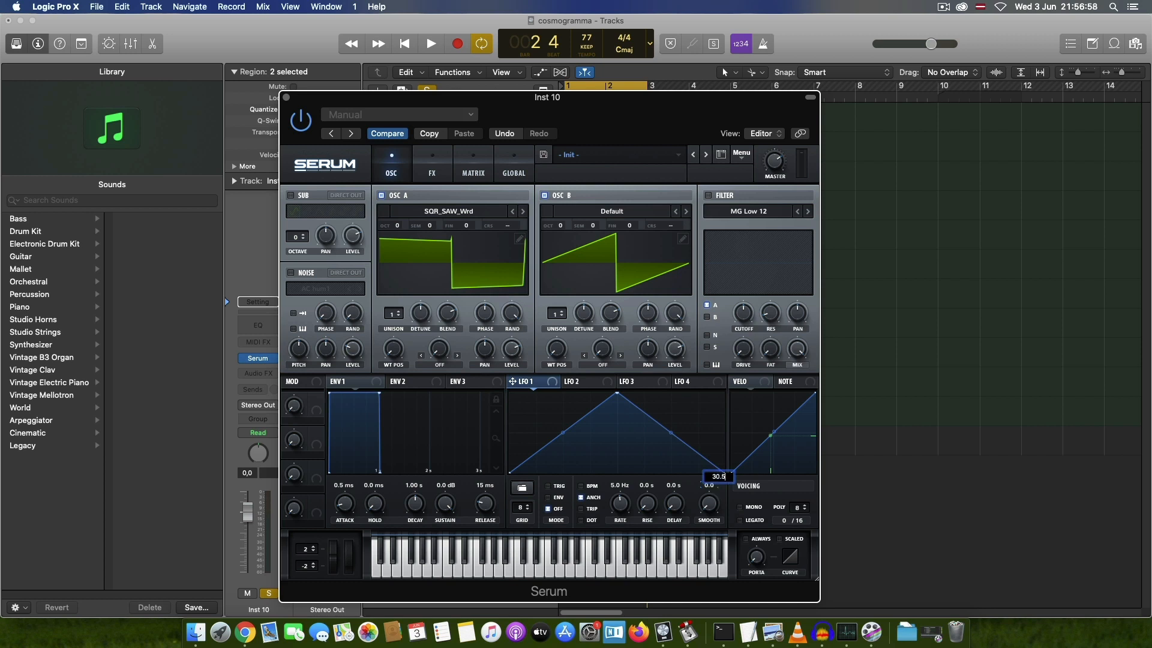
key("Return")
Step: Assign LFO 1 to oscillator B's coarse pitch and reduce the modulation amount in the matrix to a very small value
left_click_drag(513, 382, 664, 228)
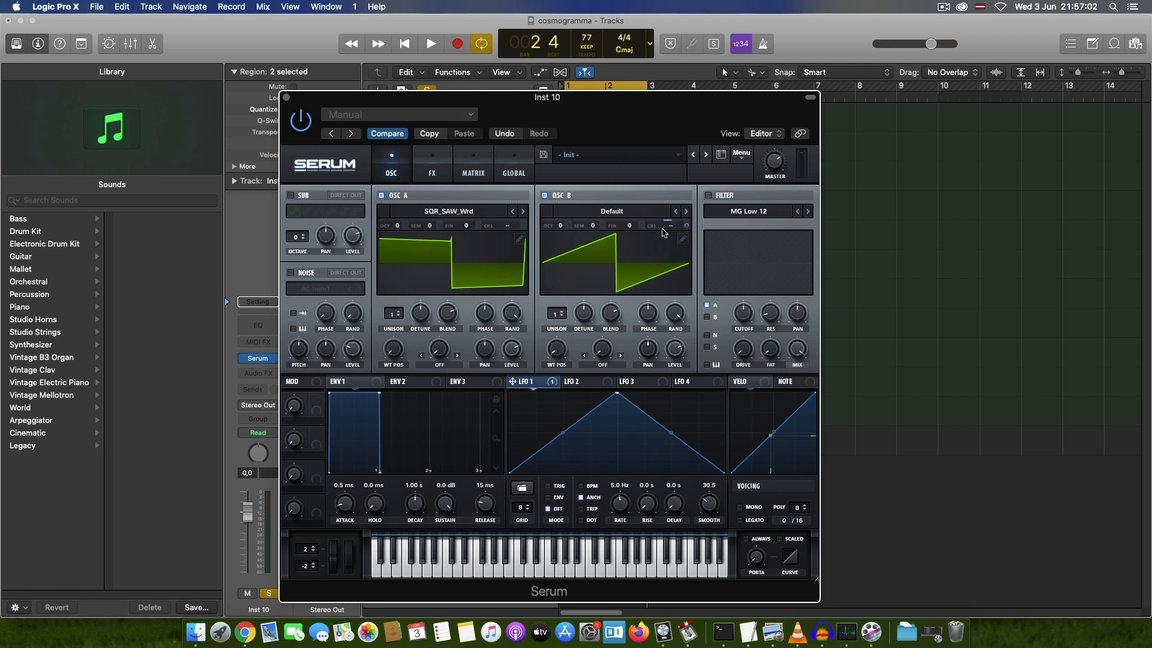
left_click(474, 174)
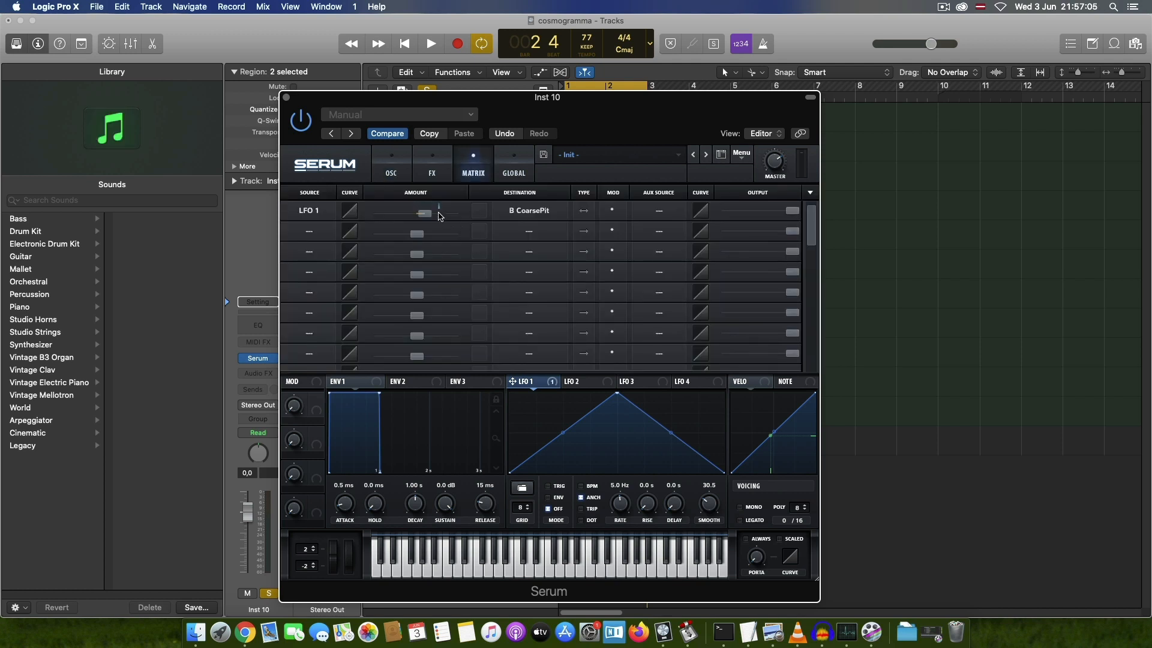
left_click_drag(427, 215, 418, 219)
left_click(394, 174)
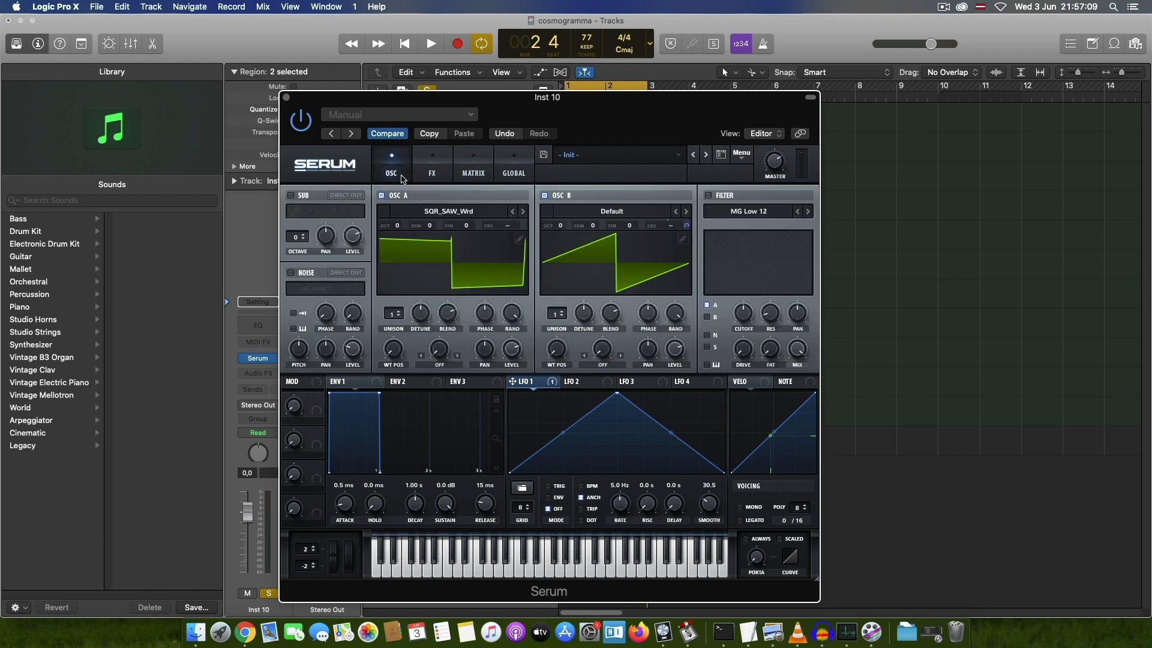
Step: Enable mono voicing with always-on portamento and raise the portamento time slightly
left_click(741, 507)
left_click(745, 539)
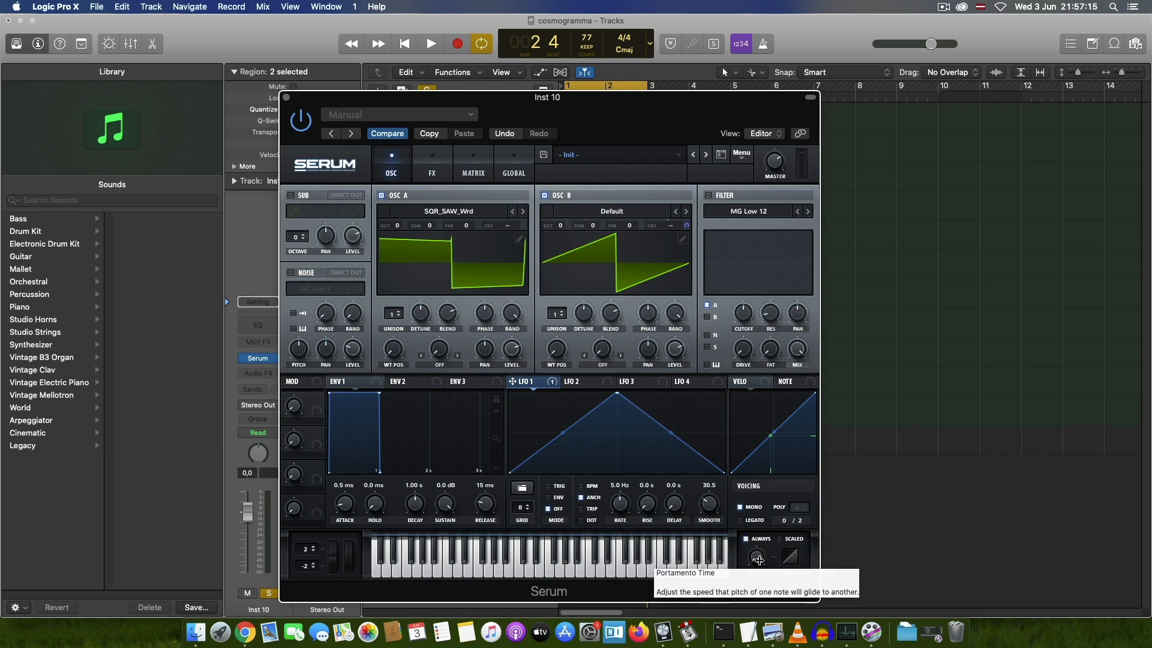
left_click_drag(756, 559, 764, 520)
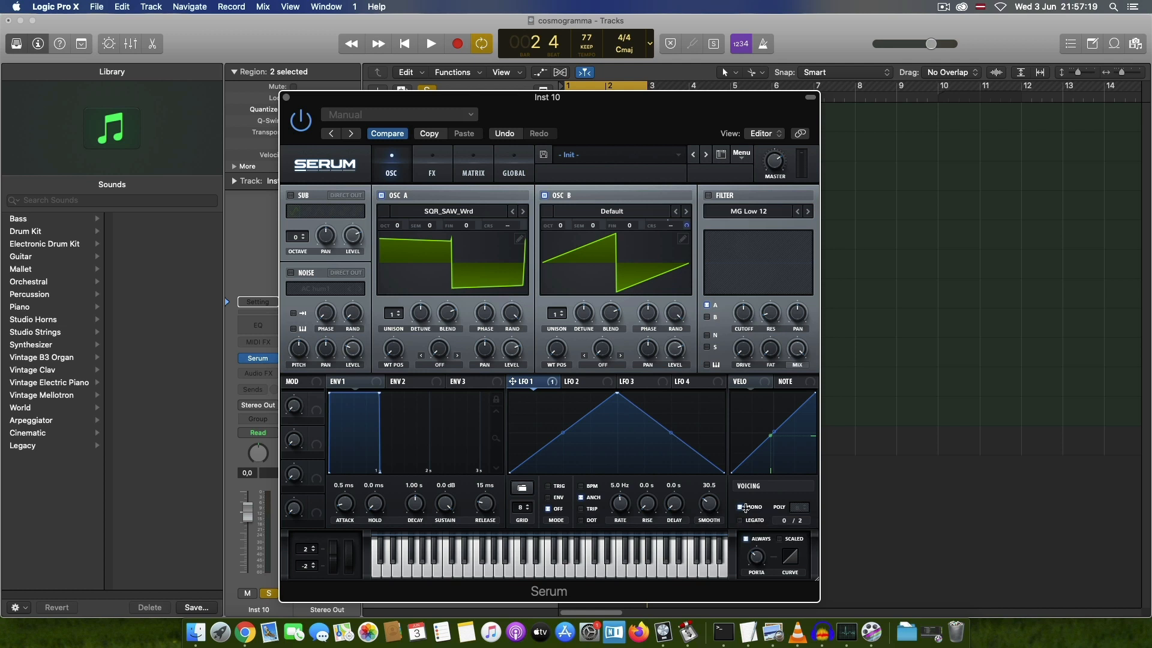
Step: Set envelope 1's attack to 130 ms and close Inst 10's Serum window
double_click(340, 486)
type("130")
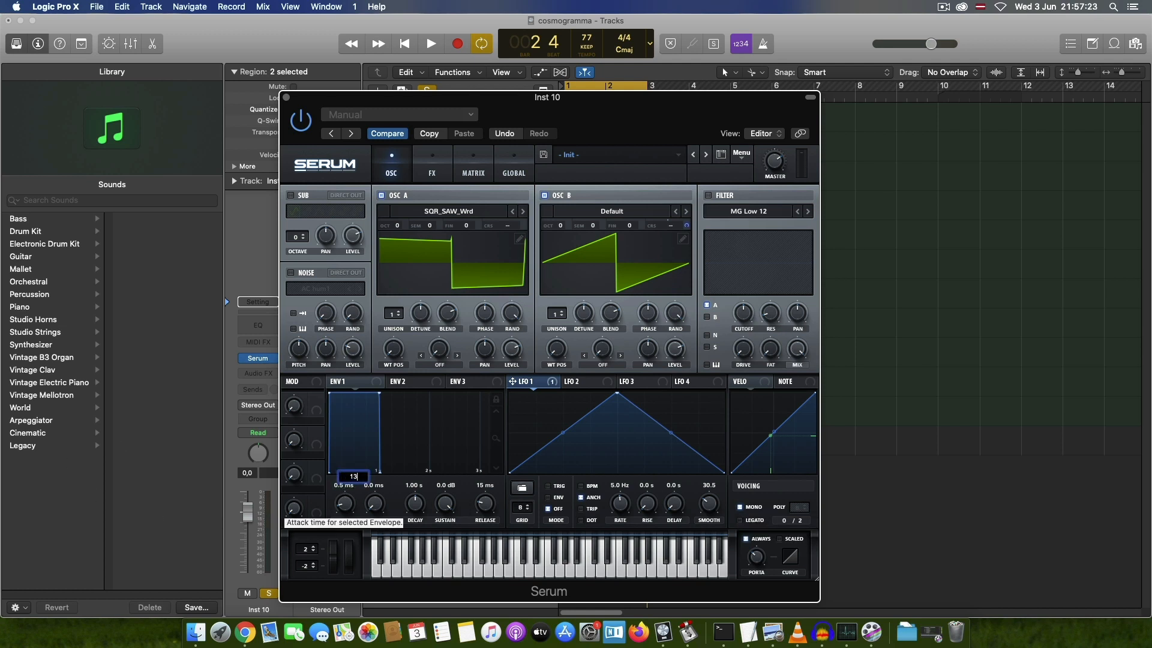
key("Return")
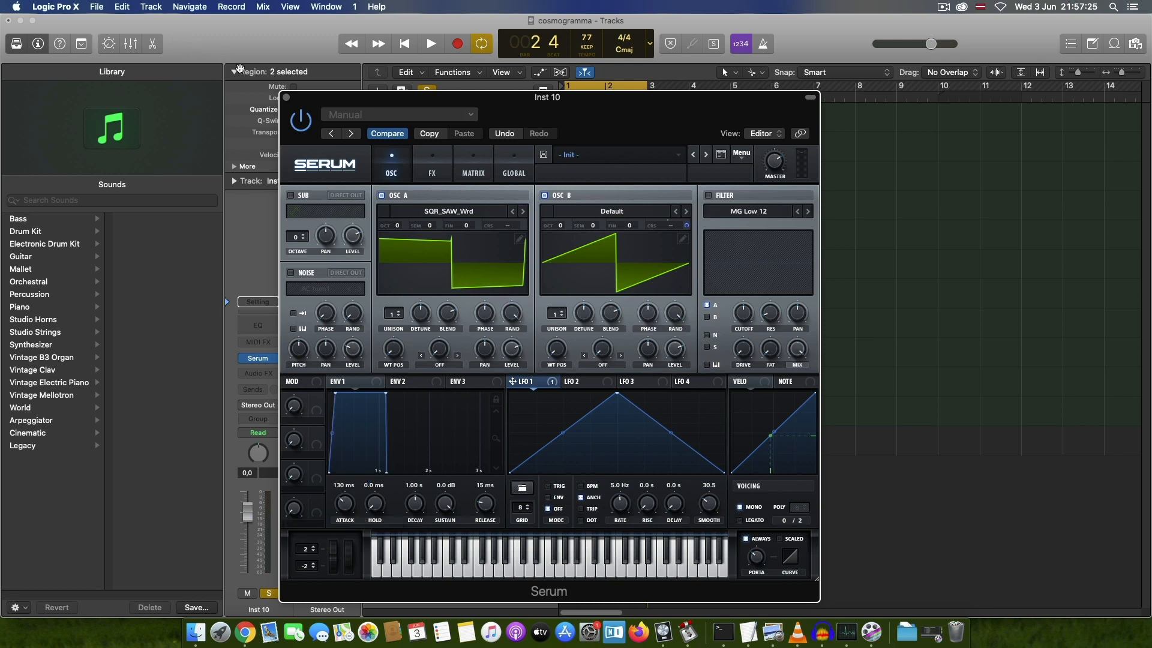
left_click(287, 99)
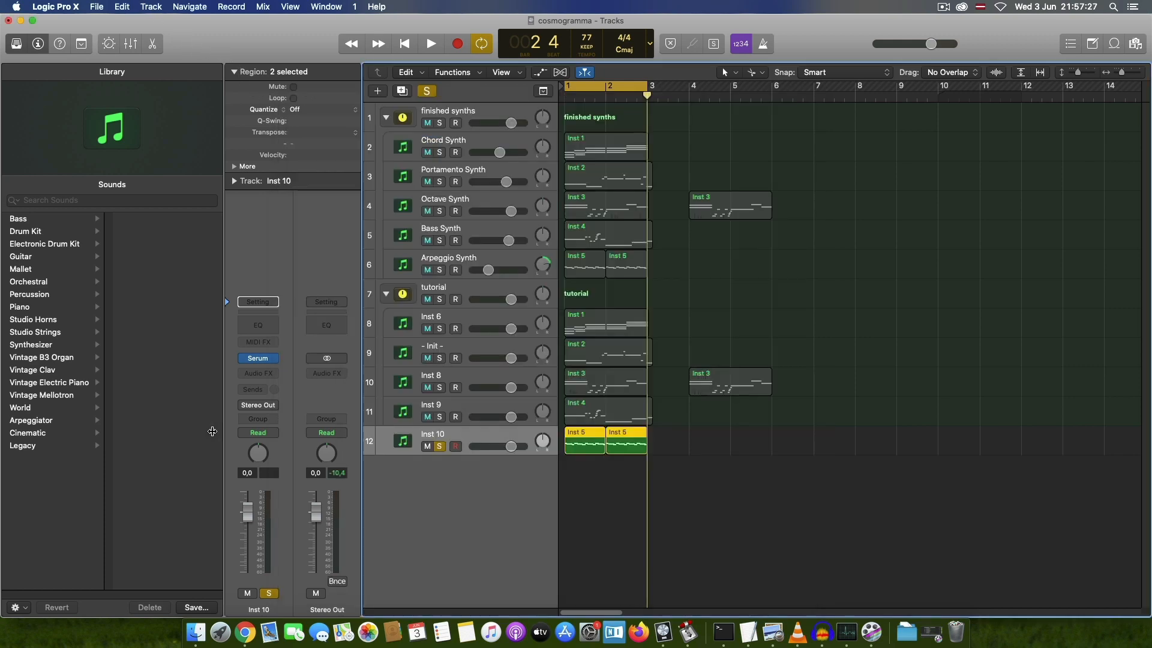
Step: Add a Channel EQ to Inst 10 and boost 750 Hz by 3.0 dB and 2500 Hz by 1.0 dB
left_click(258, 325)
key("super+Tab")
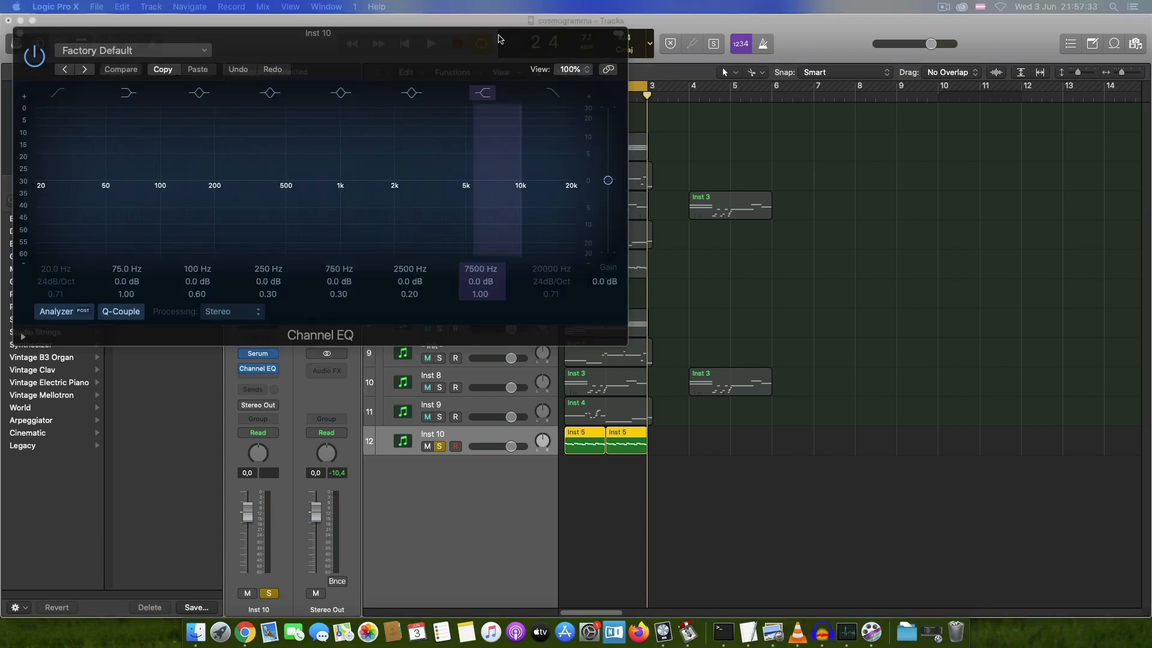
left_click_drag(498, 39, 751, 64)
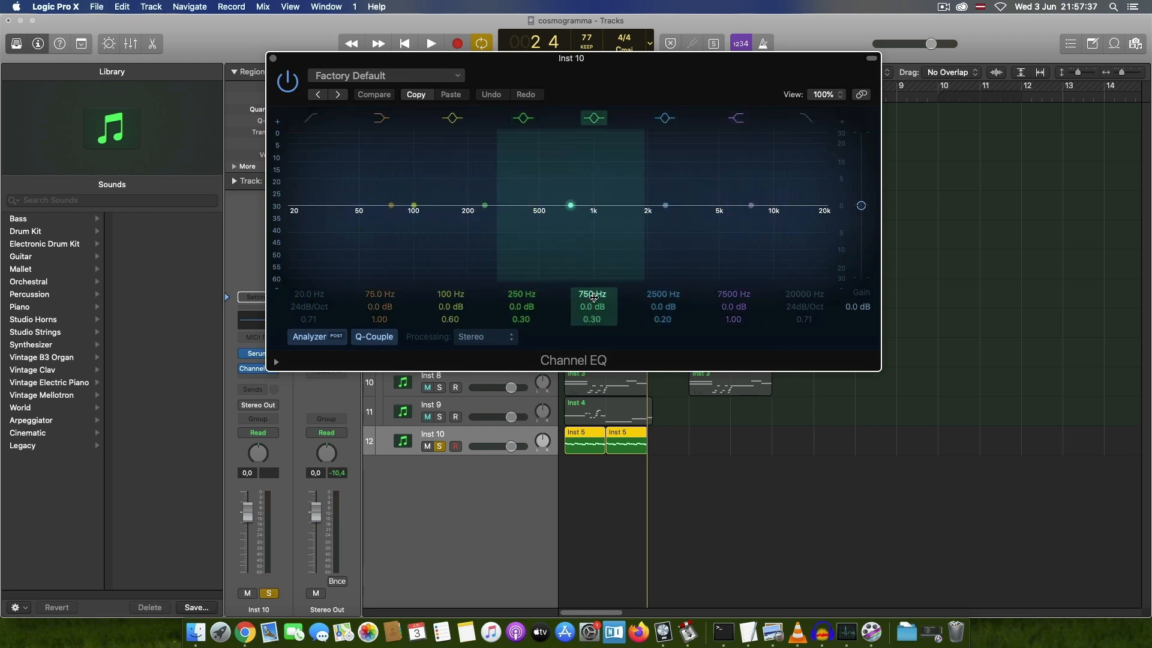
left_click_drag(592, 306, 592, 297)
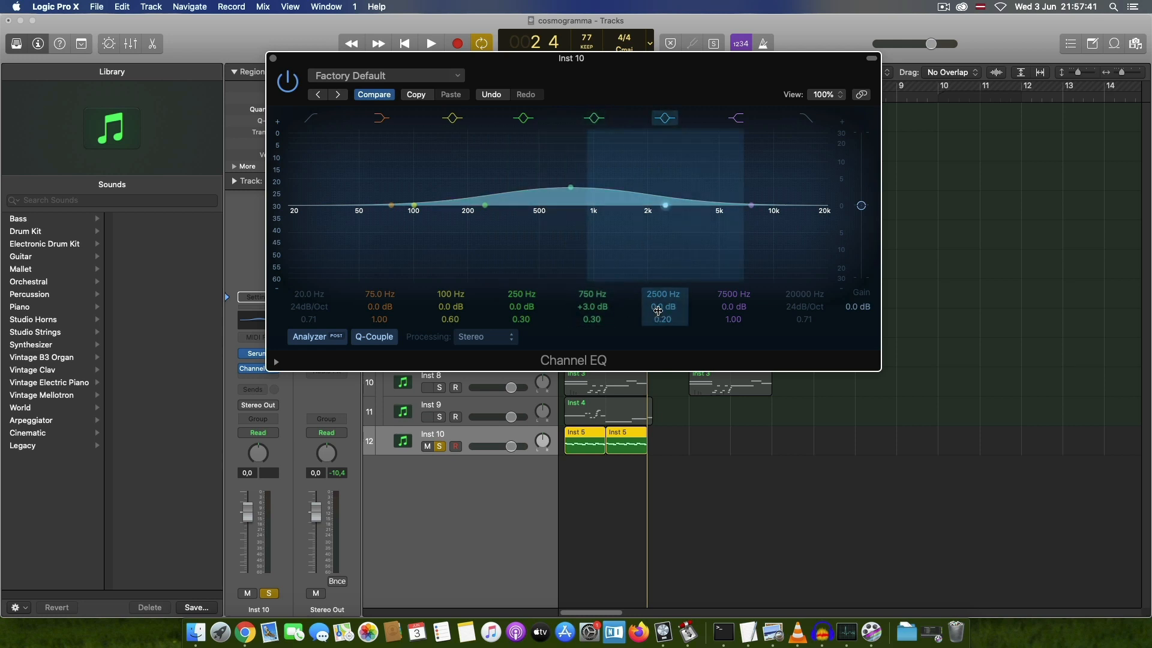
left_click_drag(658, 310, 658, 307)
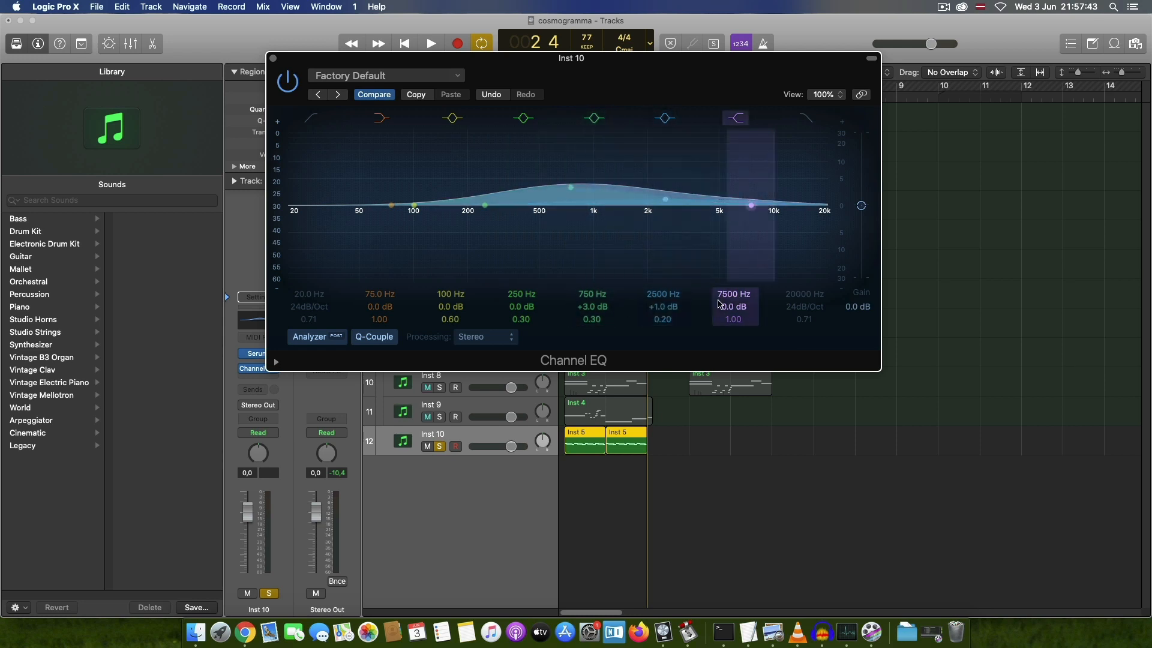
Step: Set the high shelf to 5800 Hz with a 9.0 dB boost, enable the high-cut filter at 16800 Hz, and close the EQ
double_click(723, 294)
left_click_drag(733, 293, 734, 292)
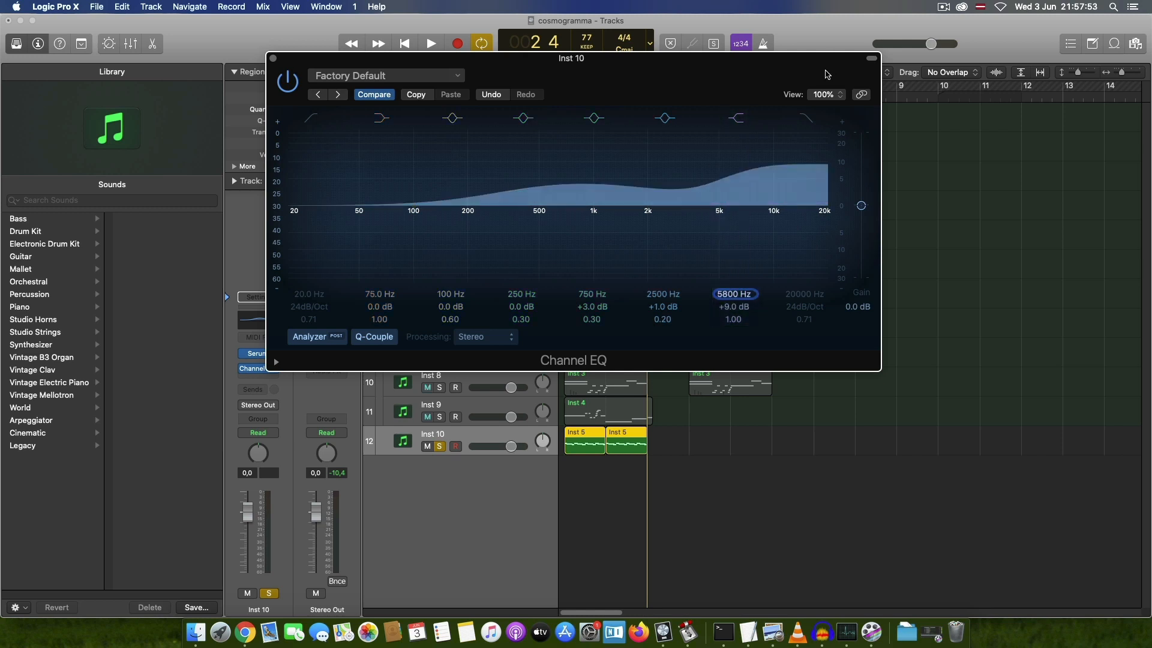
left_click(808, 119)
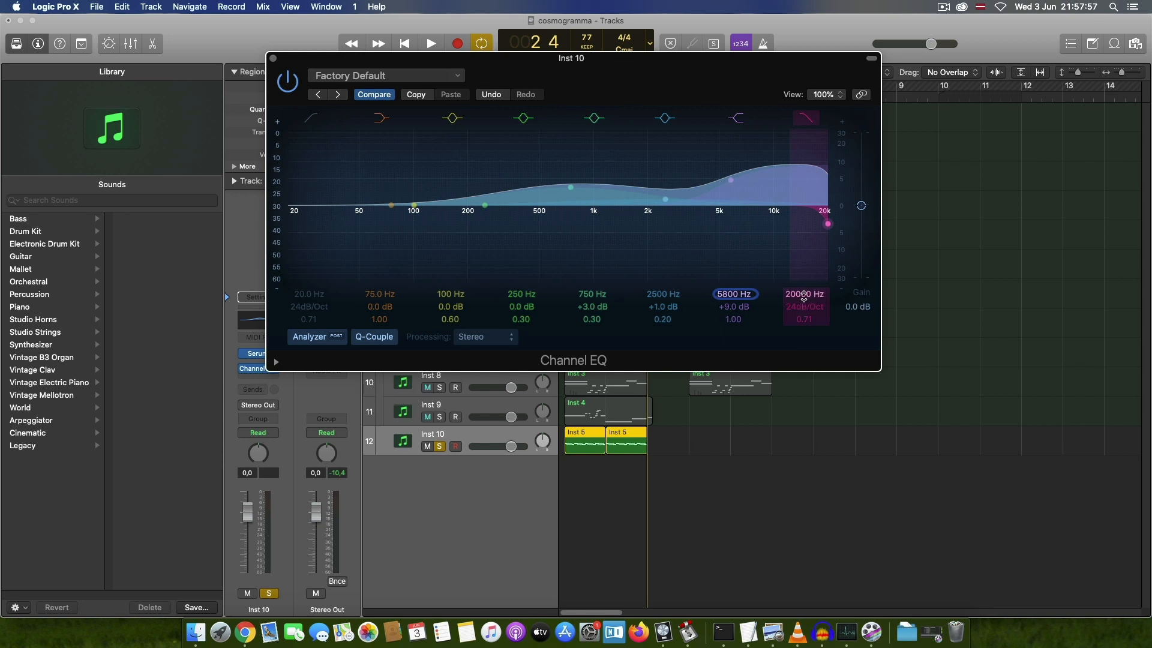
left_click_drag(804, 294, 804, 312)
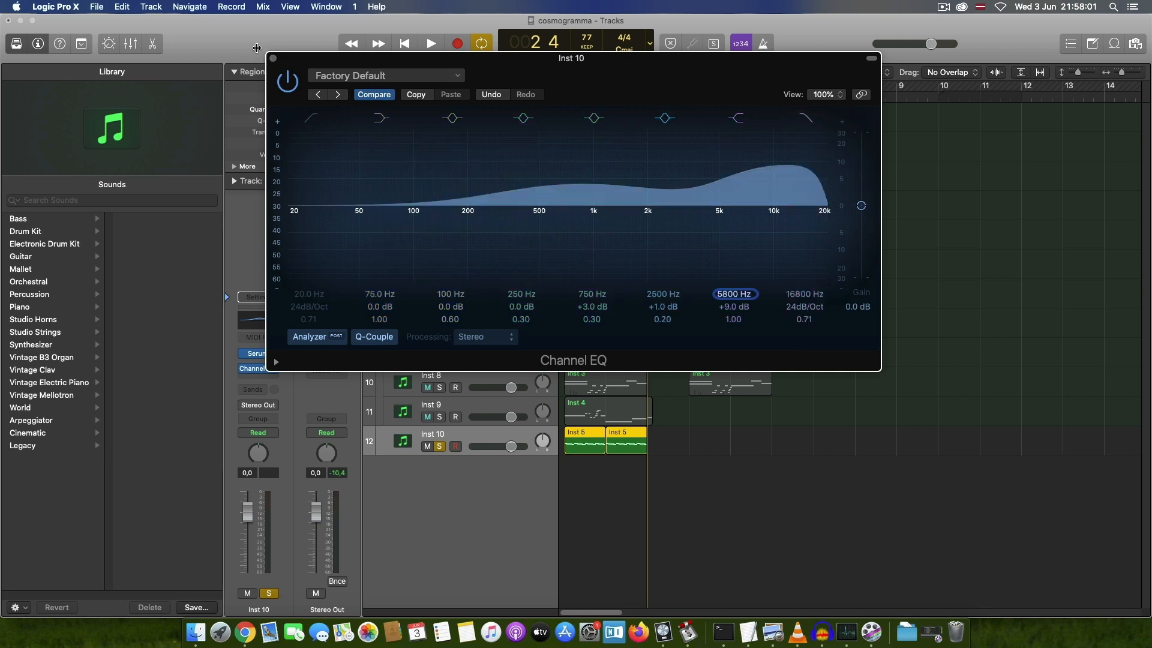
left_click(273, 56)
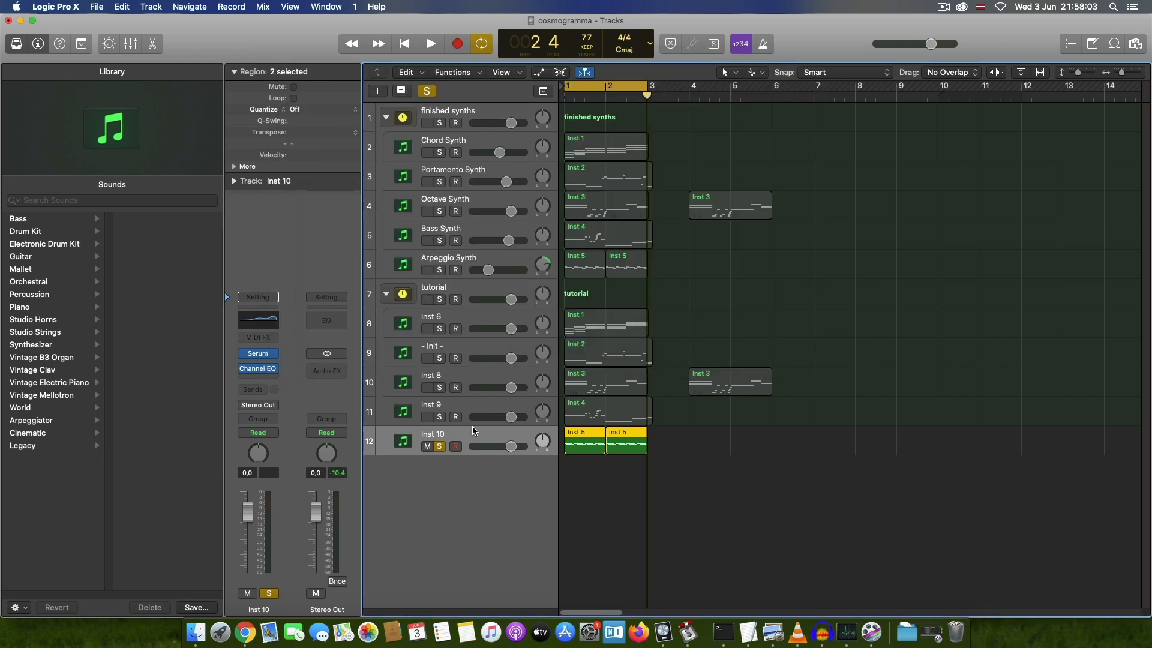
Step: Pan Inst 10 to +35, lower its volume to -10.0 dB, and play it back from the start
left_click_drag(545, 446, 493, 446)
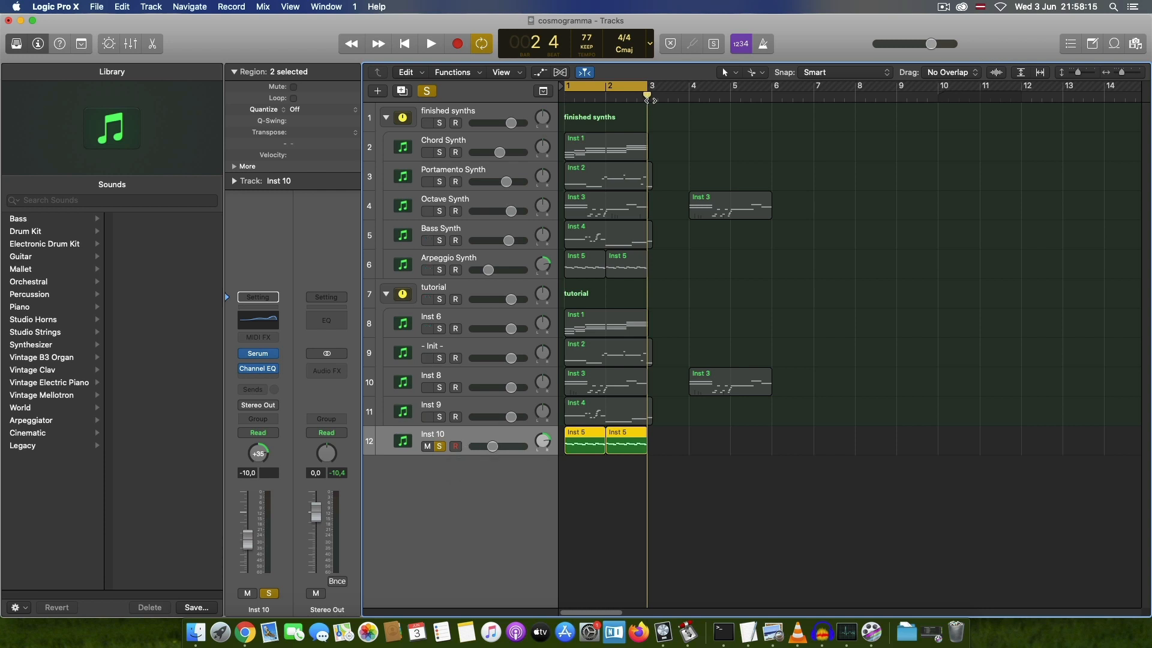
key("Return")
key("space")
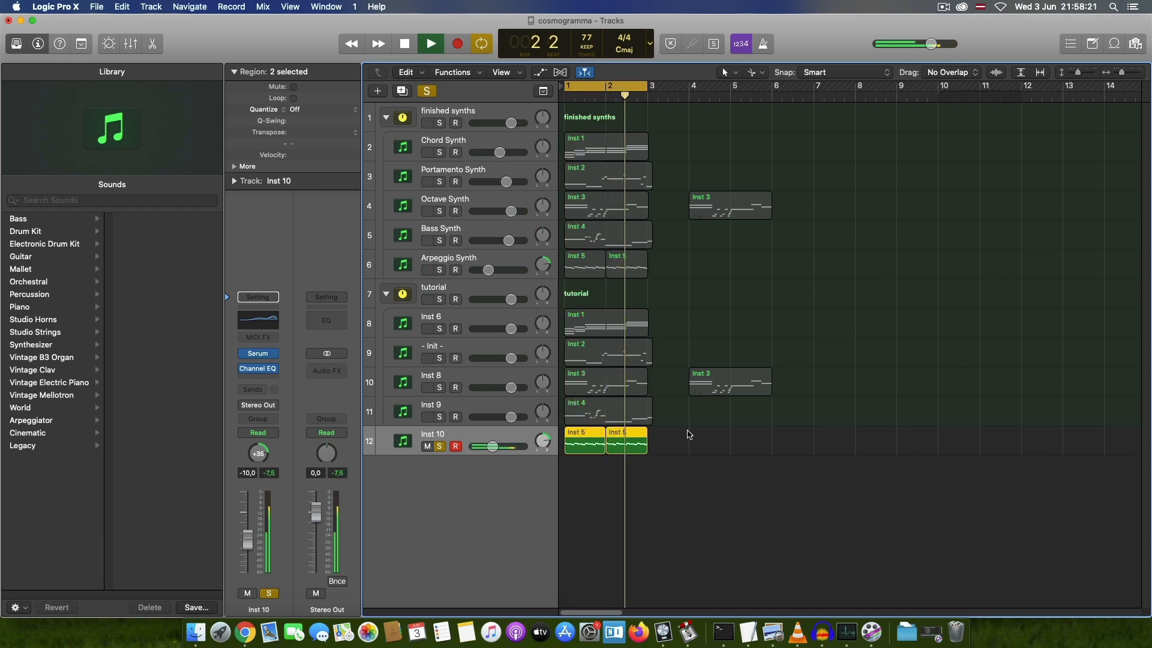
key("space")
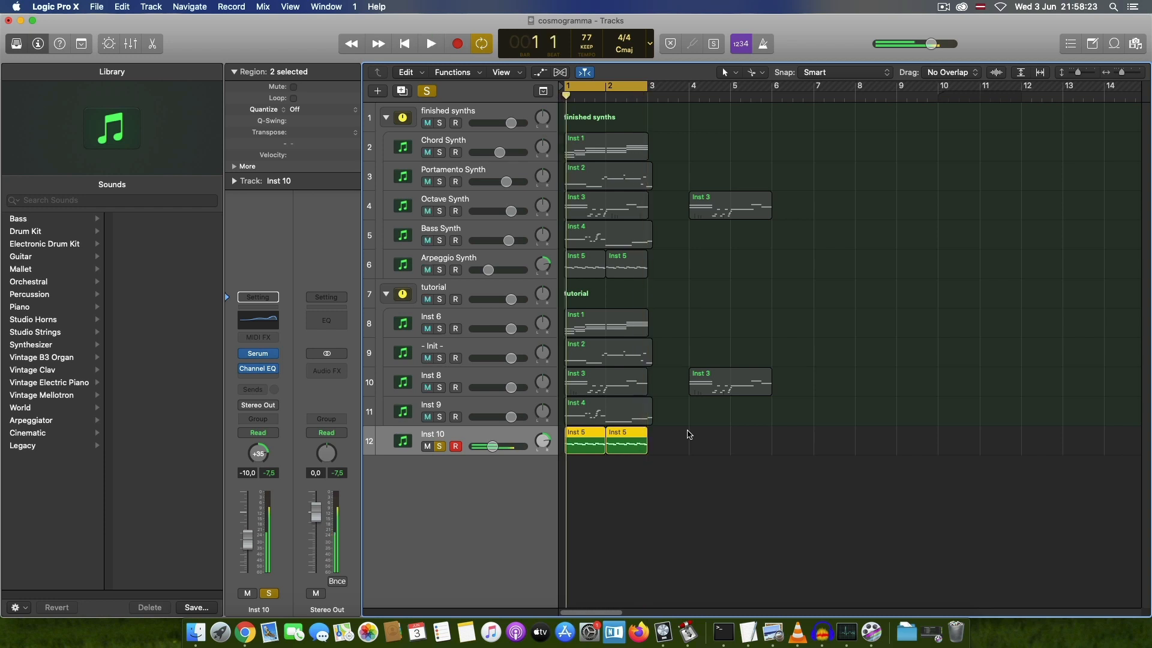